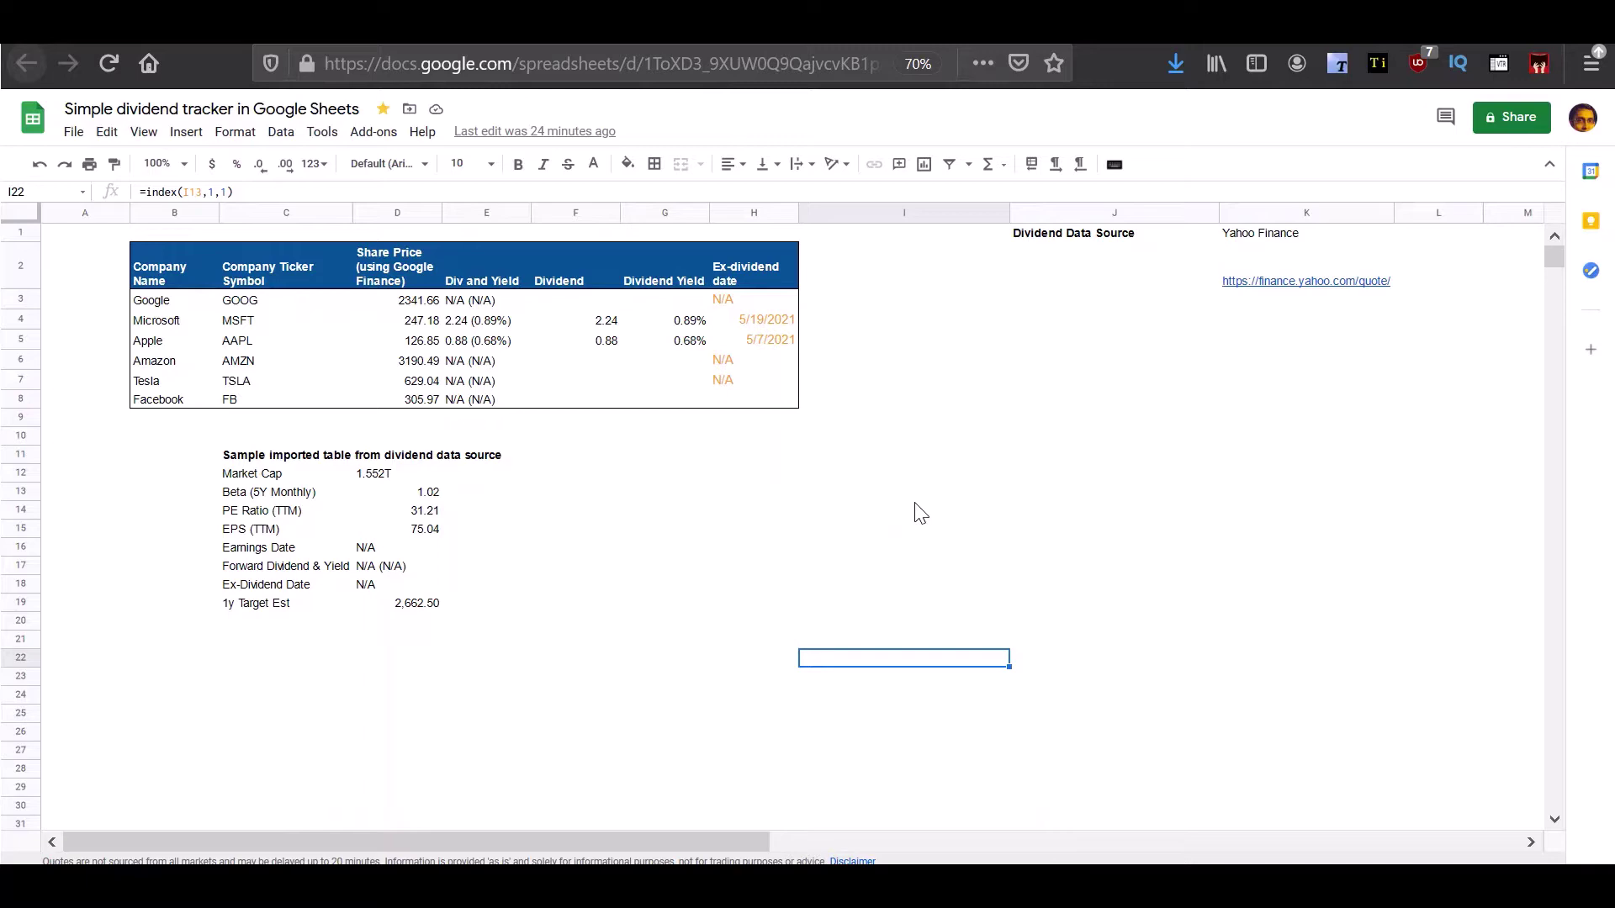
# - Find the AAPL ticker in the heading of the Yahoo Finance Apple quote page
pyautogui.click(900, 496)
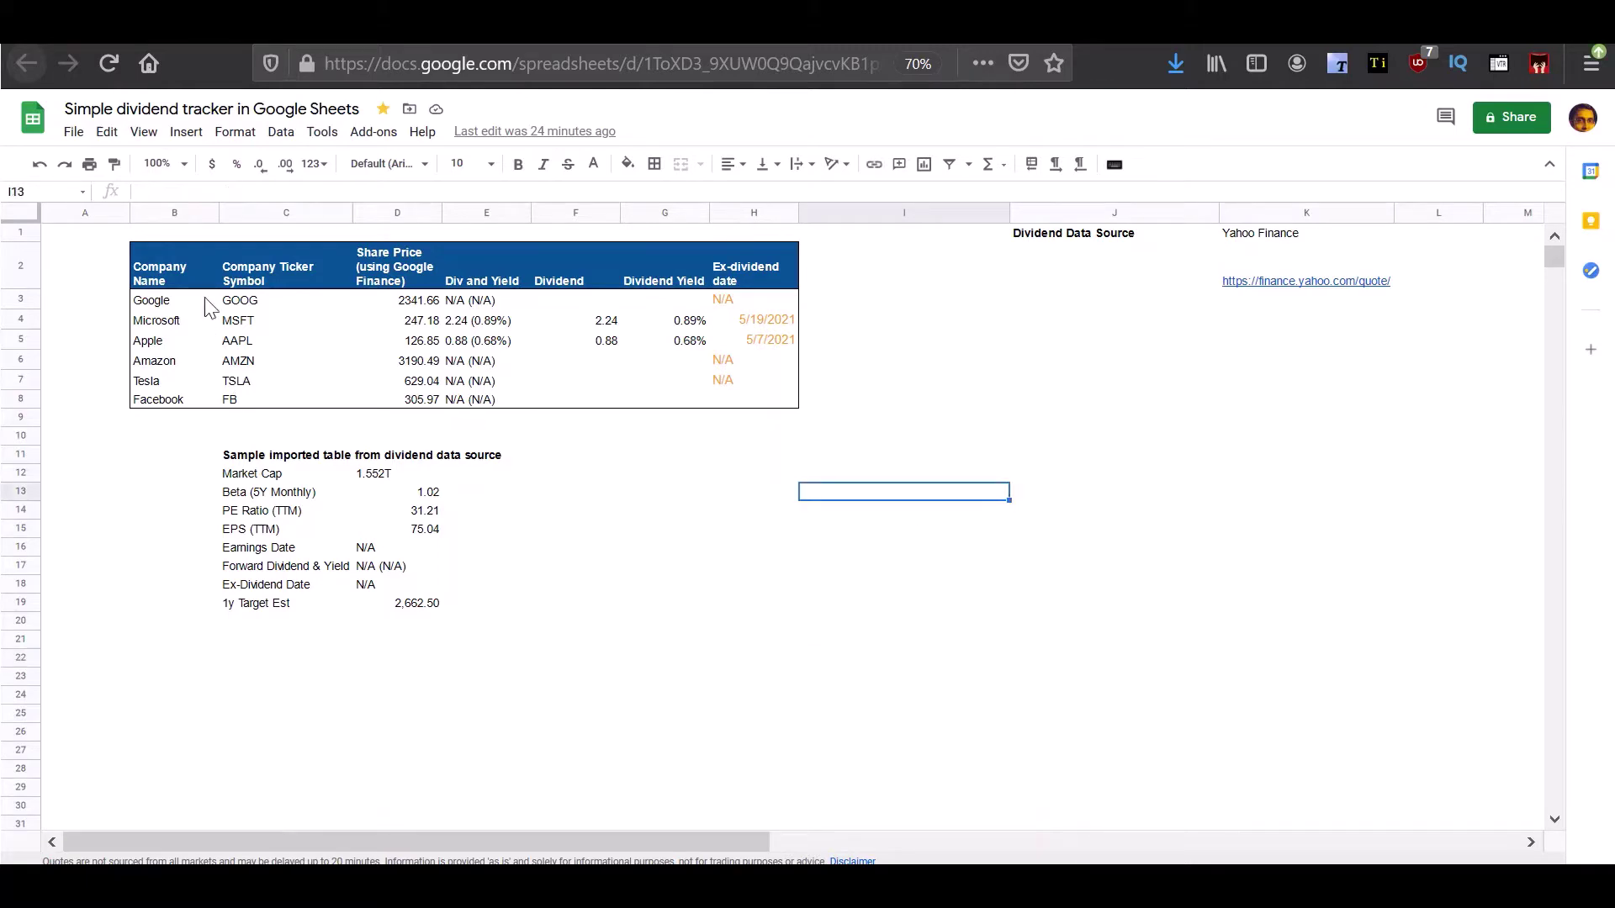
pyautogui.hotkey('ctrl', 'Tab')
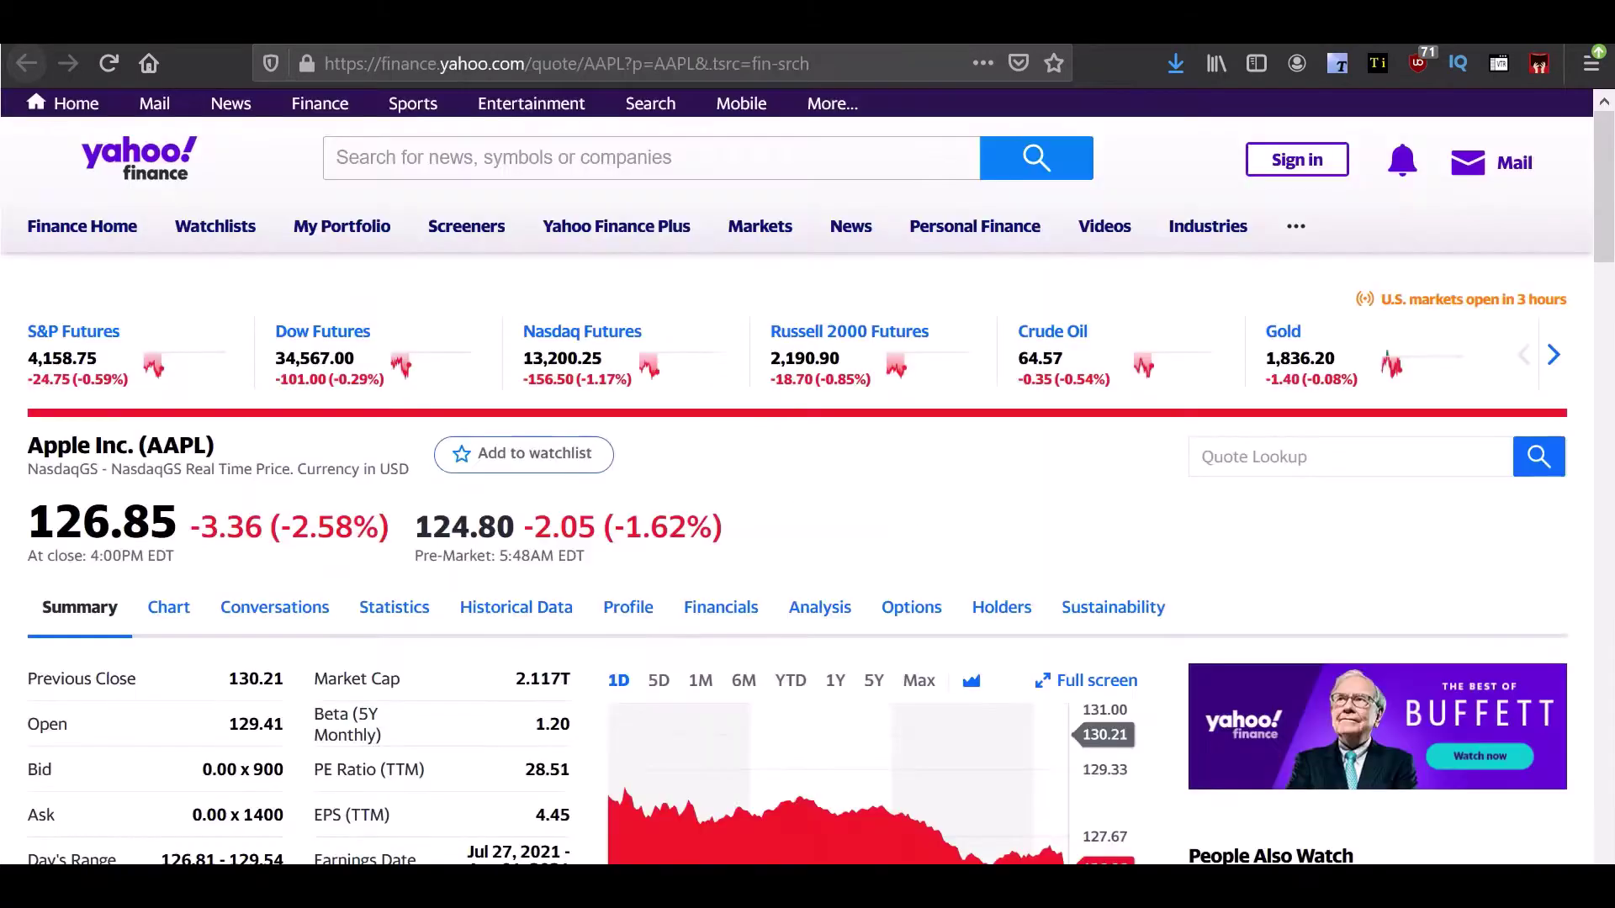
pyautogui.doubleClick(174, 445)
pyautogui.click(60, 449)
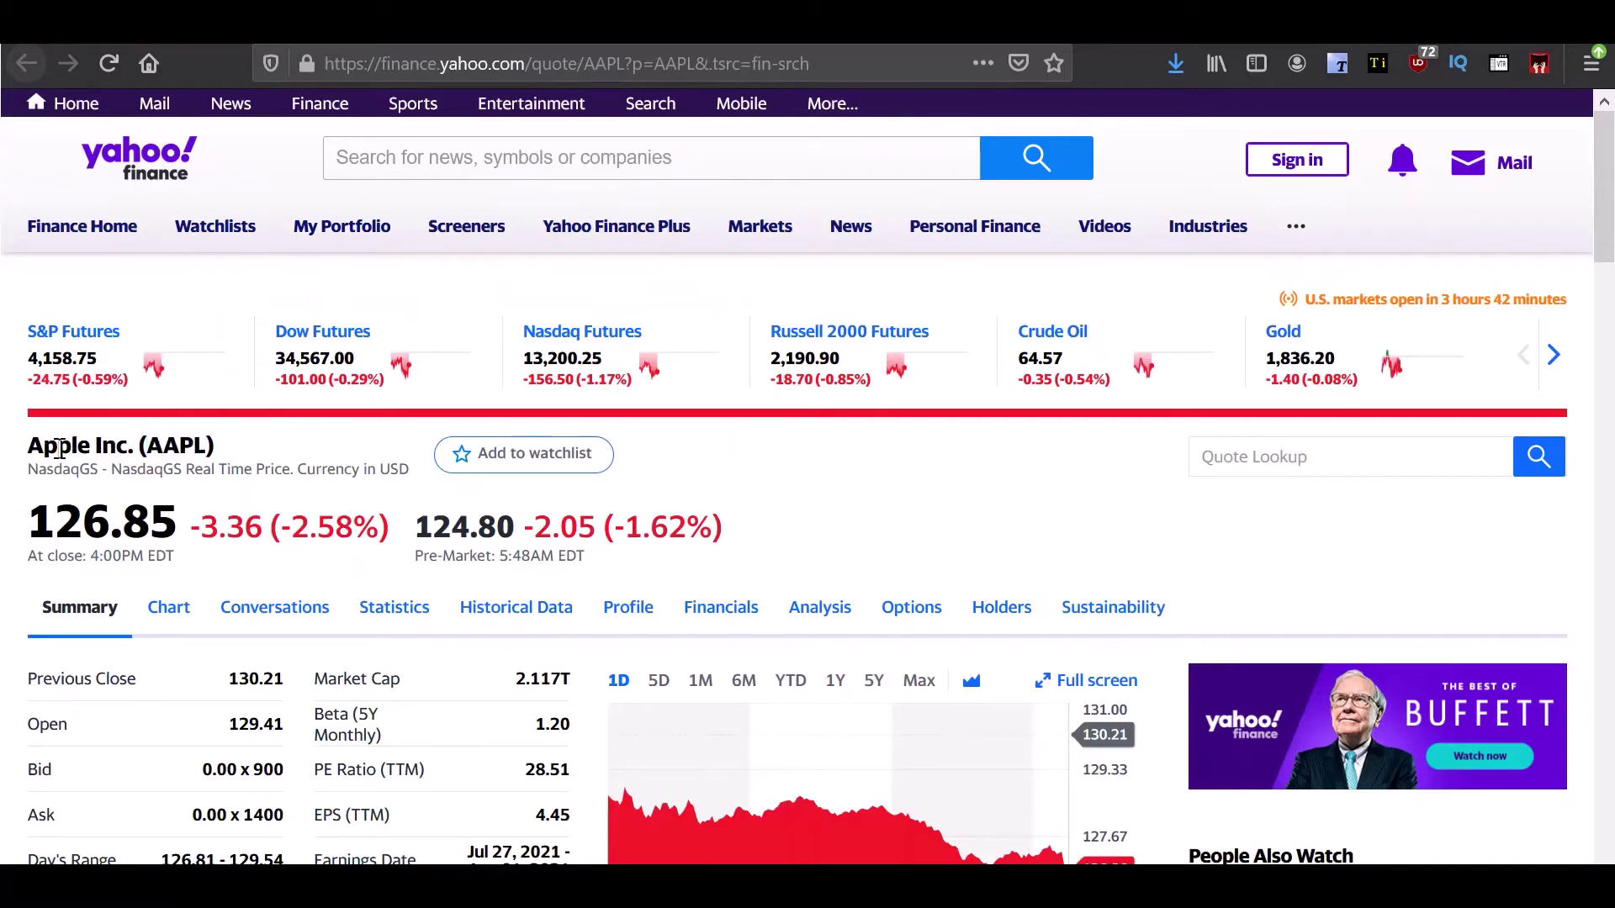
pyautogui.doubleClick(181, 449)
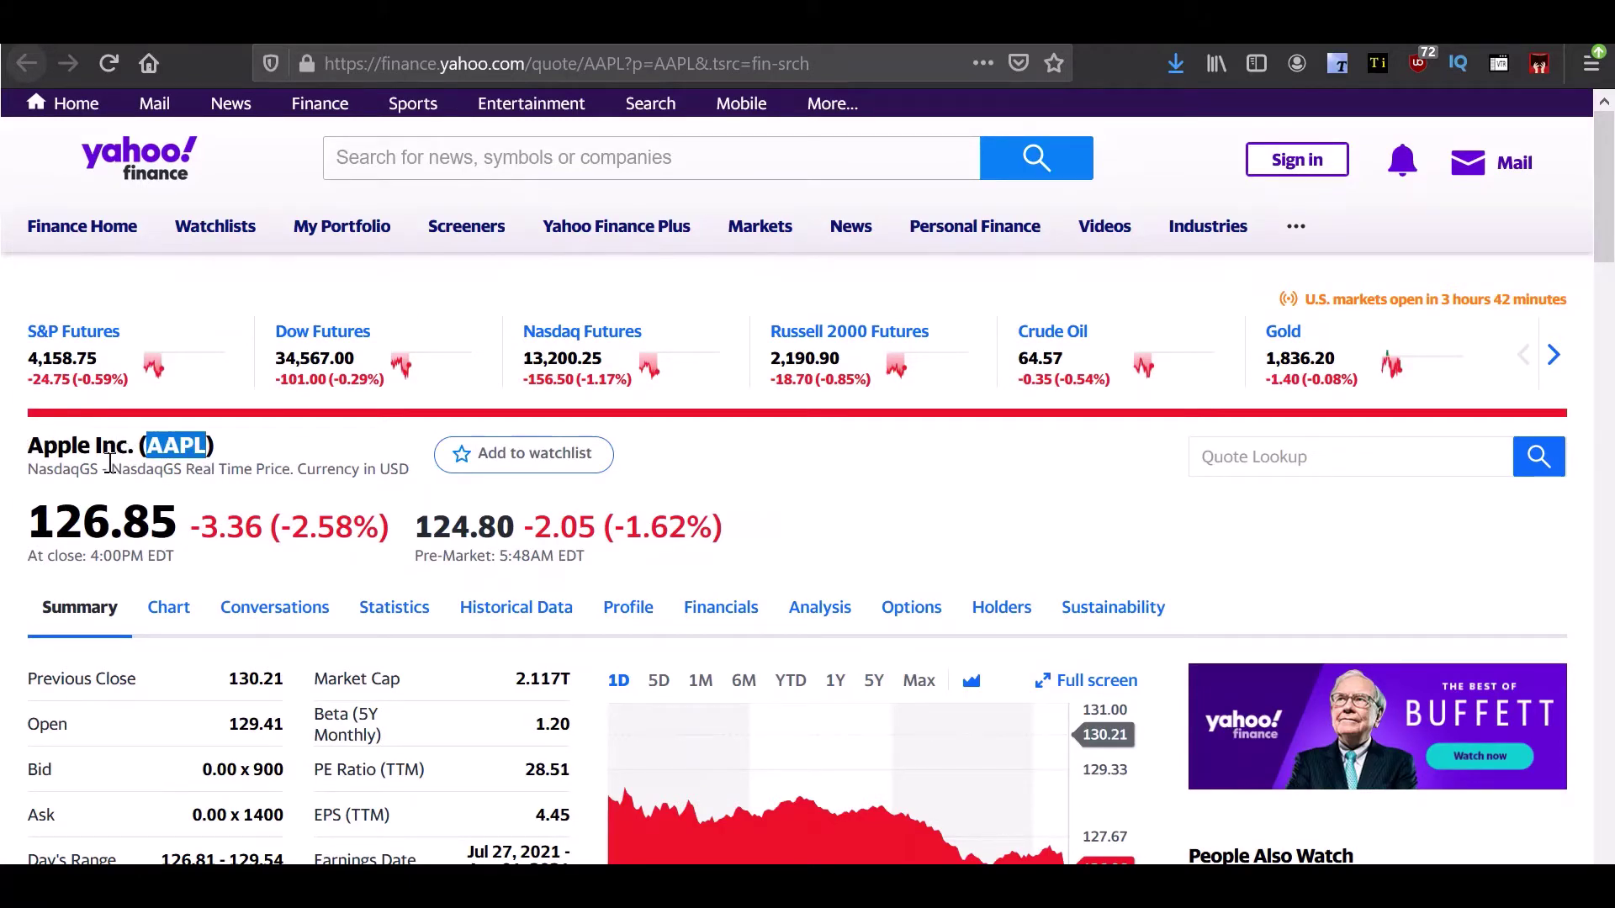
pyautogui.hotkey('ctrl', 'Tab')
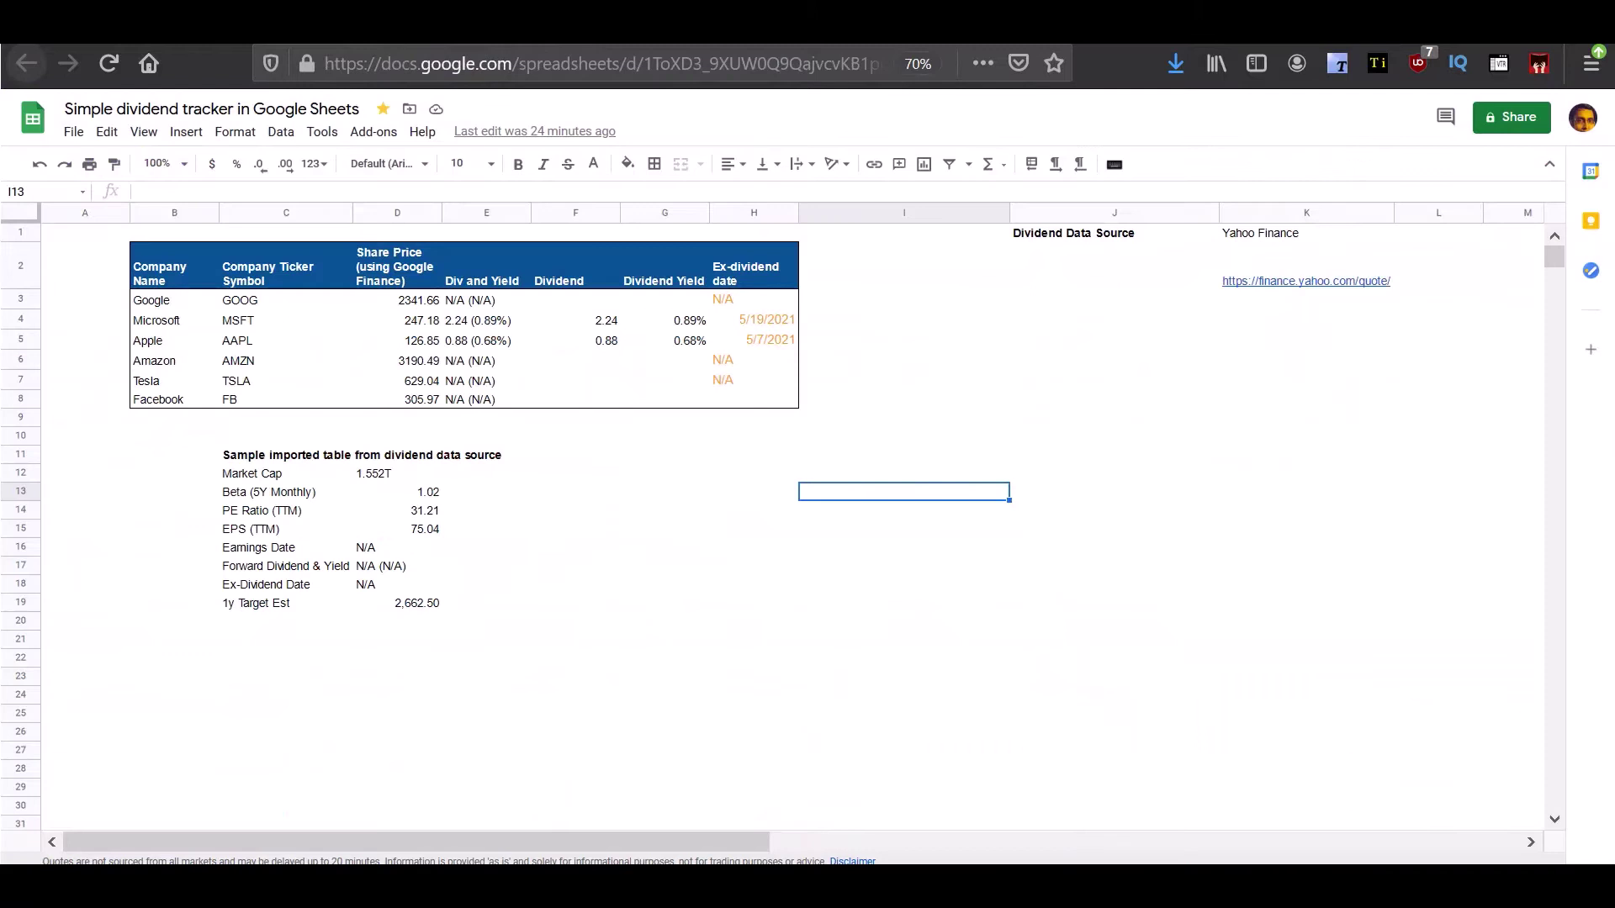
# - Compare the sheet's tickers GOOG through FB with the quote page address and the K2 link
pyautogui.click(248, 301)
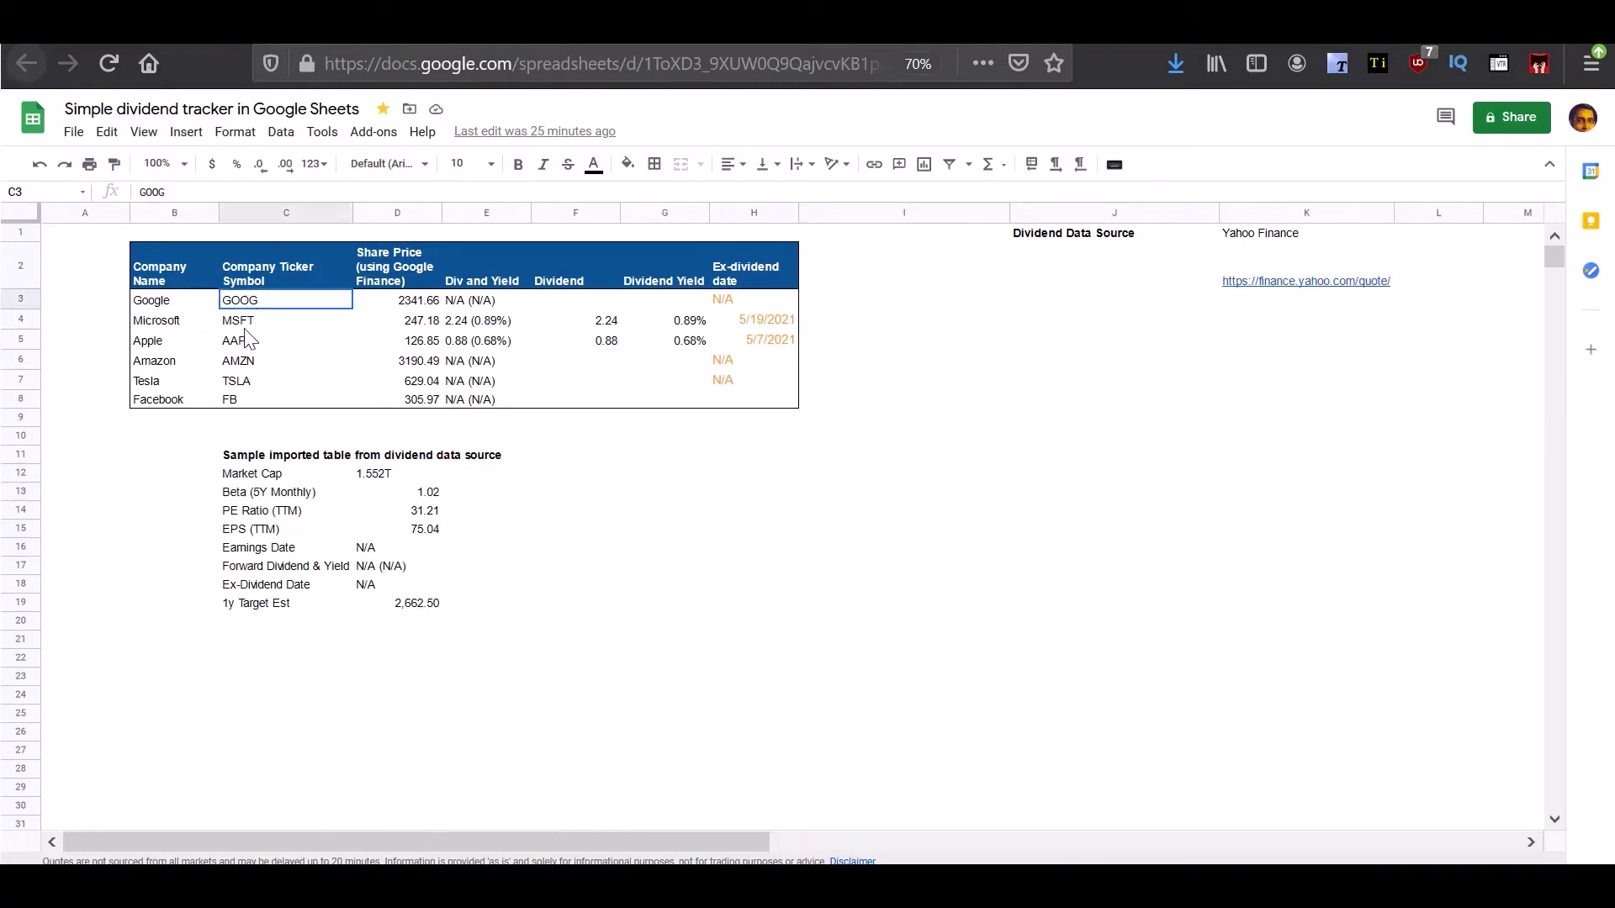
pyautogui.moveTo(248, 339); pyautogui.dragTo(247, 406)
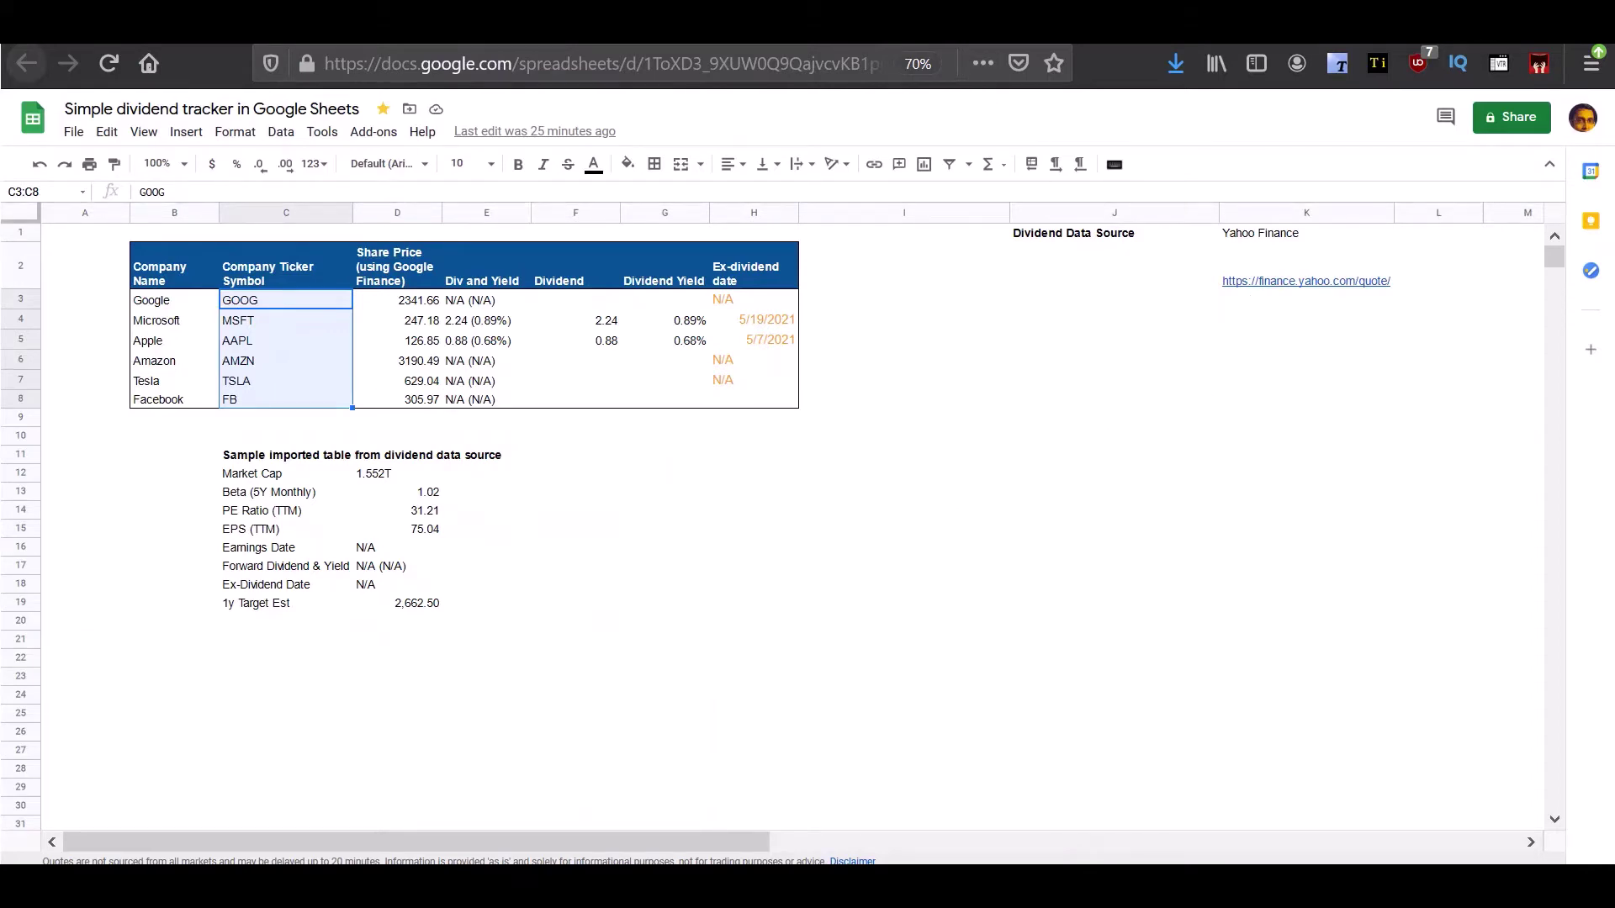
pyautogui.hotkey('ctrl', 'Tab')
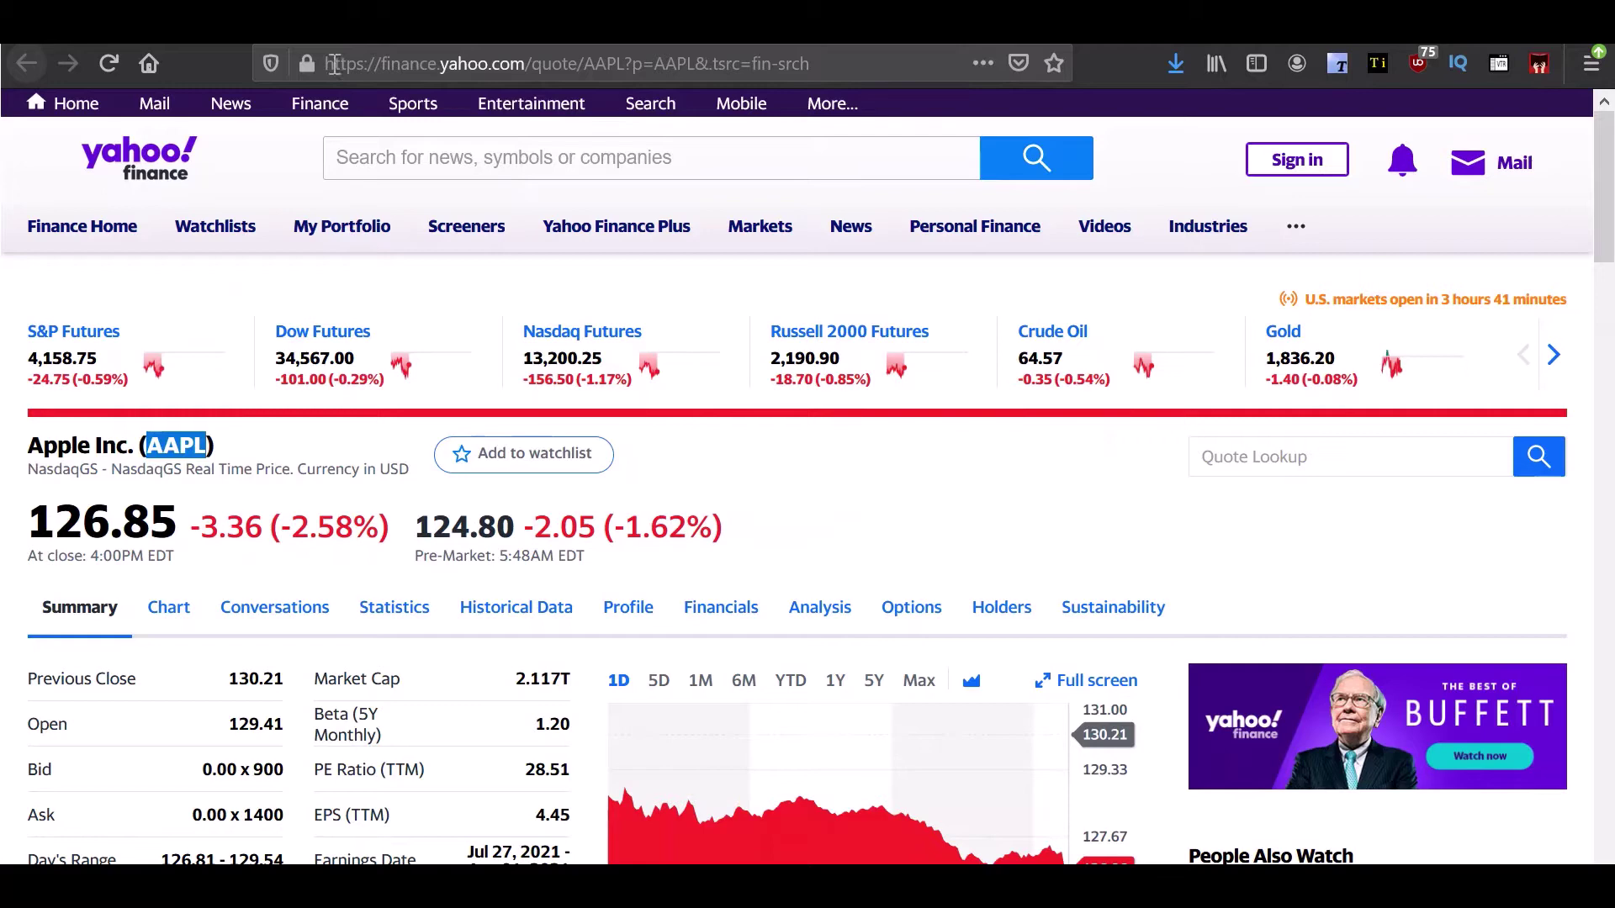
pyautogui.moveTo(328, 63); pyautogui.dragTo(431, 63)
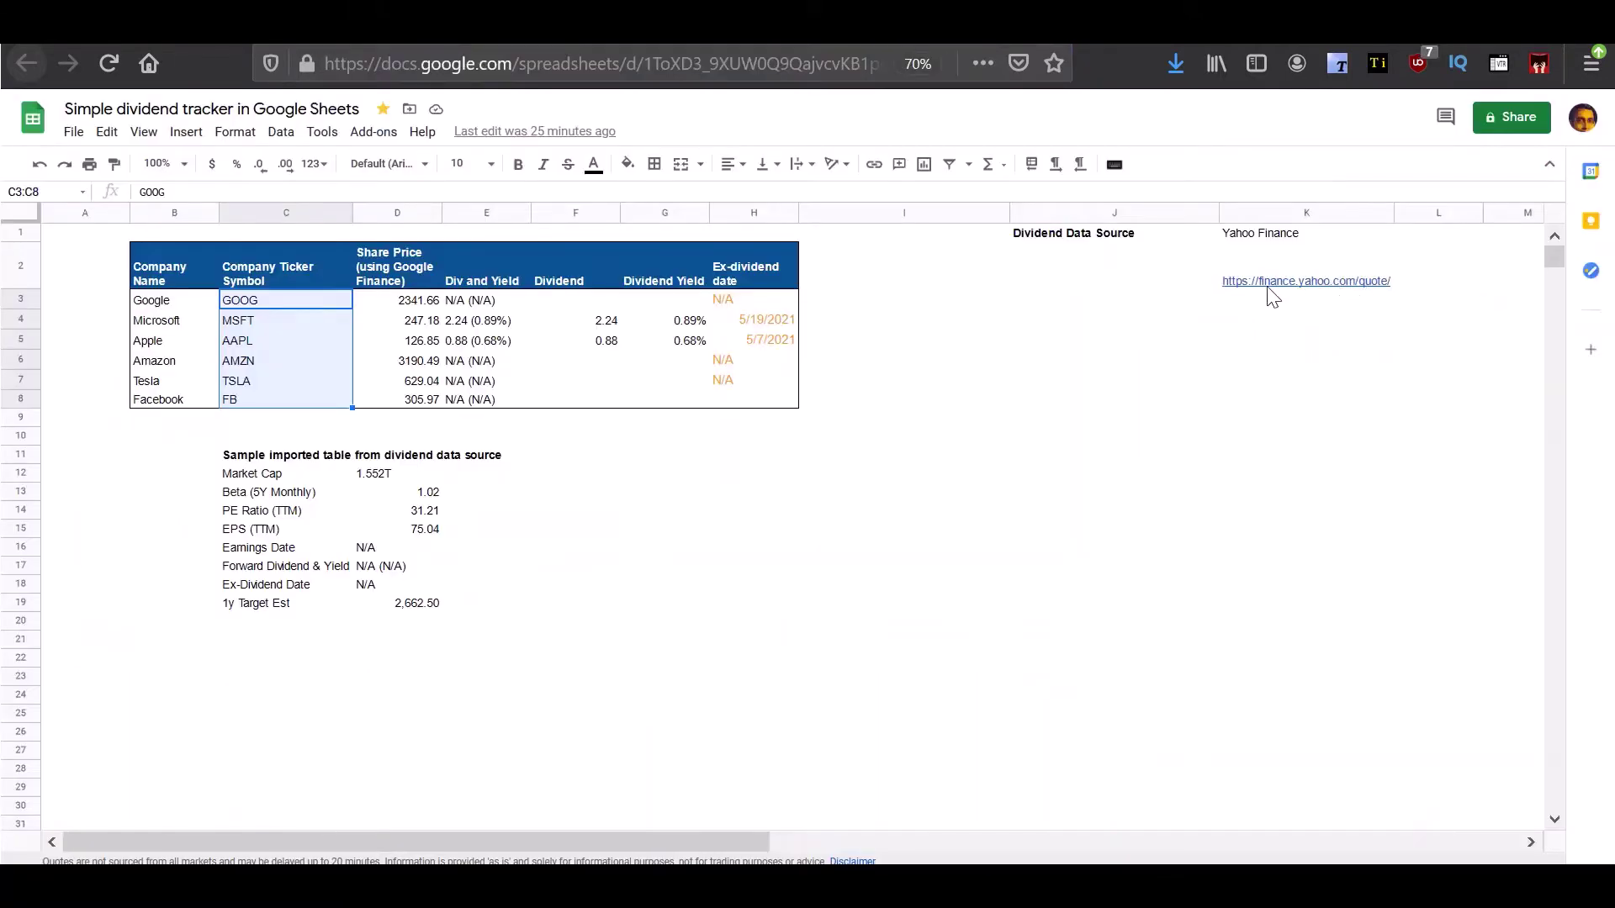
pyautogui.click(1322, 290)
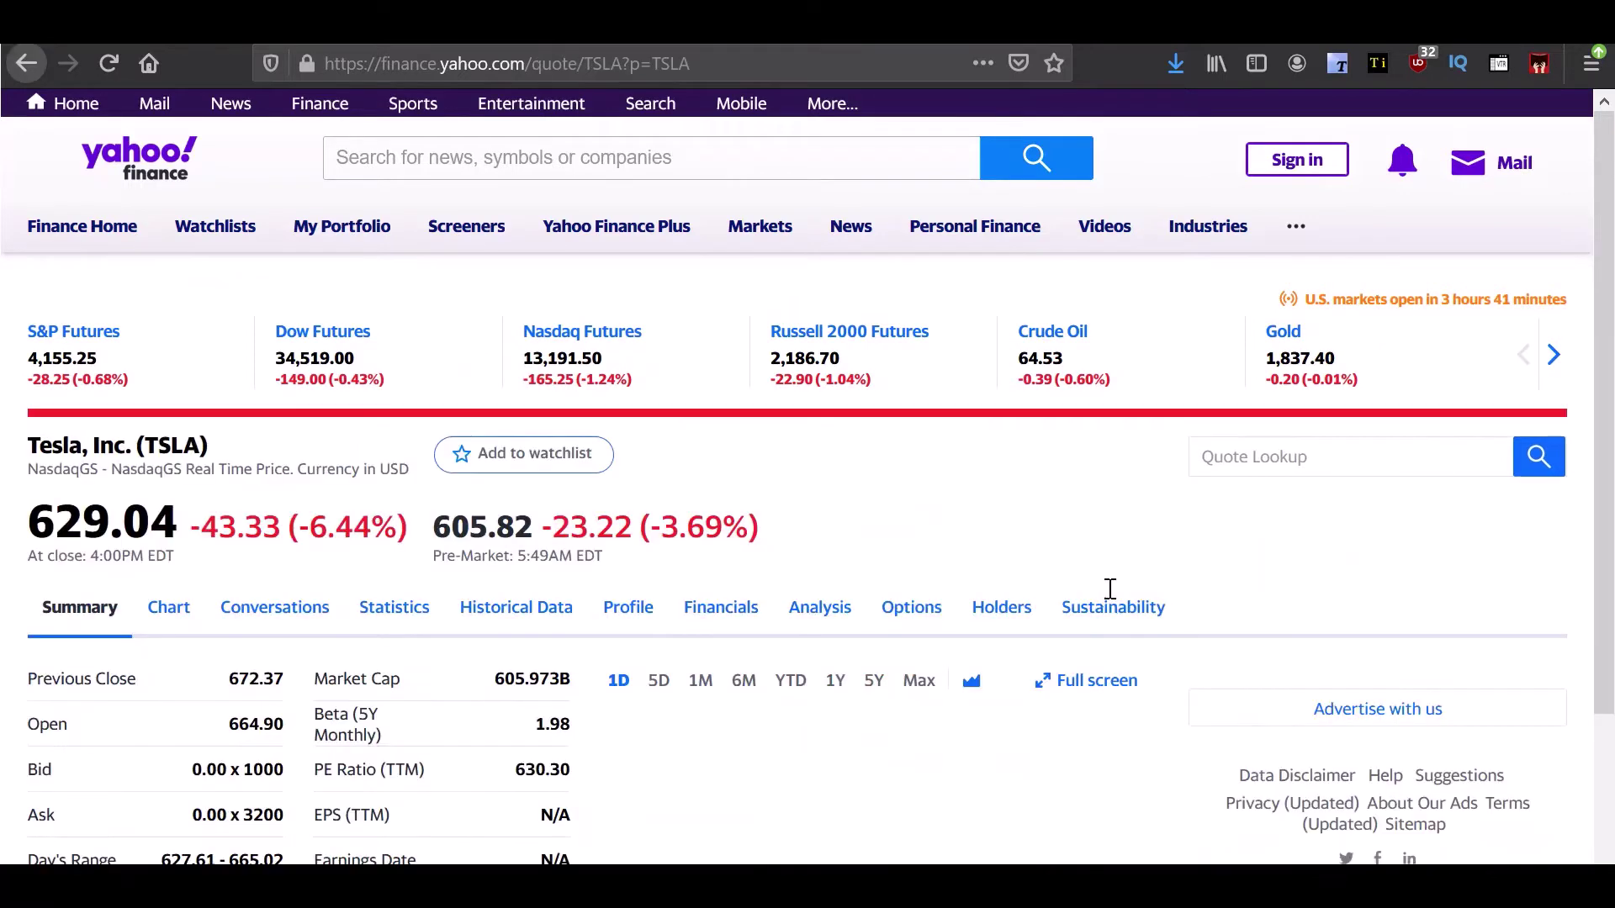
# - Locate the Forward Dividend & Yield and Ex-Dividend Date values, both N/A, on the quote page
pyautogui.scroll(-3, 877, 559)
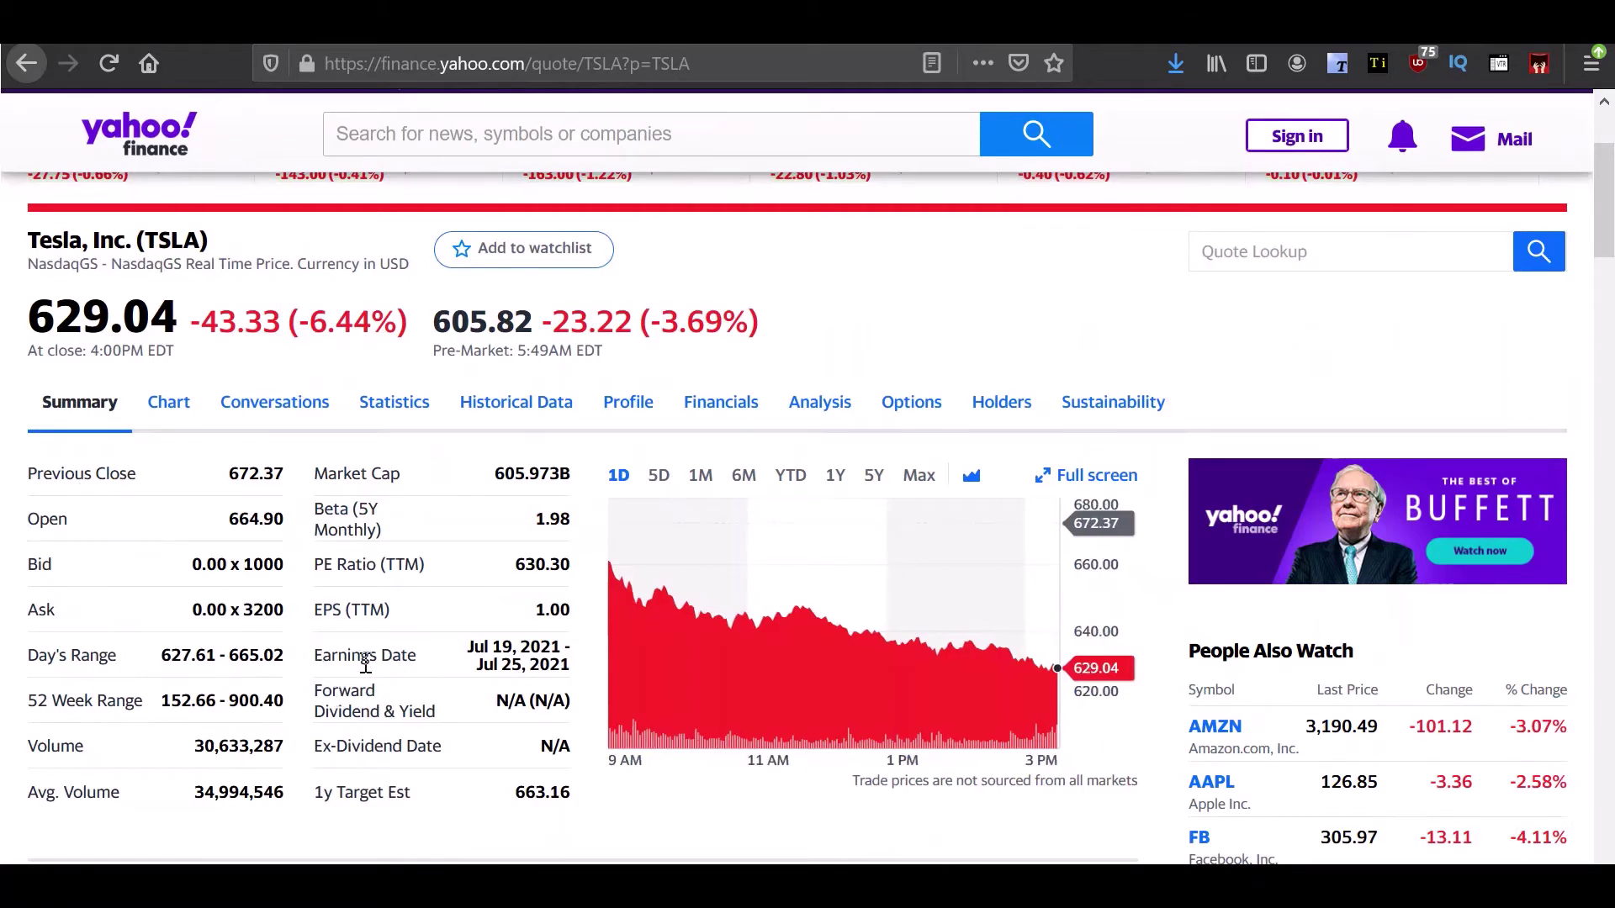
pyautogui.moveTo(320, 691); pyautogui.dragTo(565, 761)
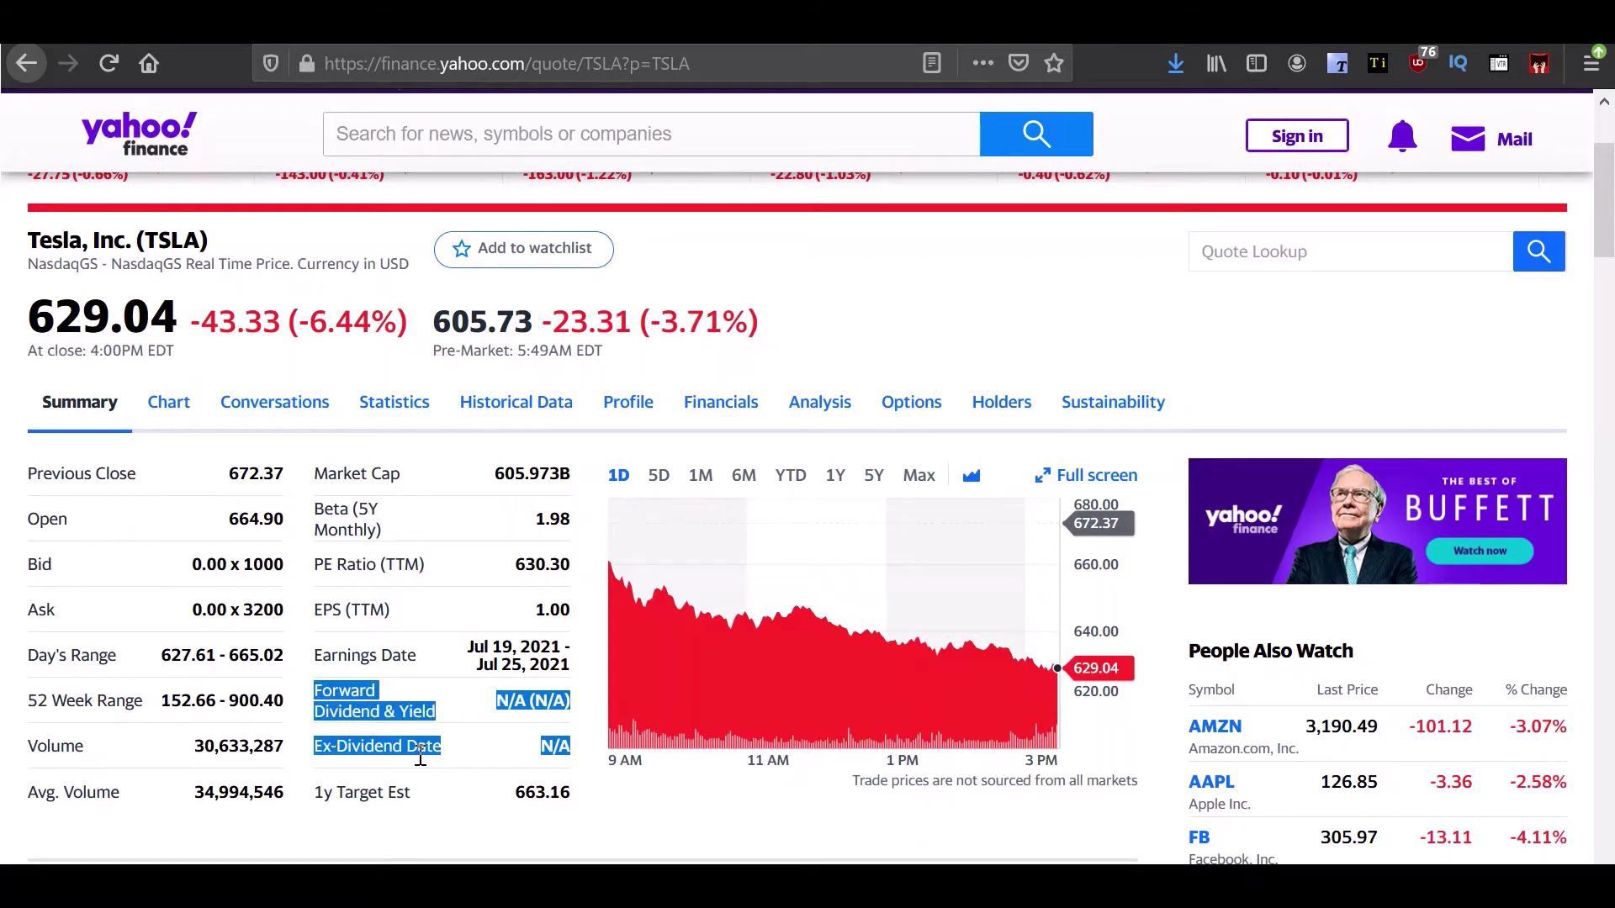
pyautogui.click(496, 709)
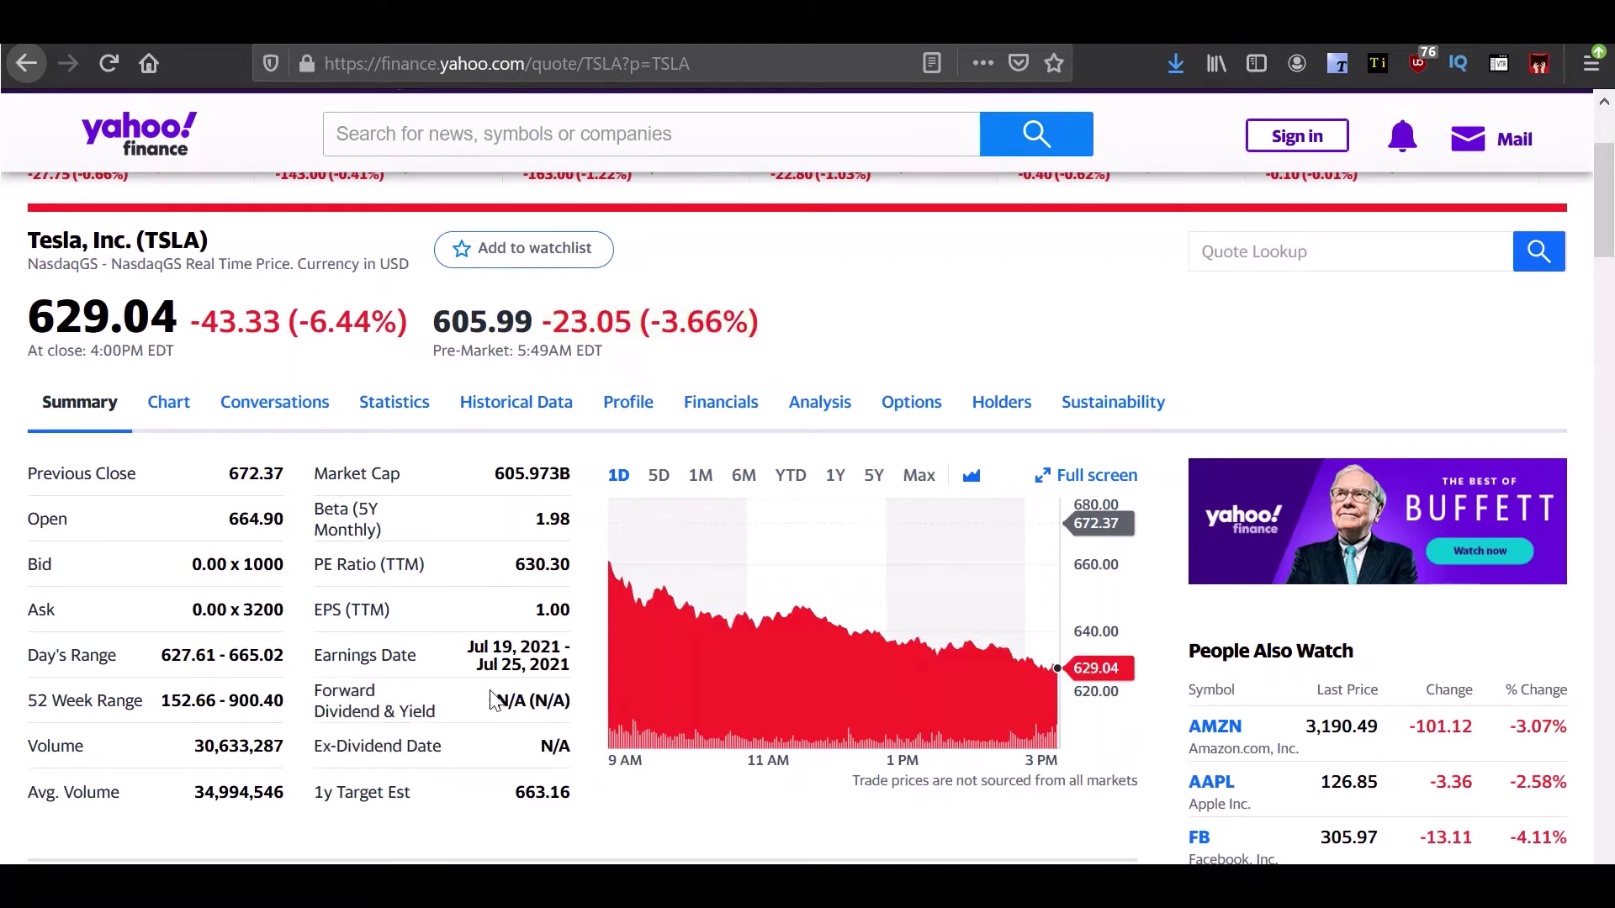
pyautogui.moveTo(492, 700); pyautogui.dragTo(610, 714)
pyautogui.click(318, 757)
pyautogui.moveTo(318, 757); pyautogui.dragTo(578, 770)
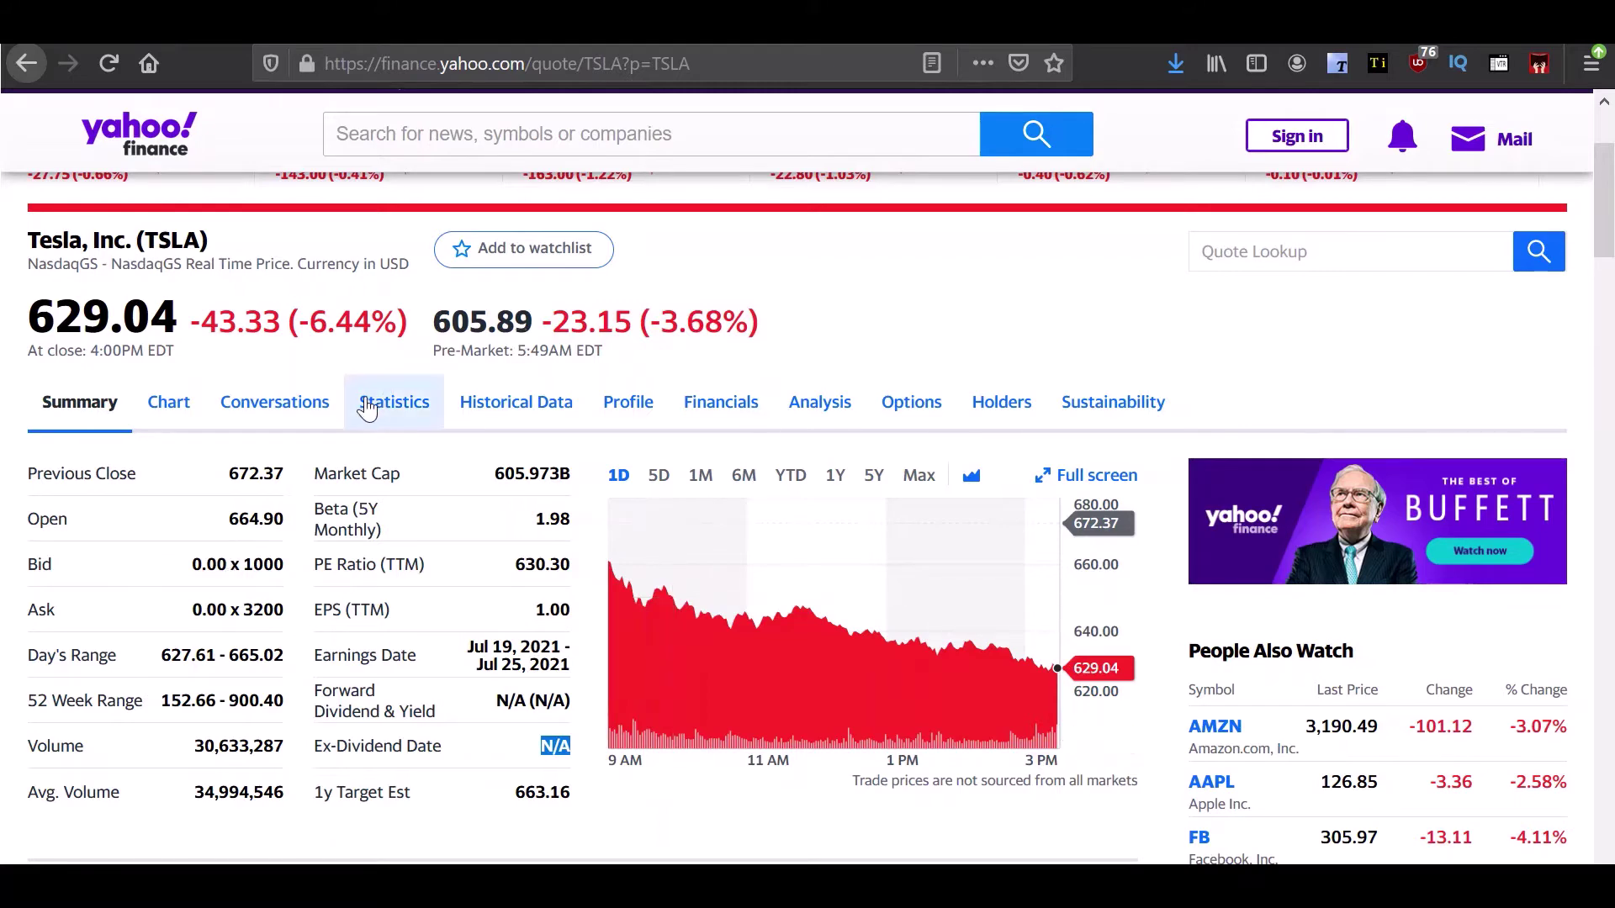
pyautogui.hotkey('ctrl', 'Tab')
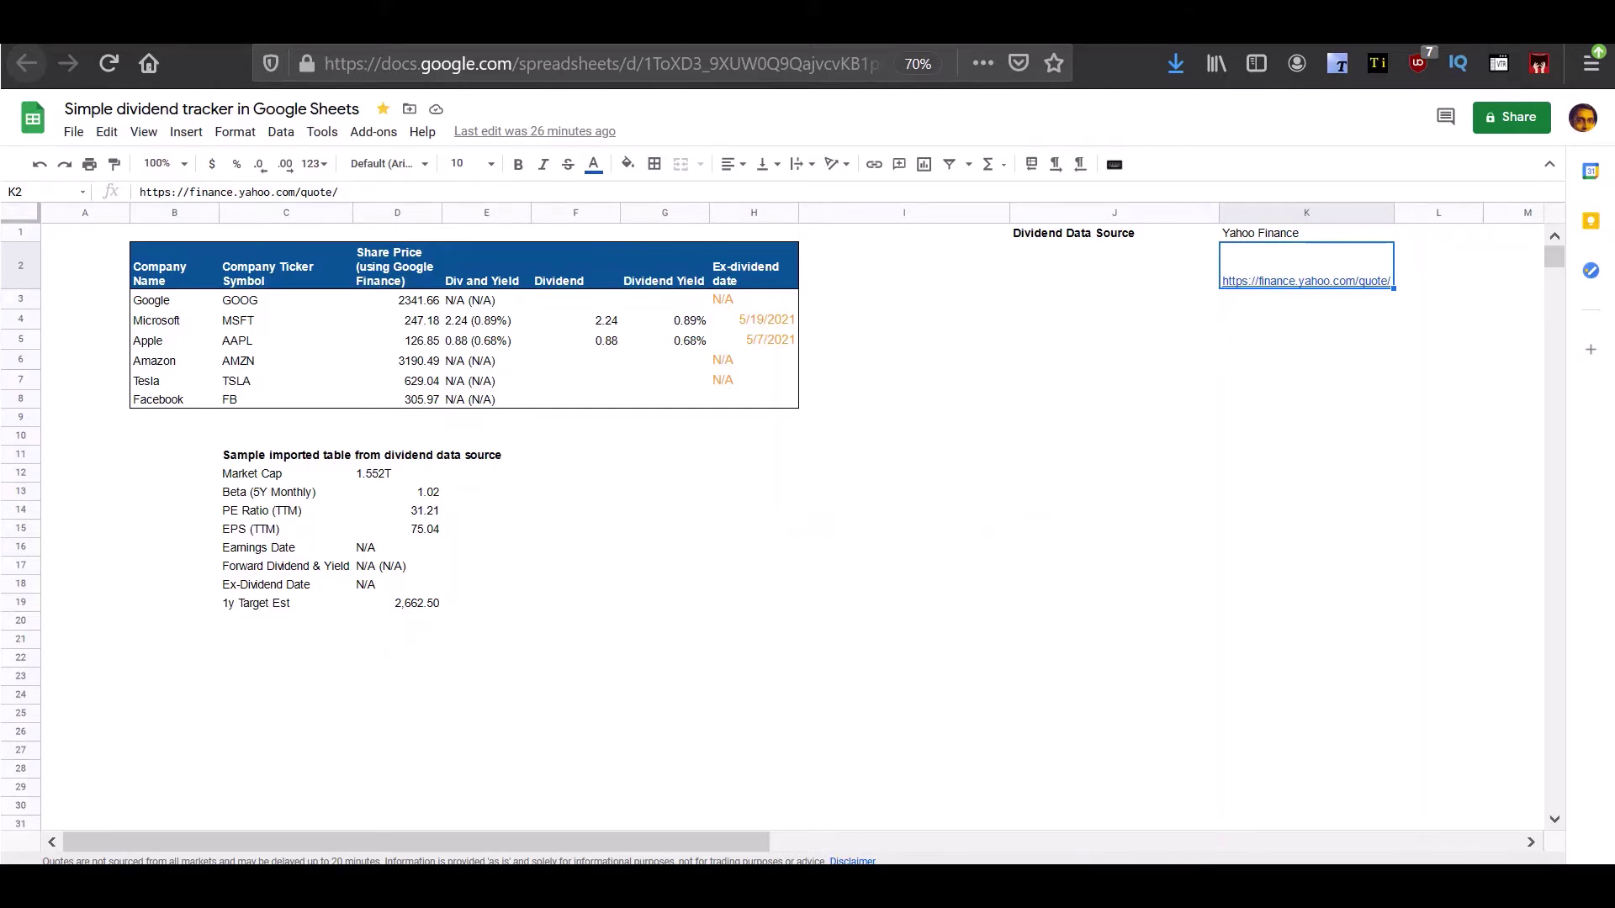
# - Point out the Yahoo Finance base link in K2 and the GOOG ticker cell
pyautogui.click(1210, 497)
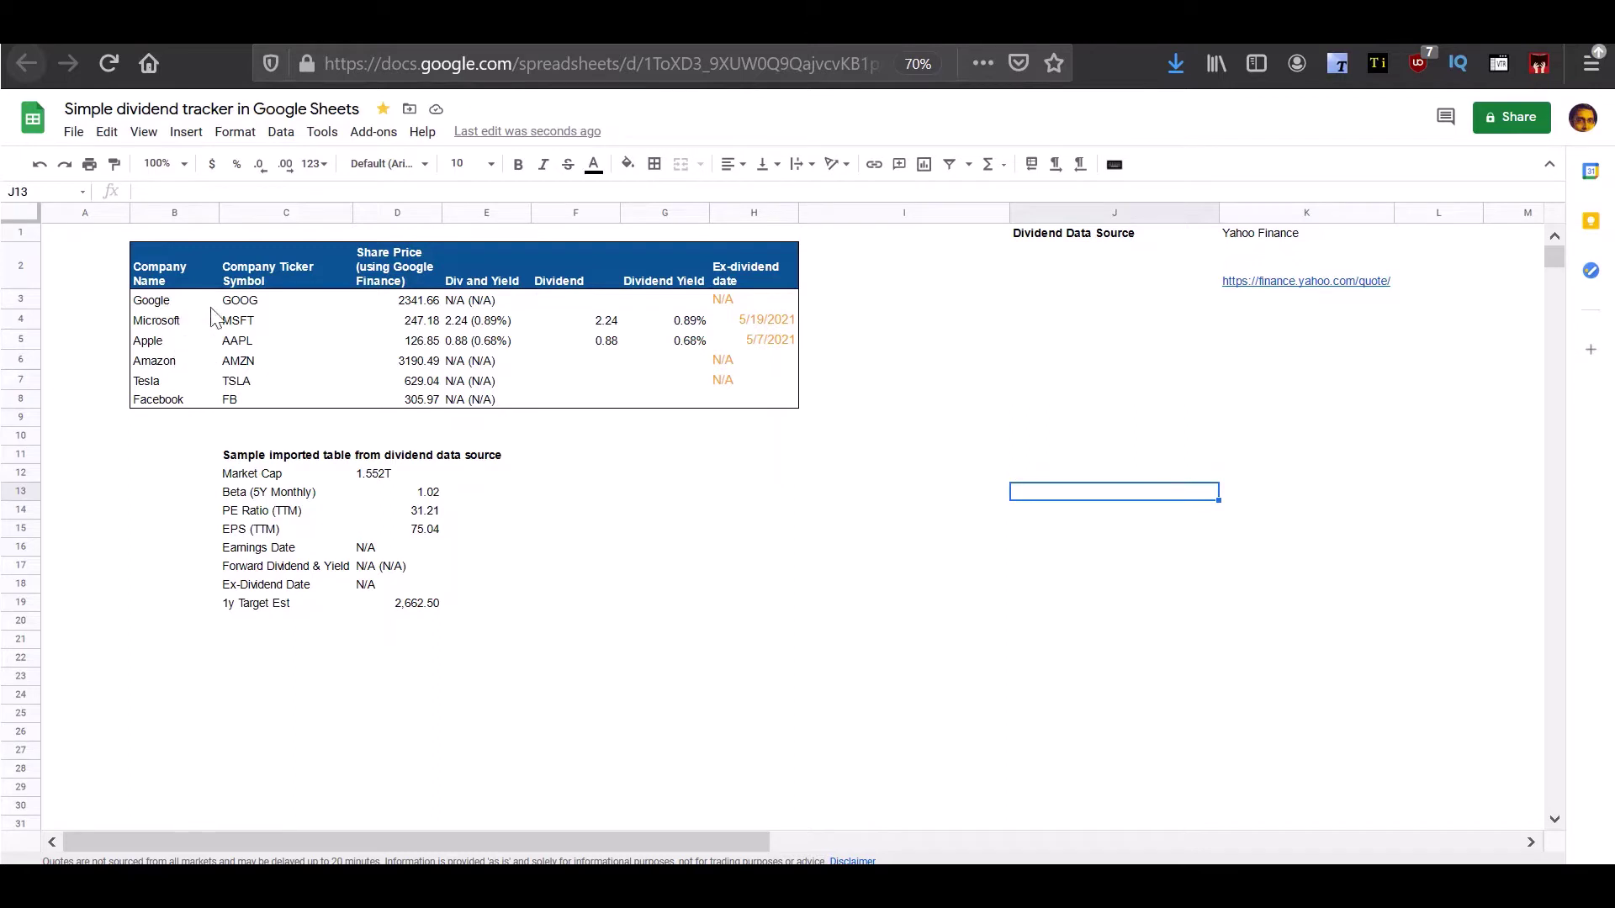
pyautogui.click(1302, 288)
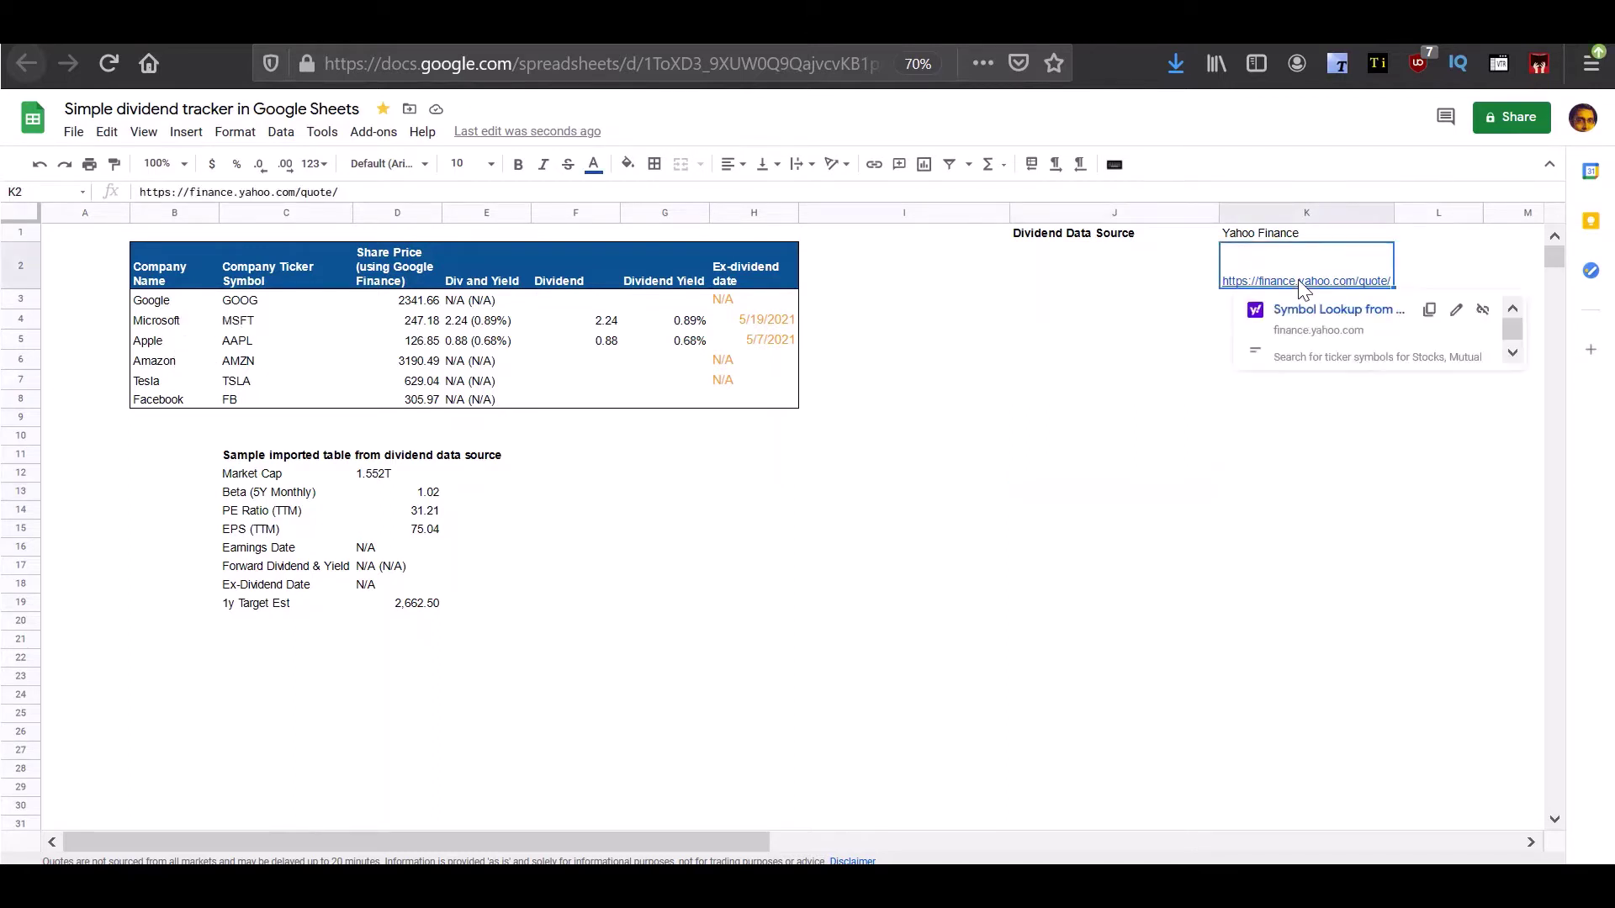
pyautogui.click(242, 308)
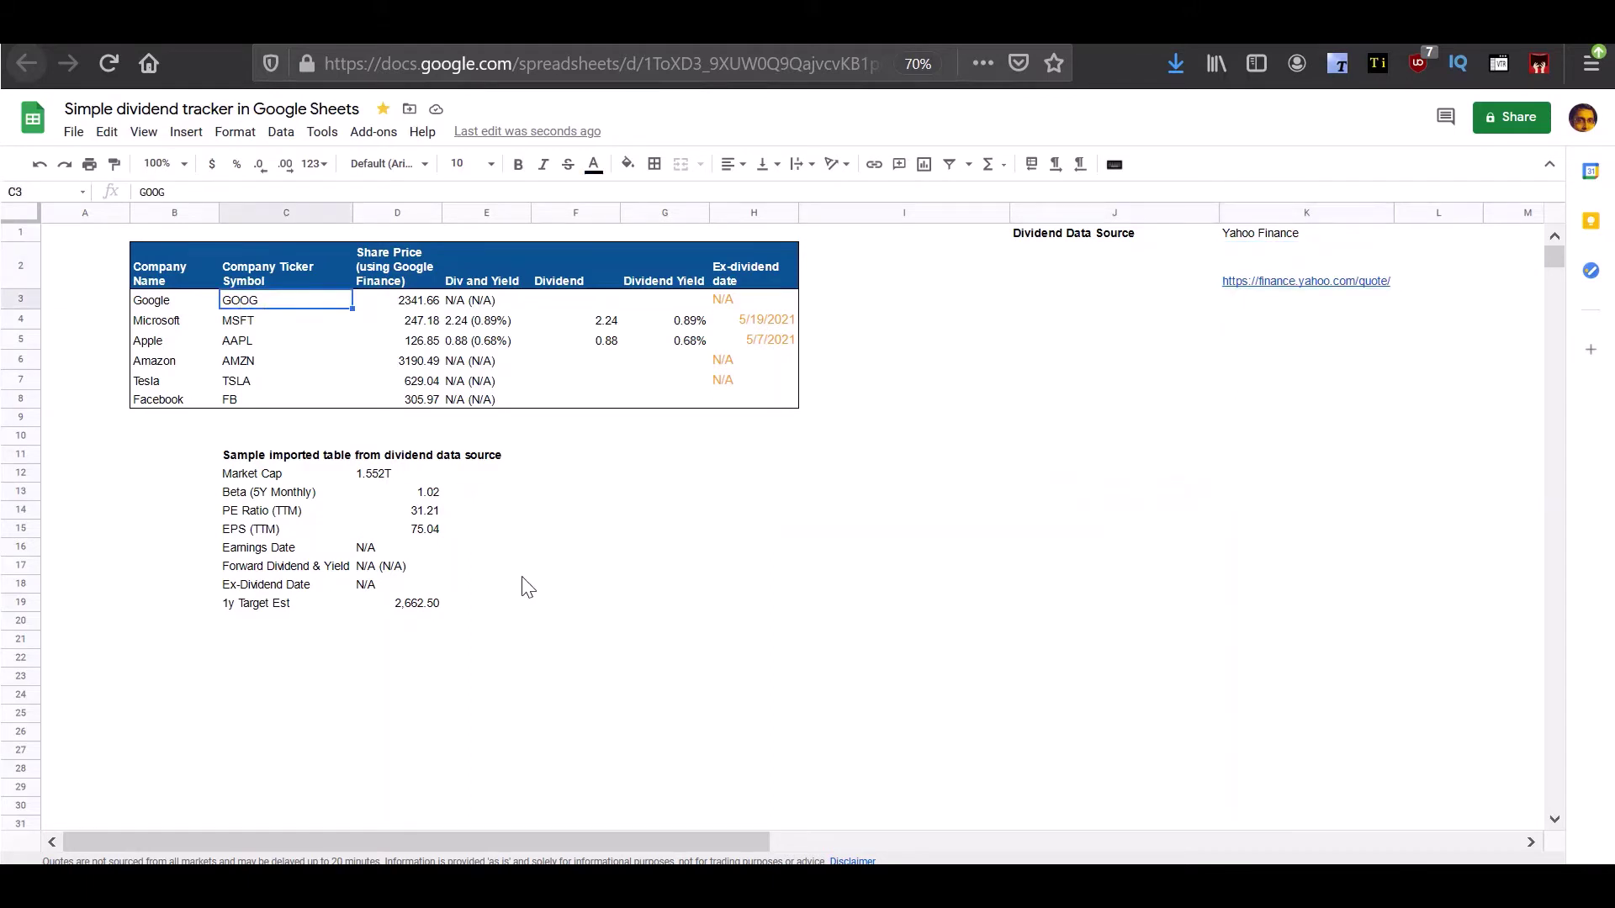
# - Enter =concat(K2,C3) in G14 to join the base link with GOOG's ticker
pyautogui.click(662, 522)
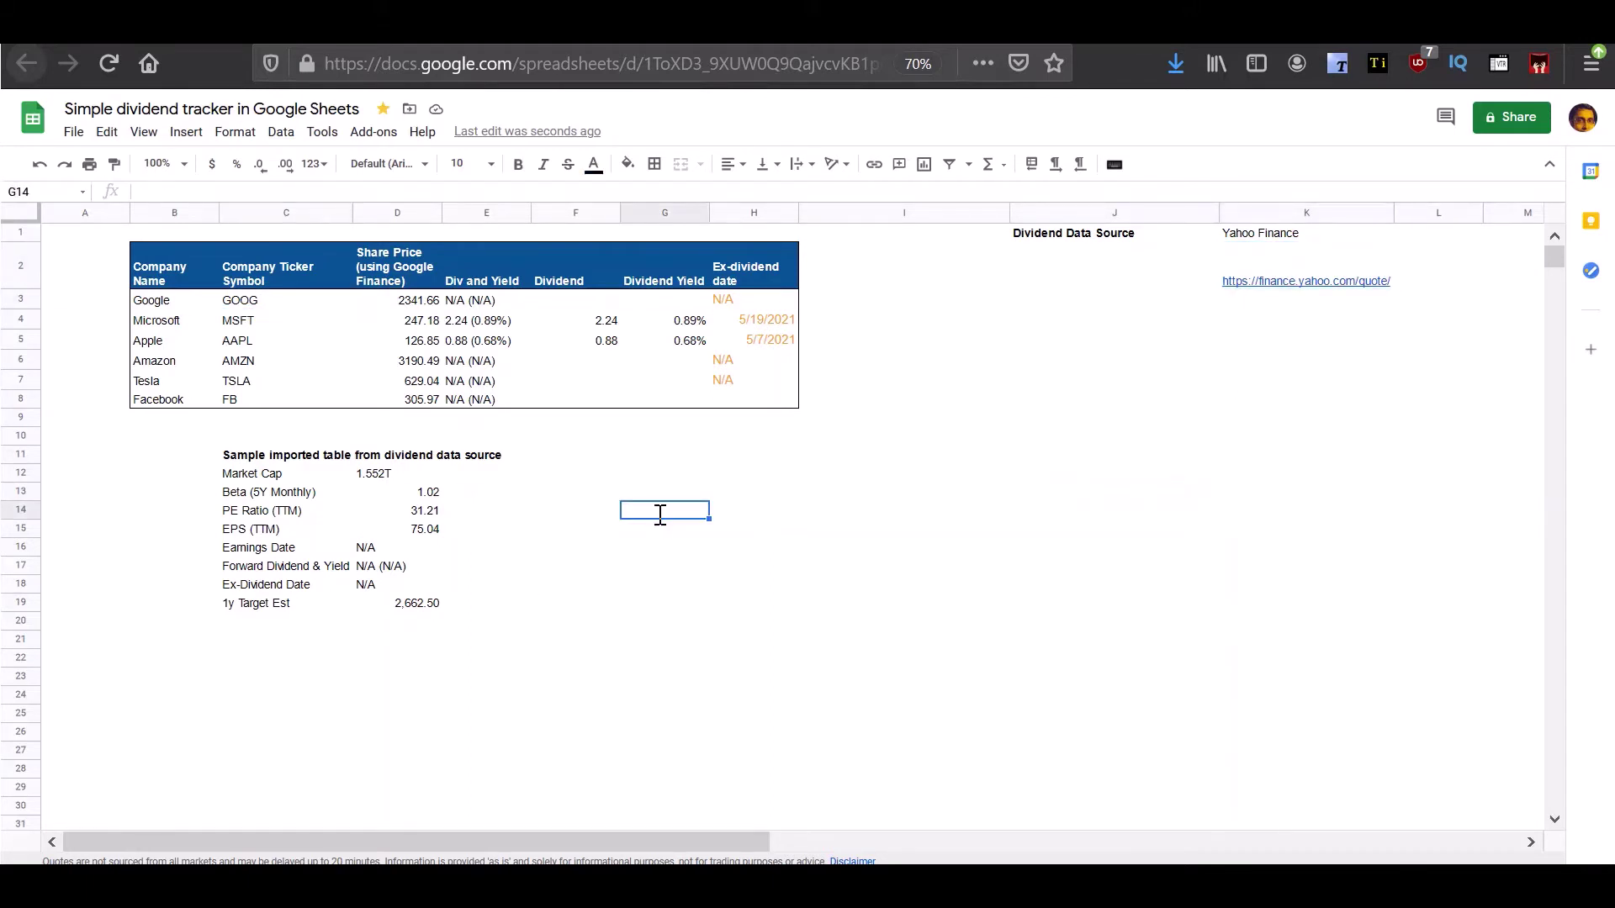
pyautogui.write('=concat')
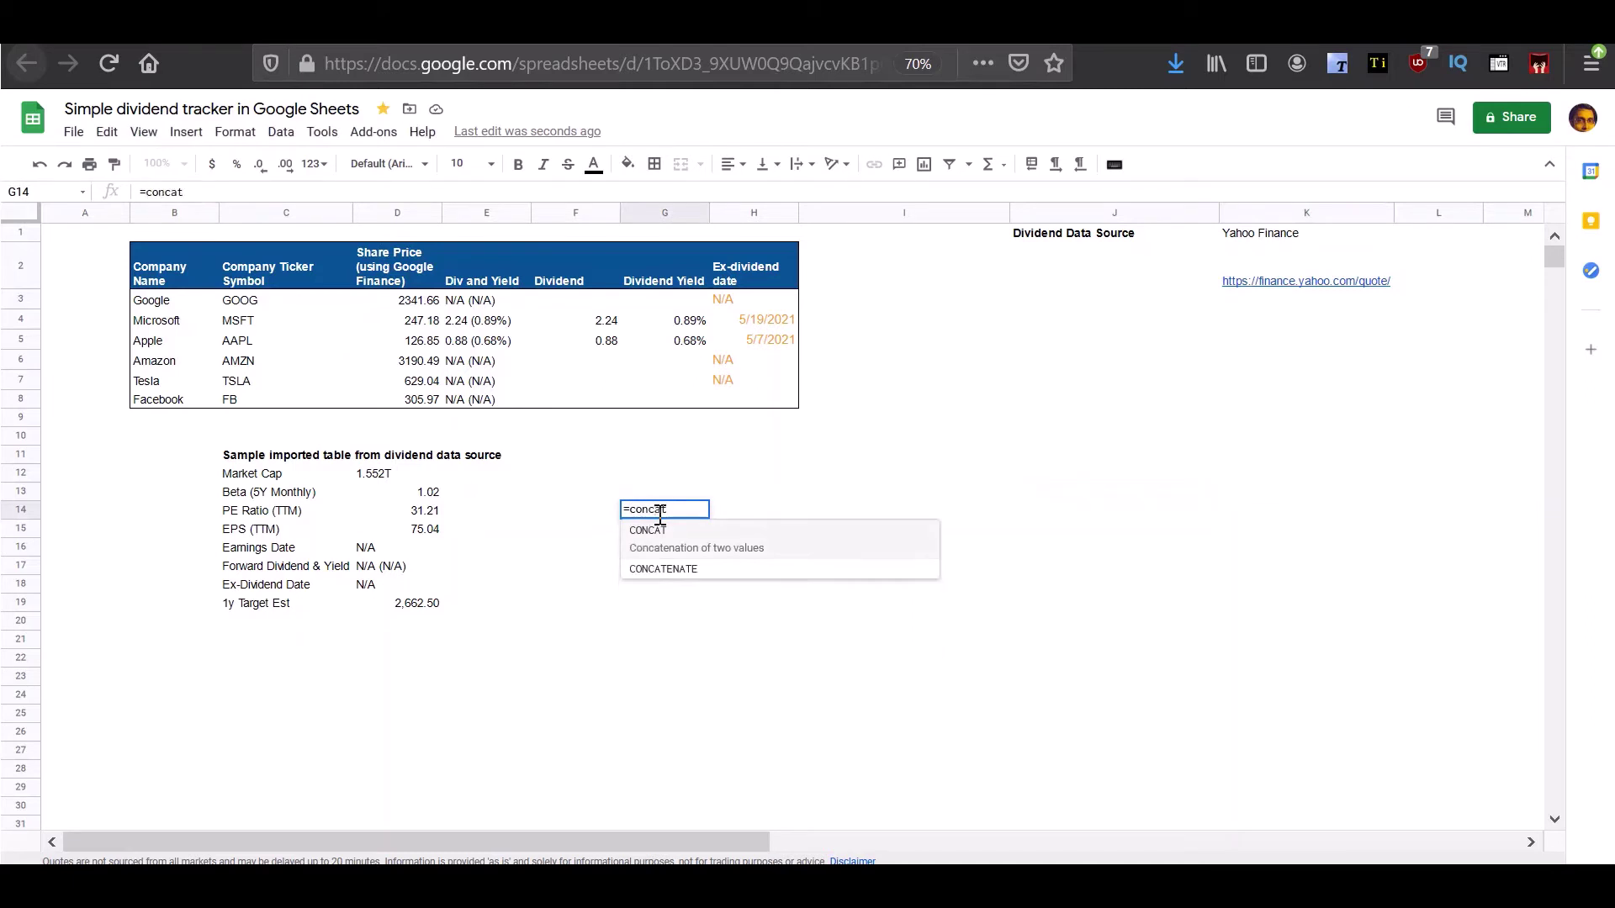
pyautogui.write('(')
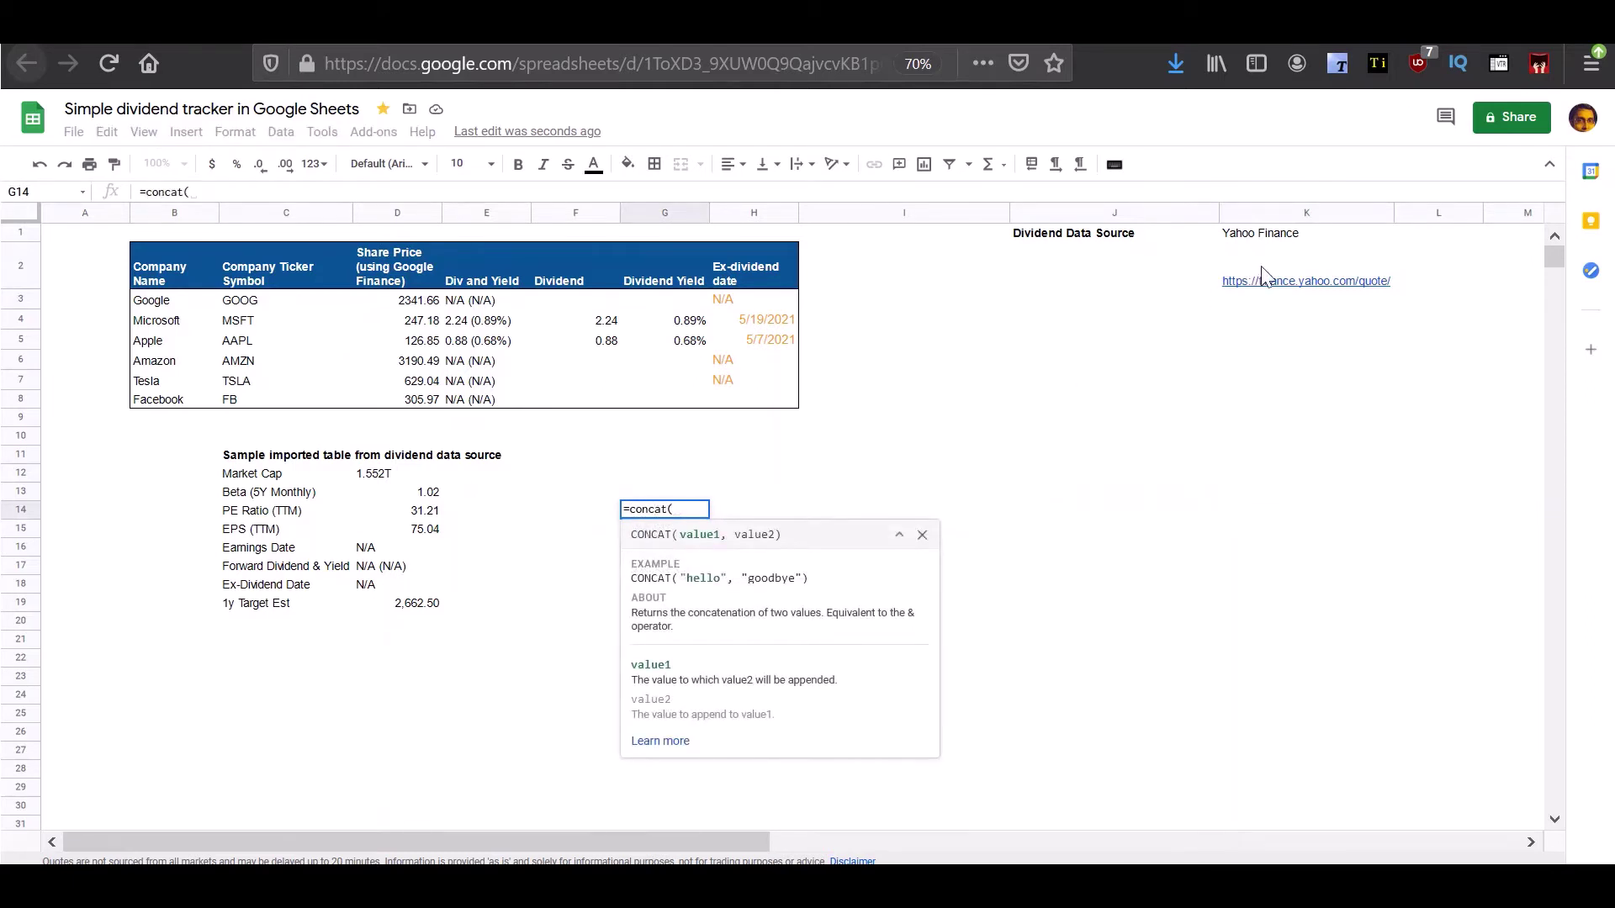
pyautogui.click(1268, 287)
pyautogui.write(',')
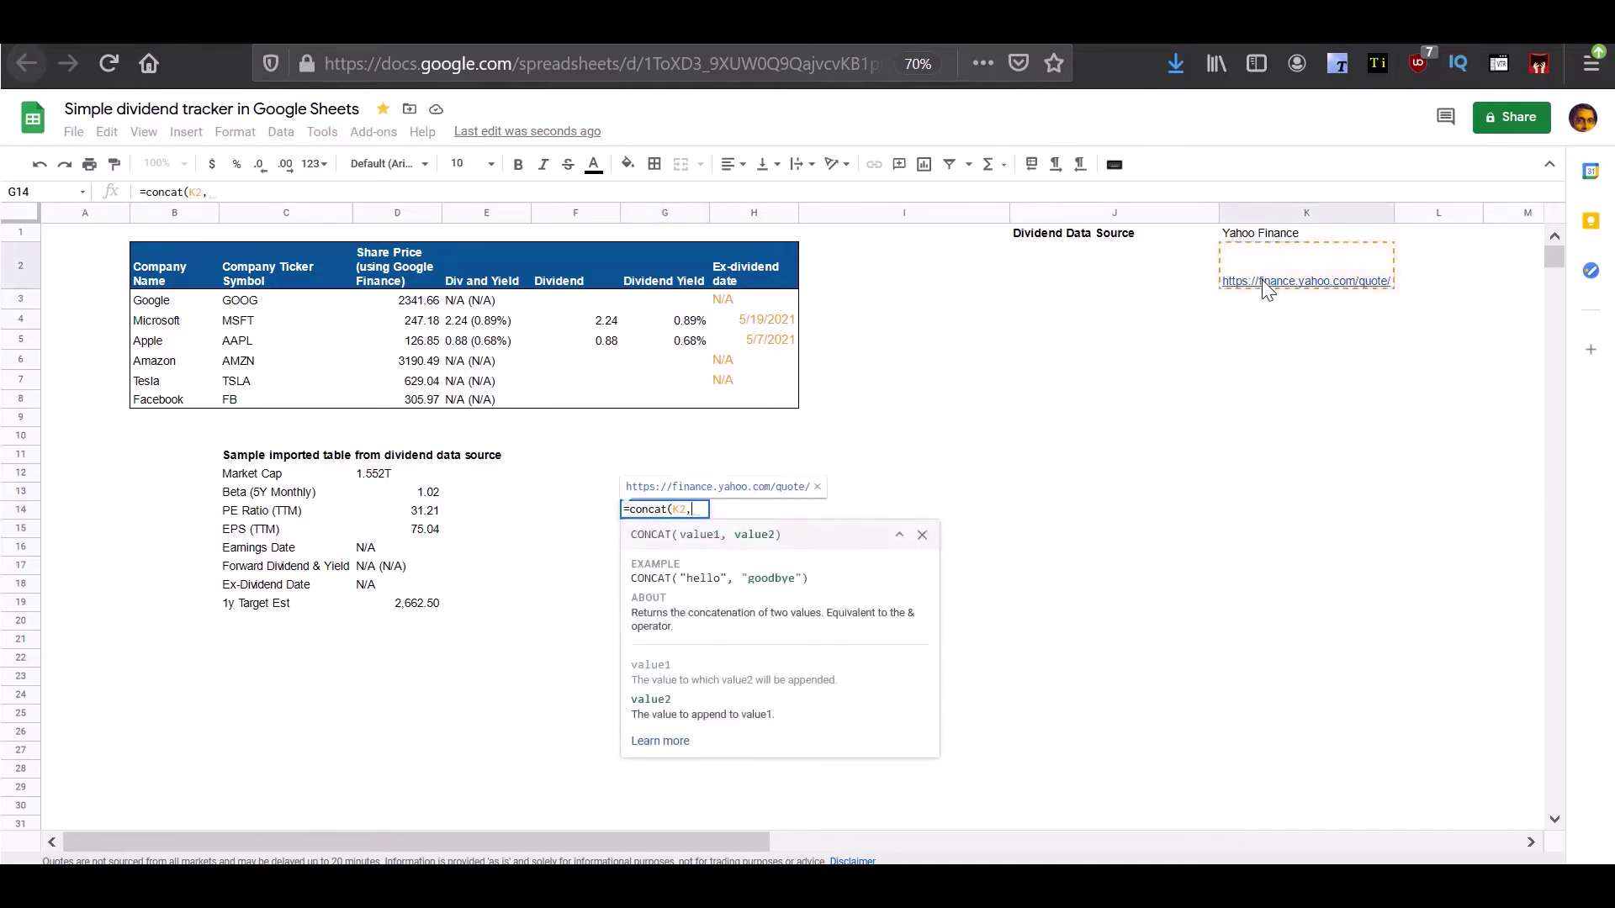
pyautogui.click(260, 303)
pyautogui.write(')')
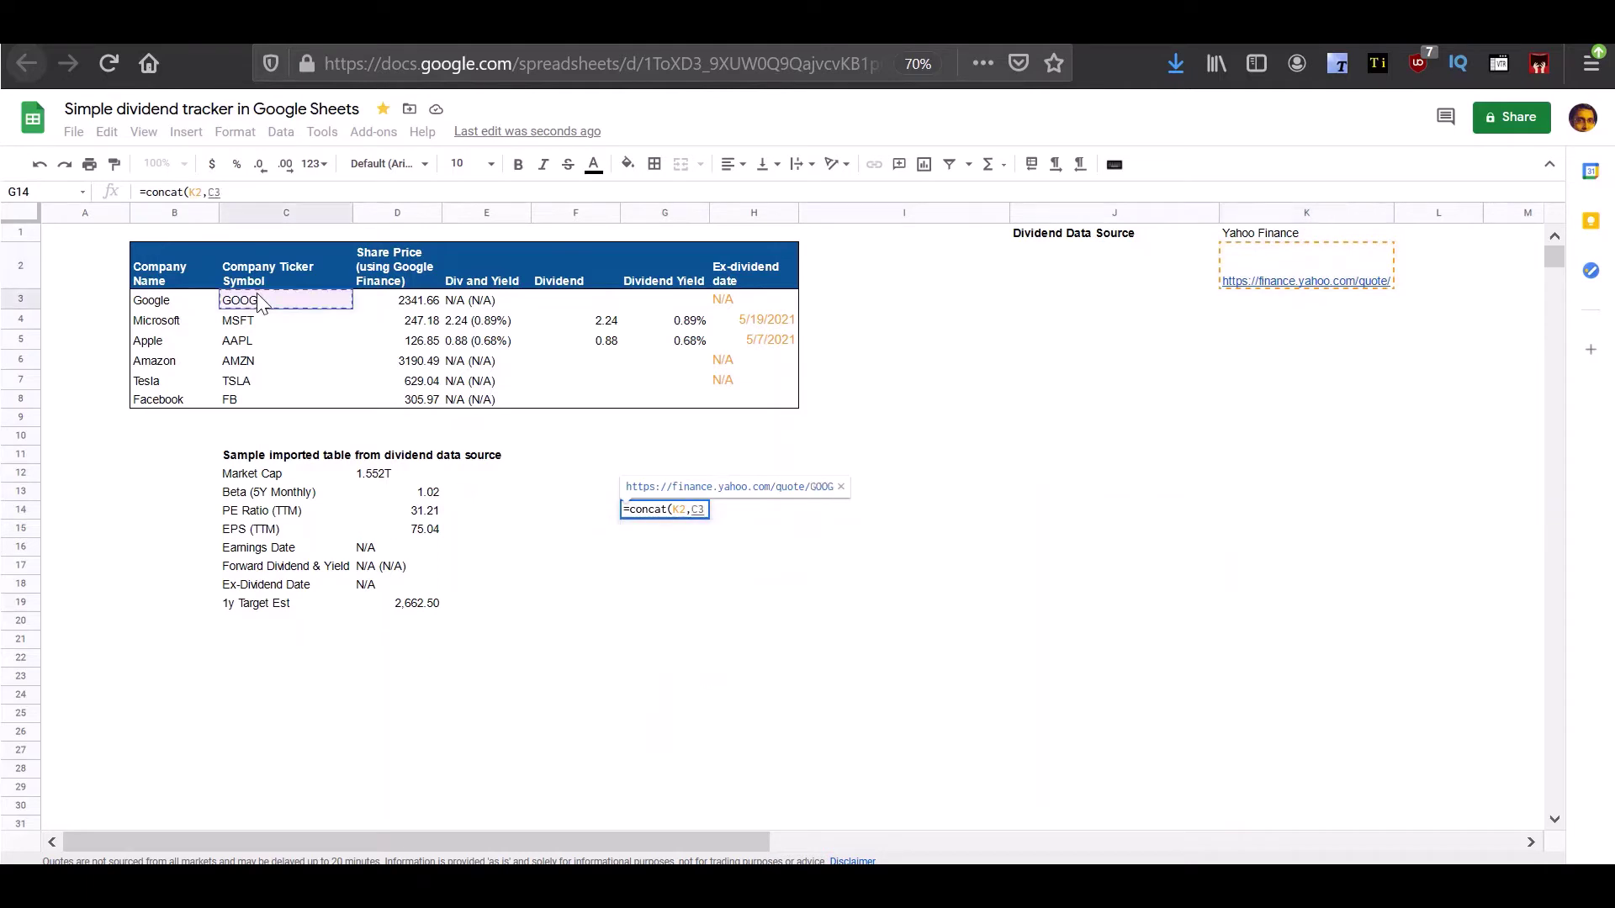
pyautogui.press('Return')
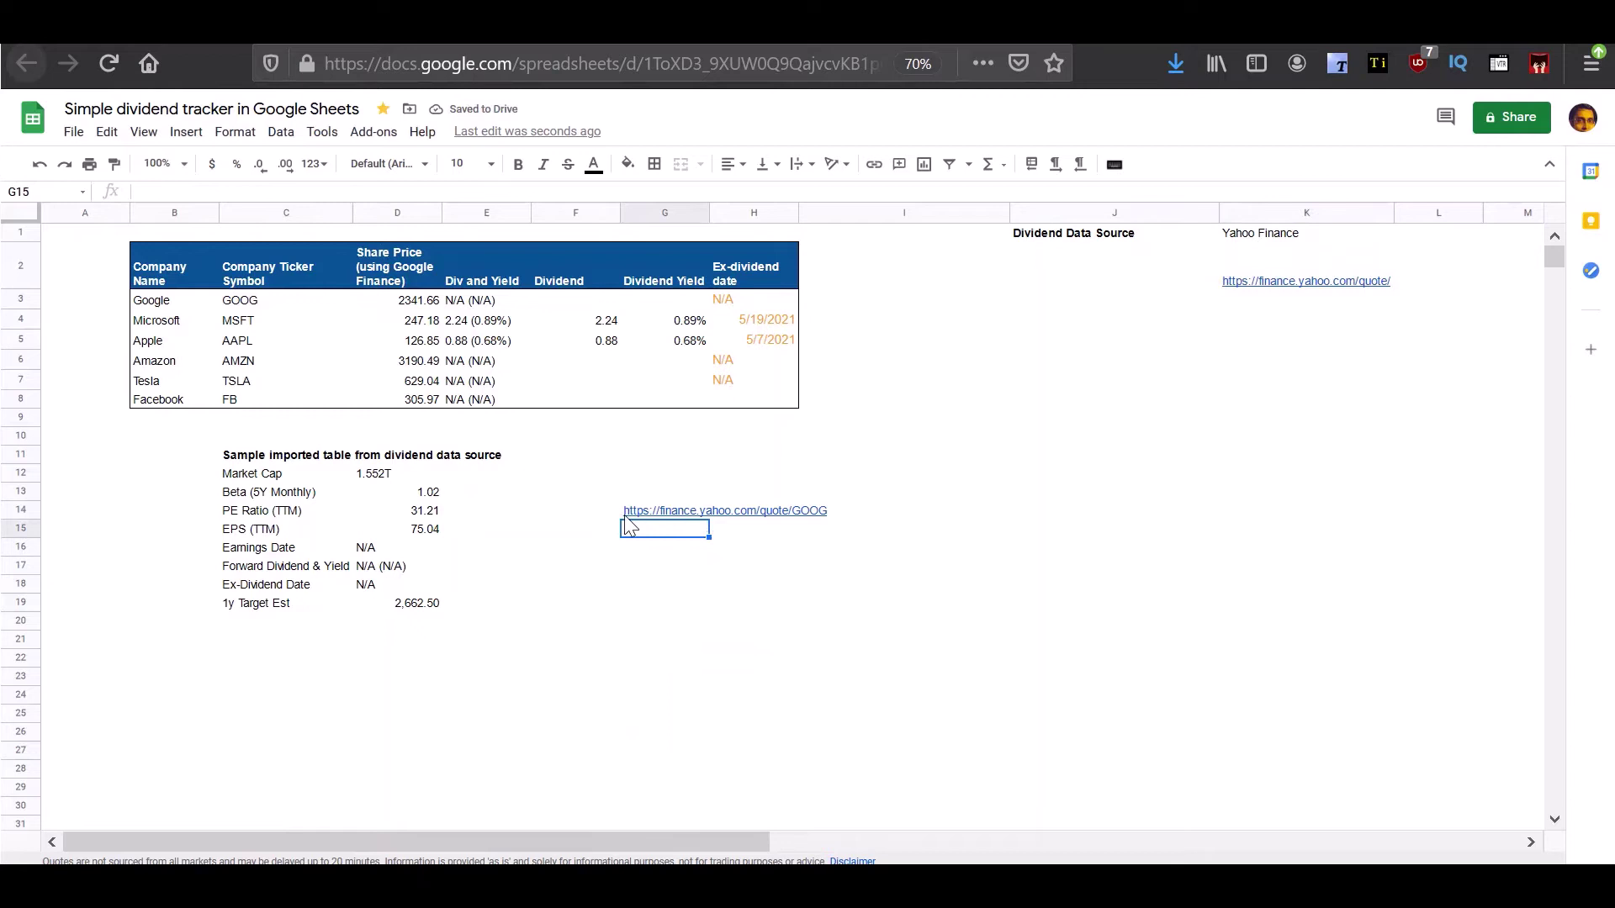
pyautogui.moveTo(631, 514)
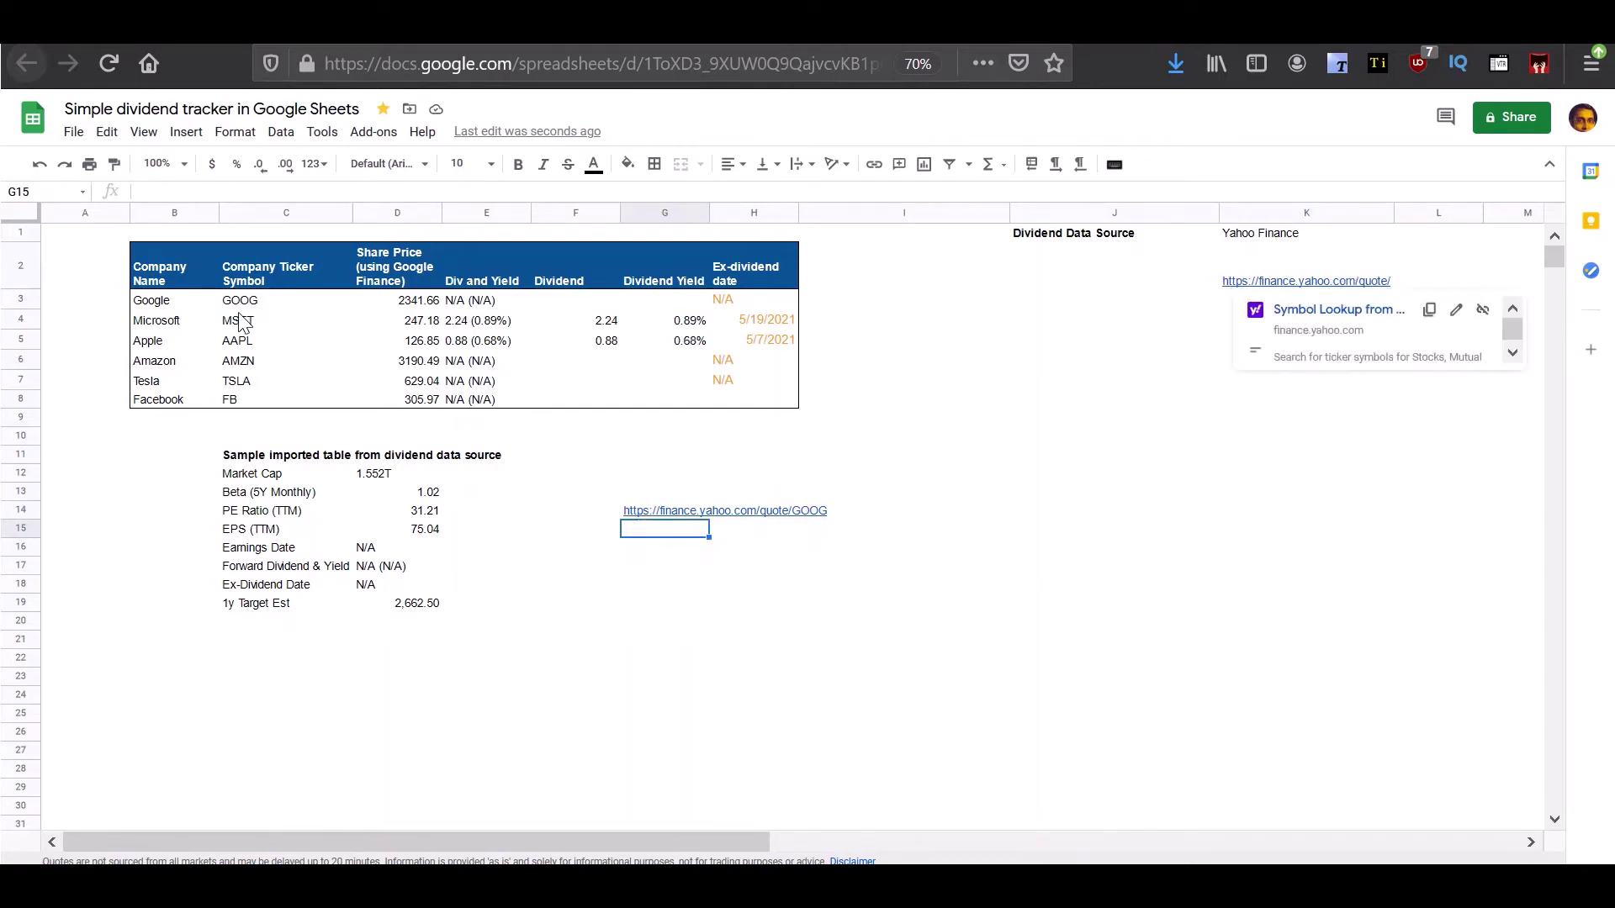
pyautogui.press('Up')
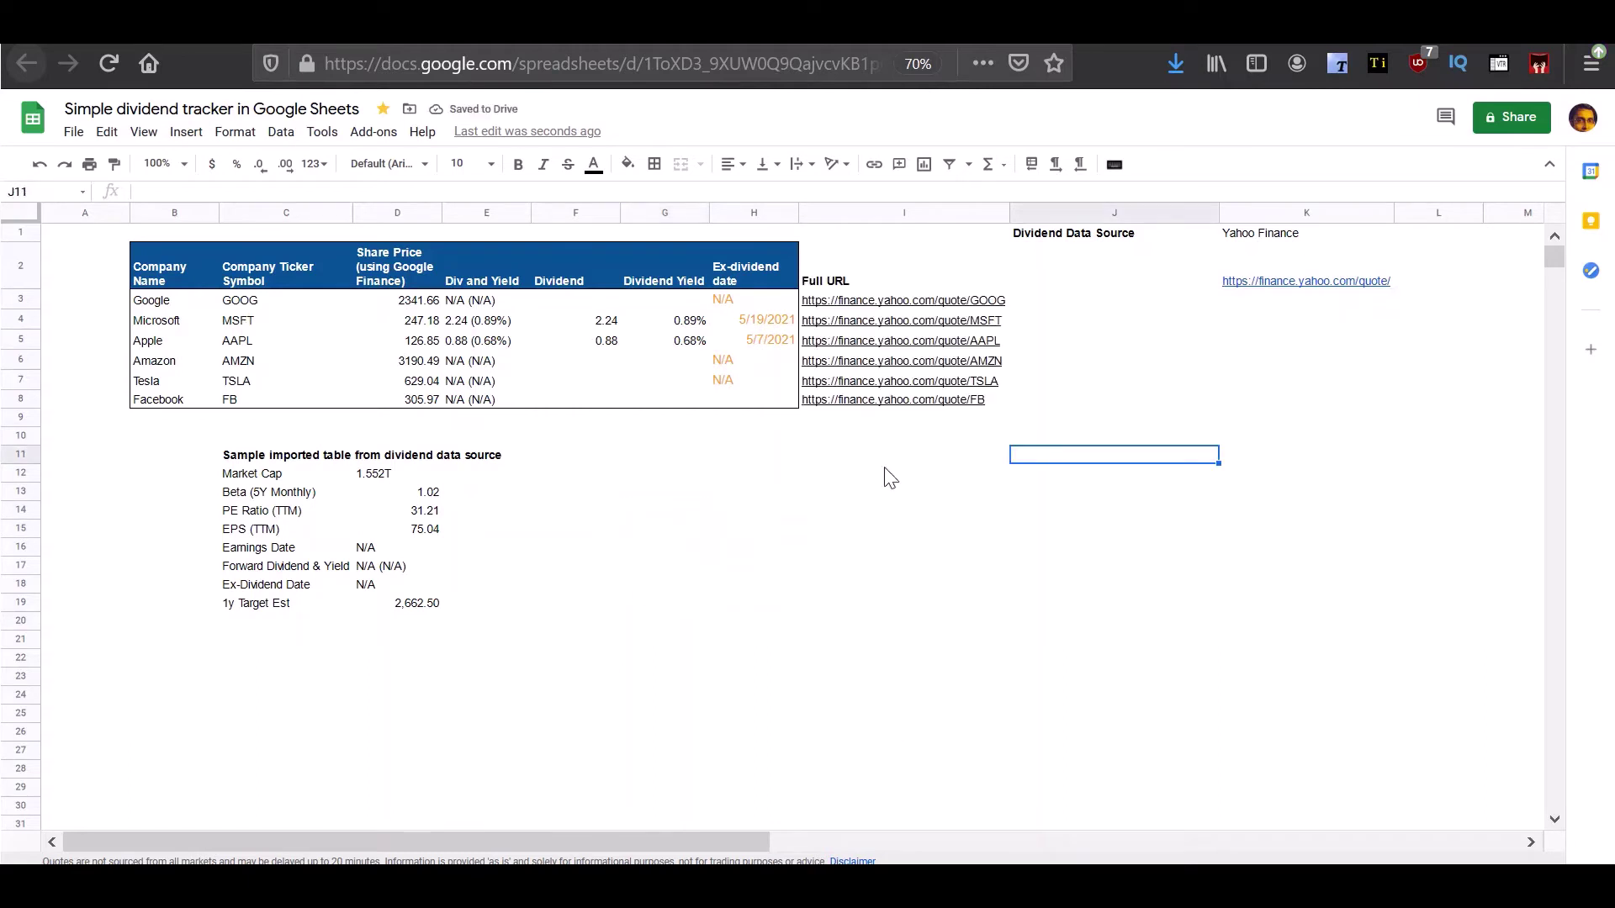
pyautogui.click(883, 307)
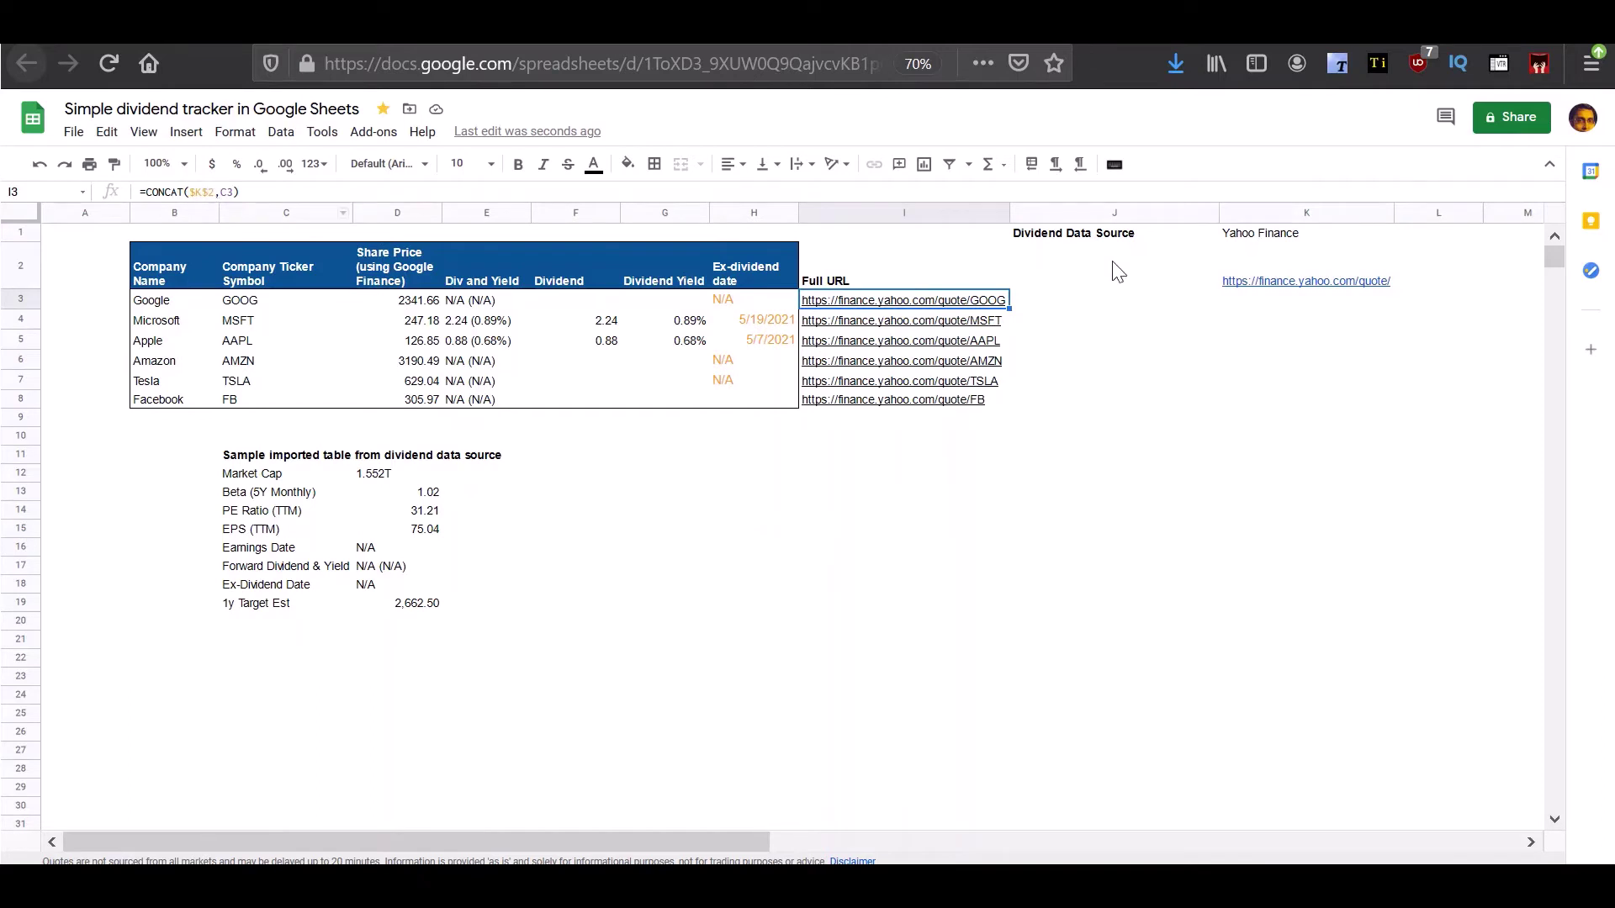
pyautogui.click(1245, 286)
pyautogui.click(983, 305)
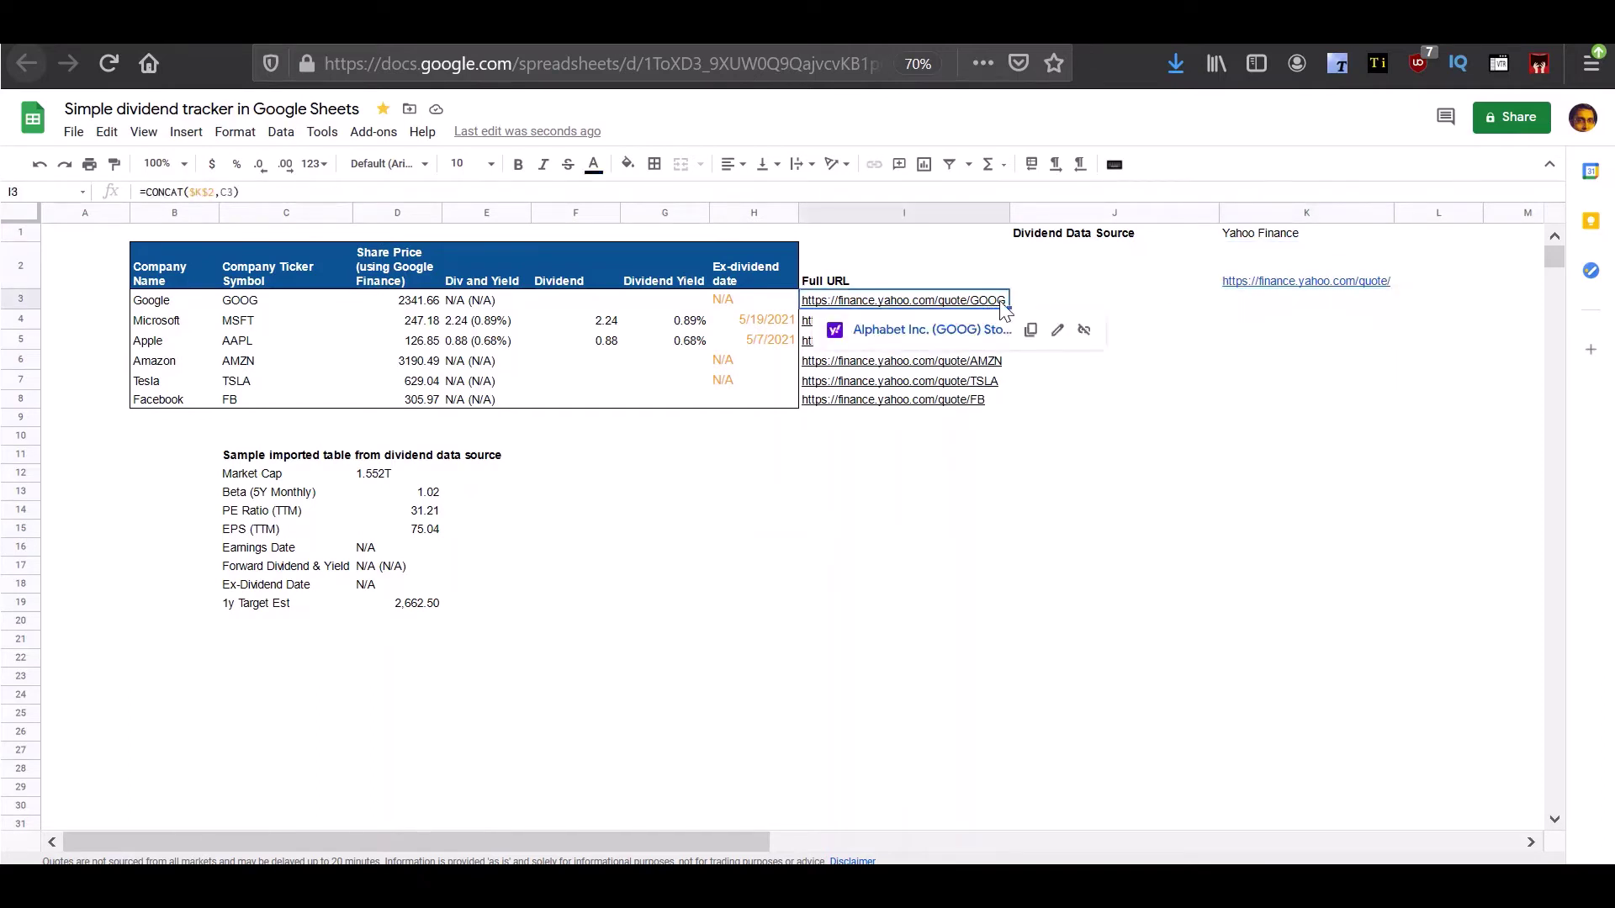
pyautogui.moveTo(1009, 310); pyautogui.dragTo(1002, 397)
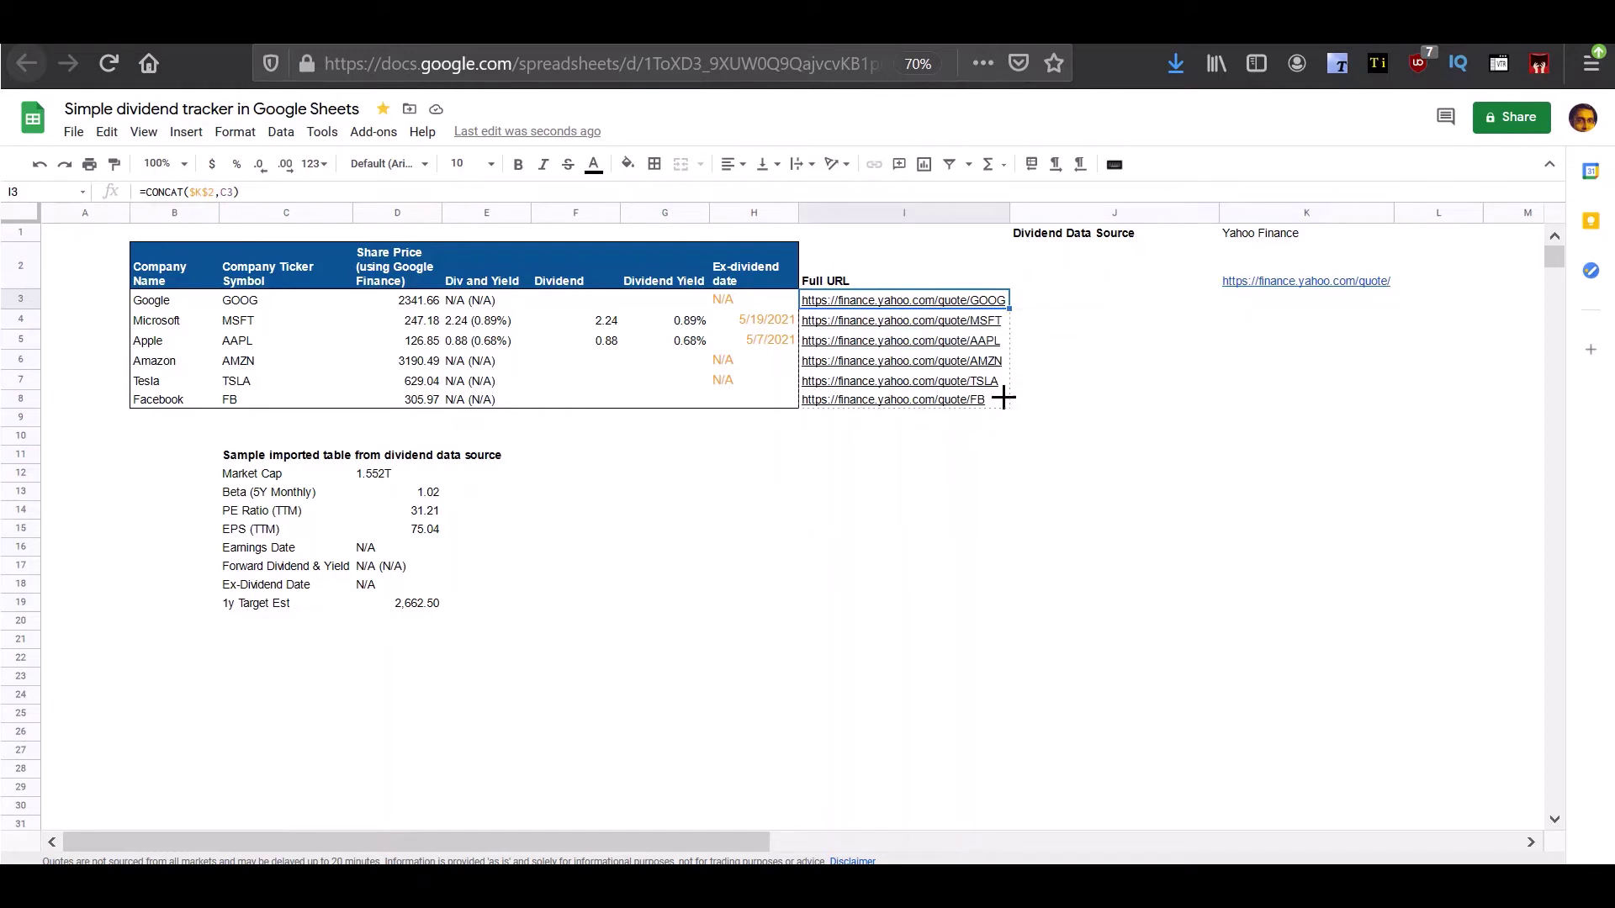
pyautogui.click(1295, 287)
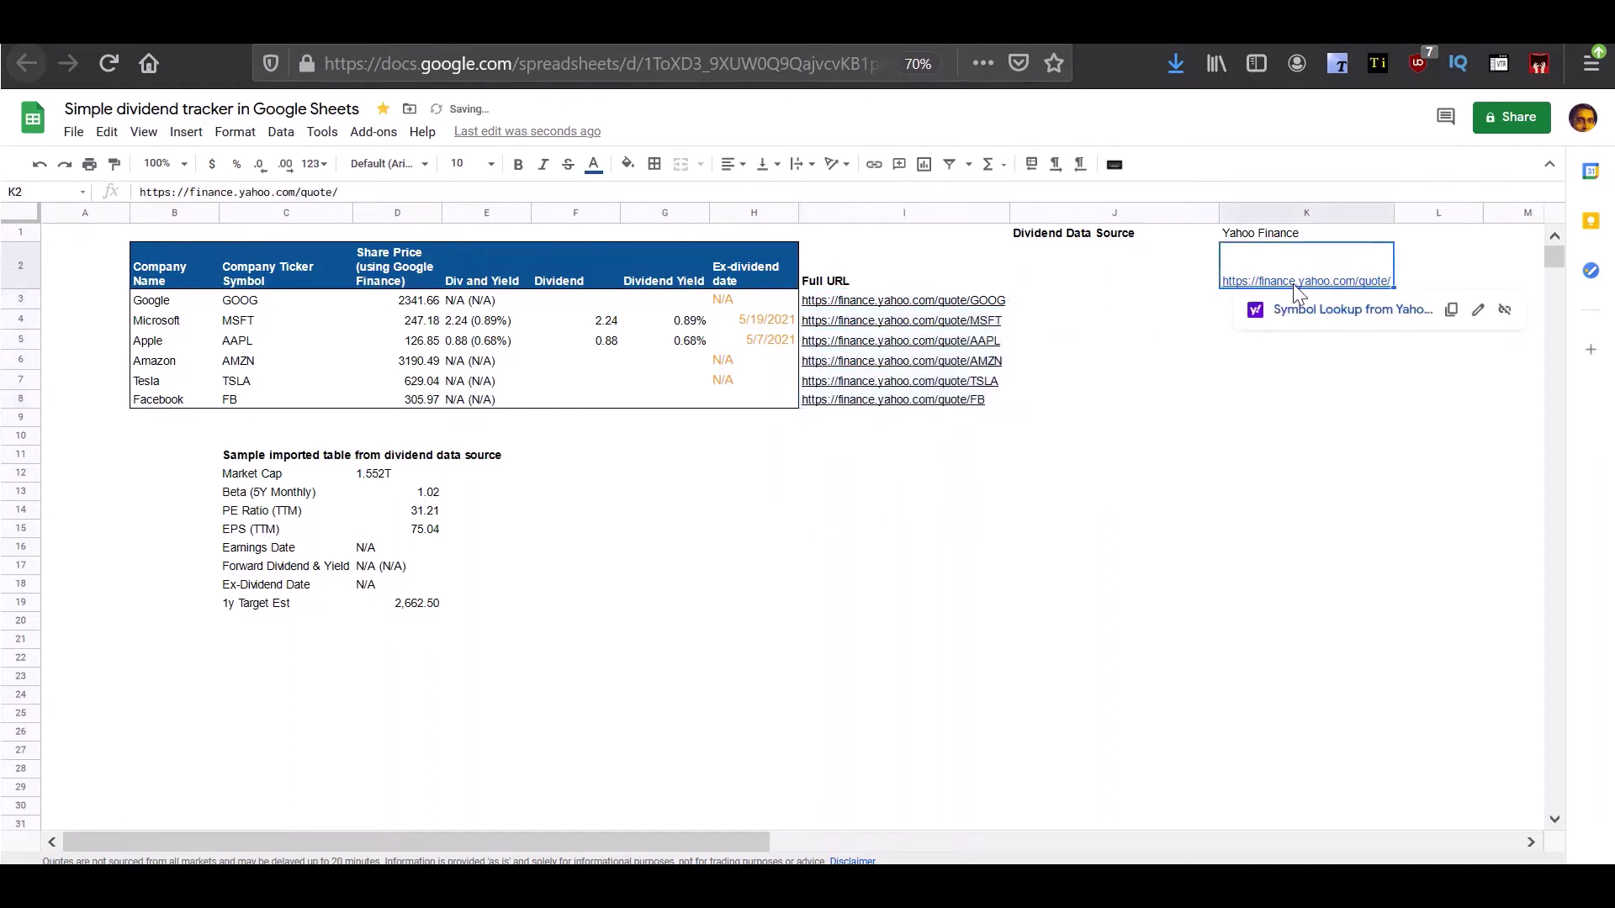
pyautogui.click(1103, 323)
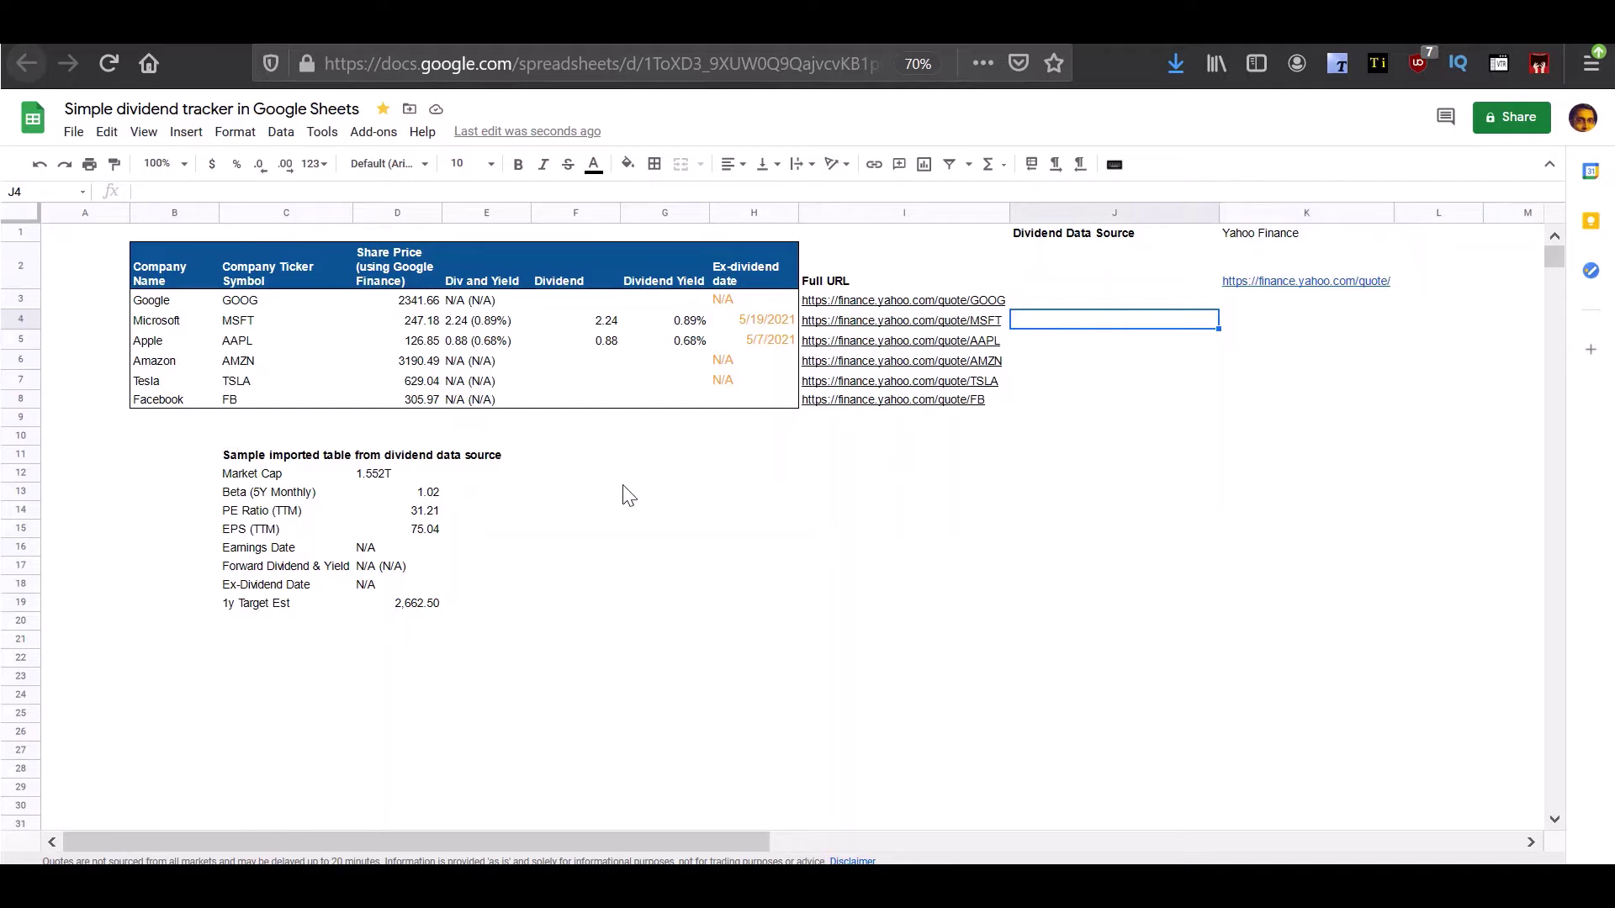
# - Begin an IMPORTHTML formula in G12 using I3's GOOG URL, type table and index 2
pyautogui.click(669, 476)
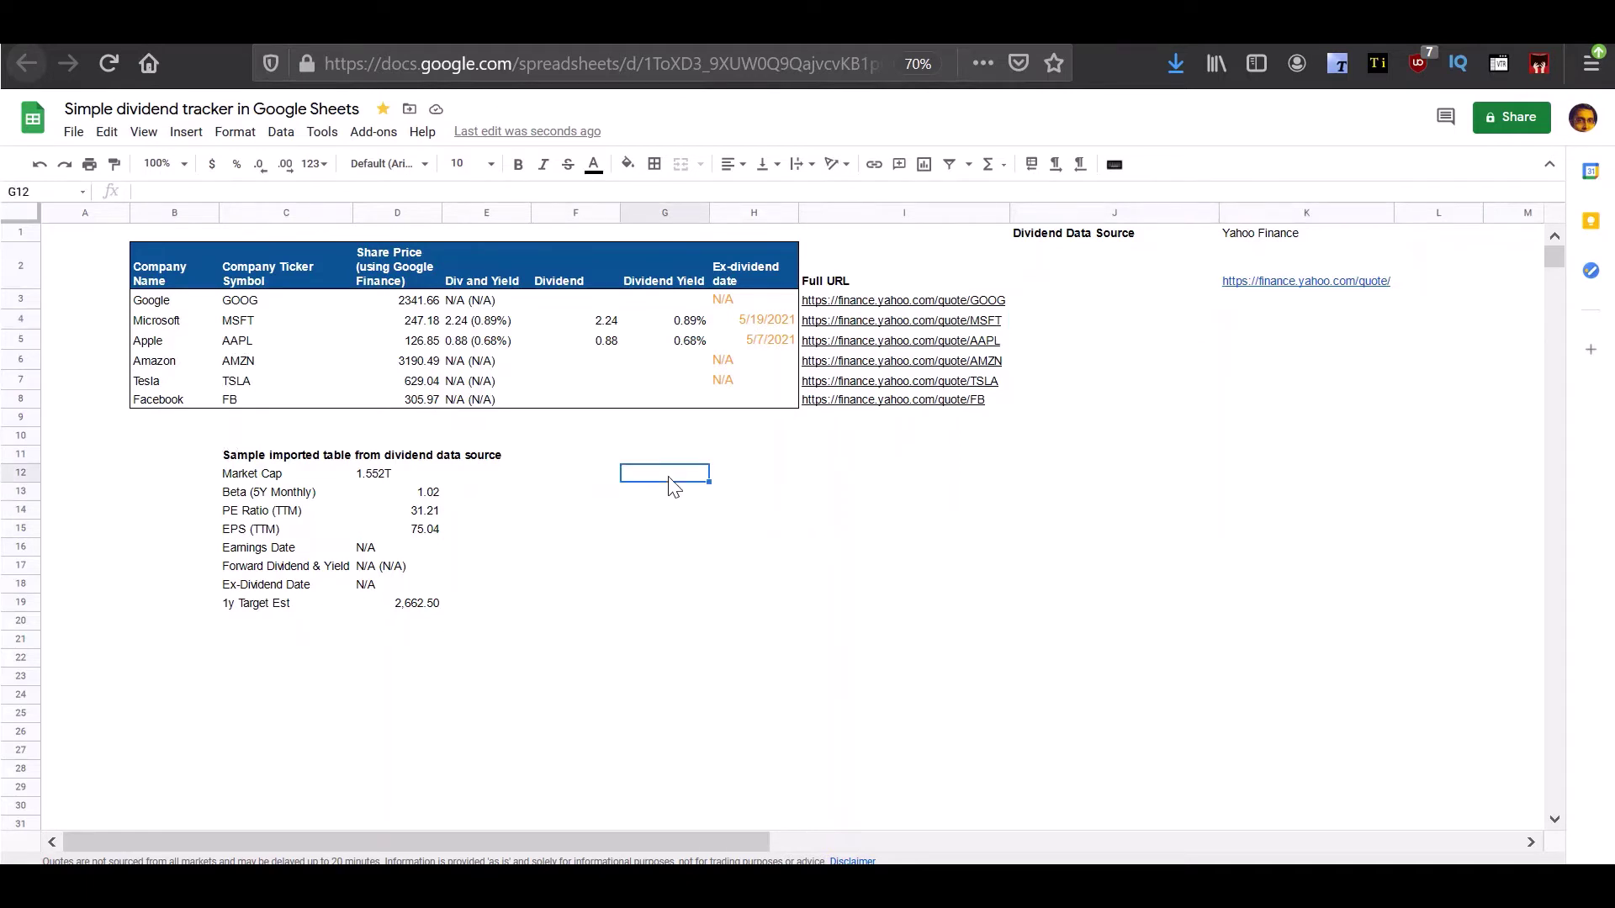
pyautogui.write('=importhtml(')
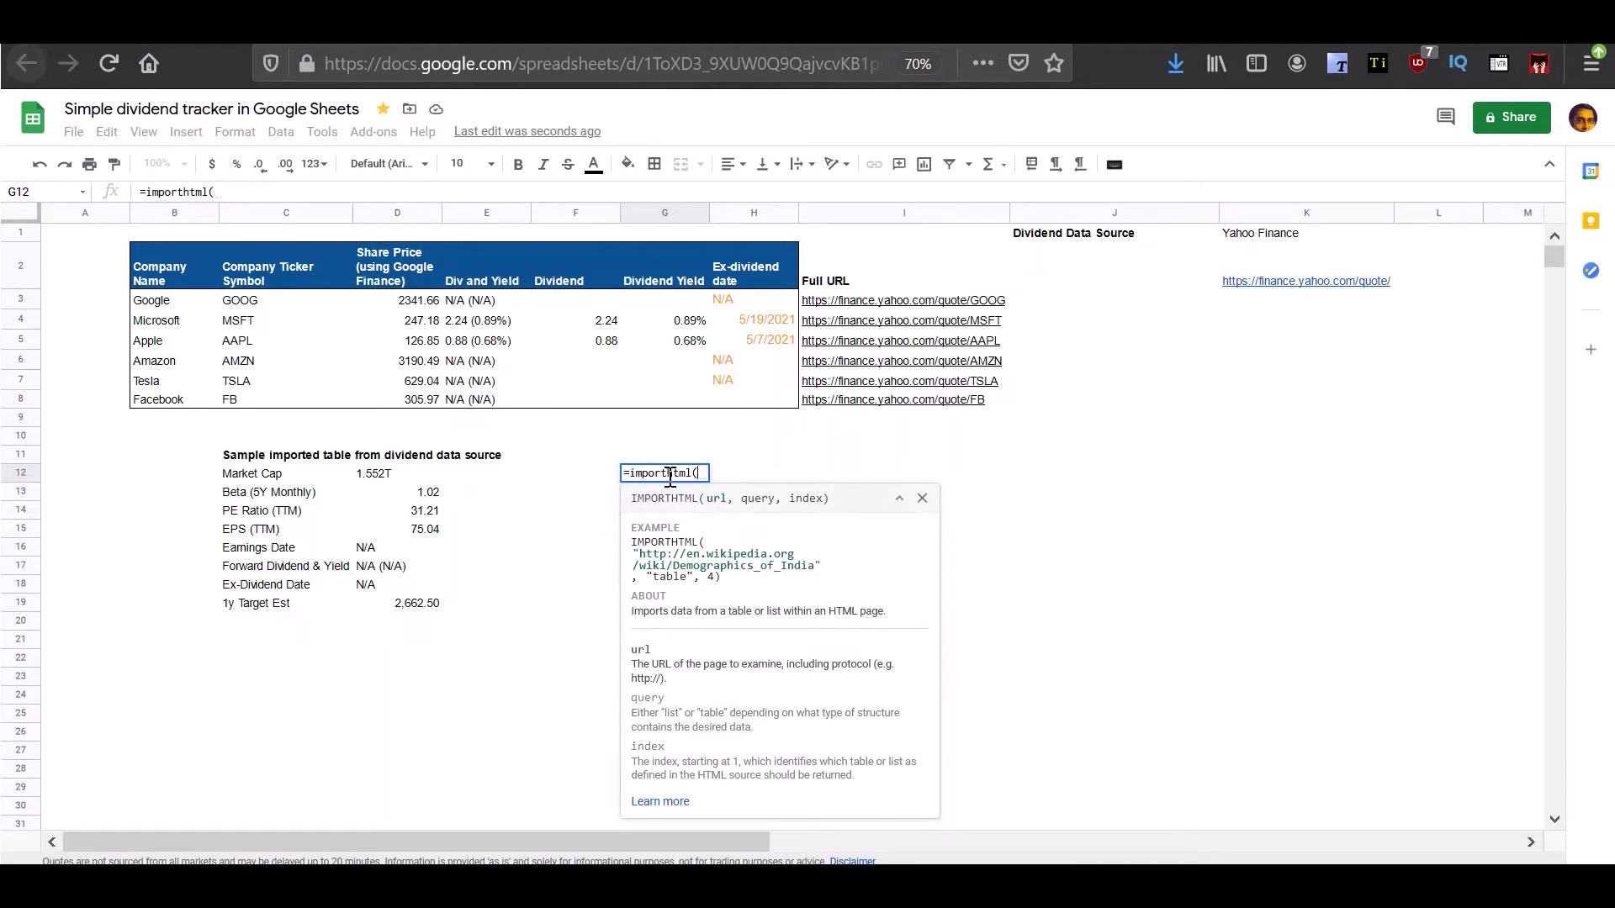
pyautogui.click(836, 309)
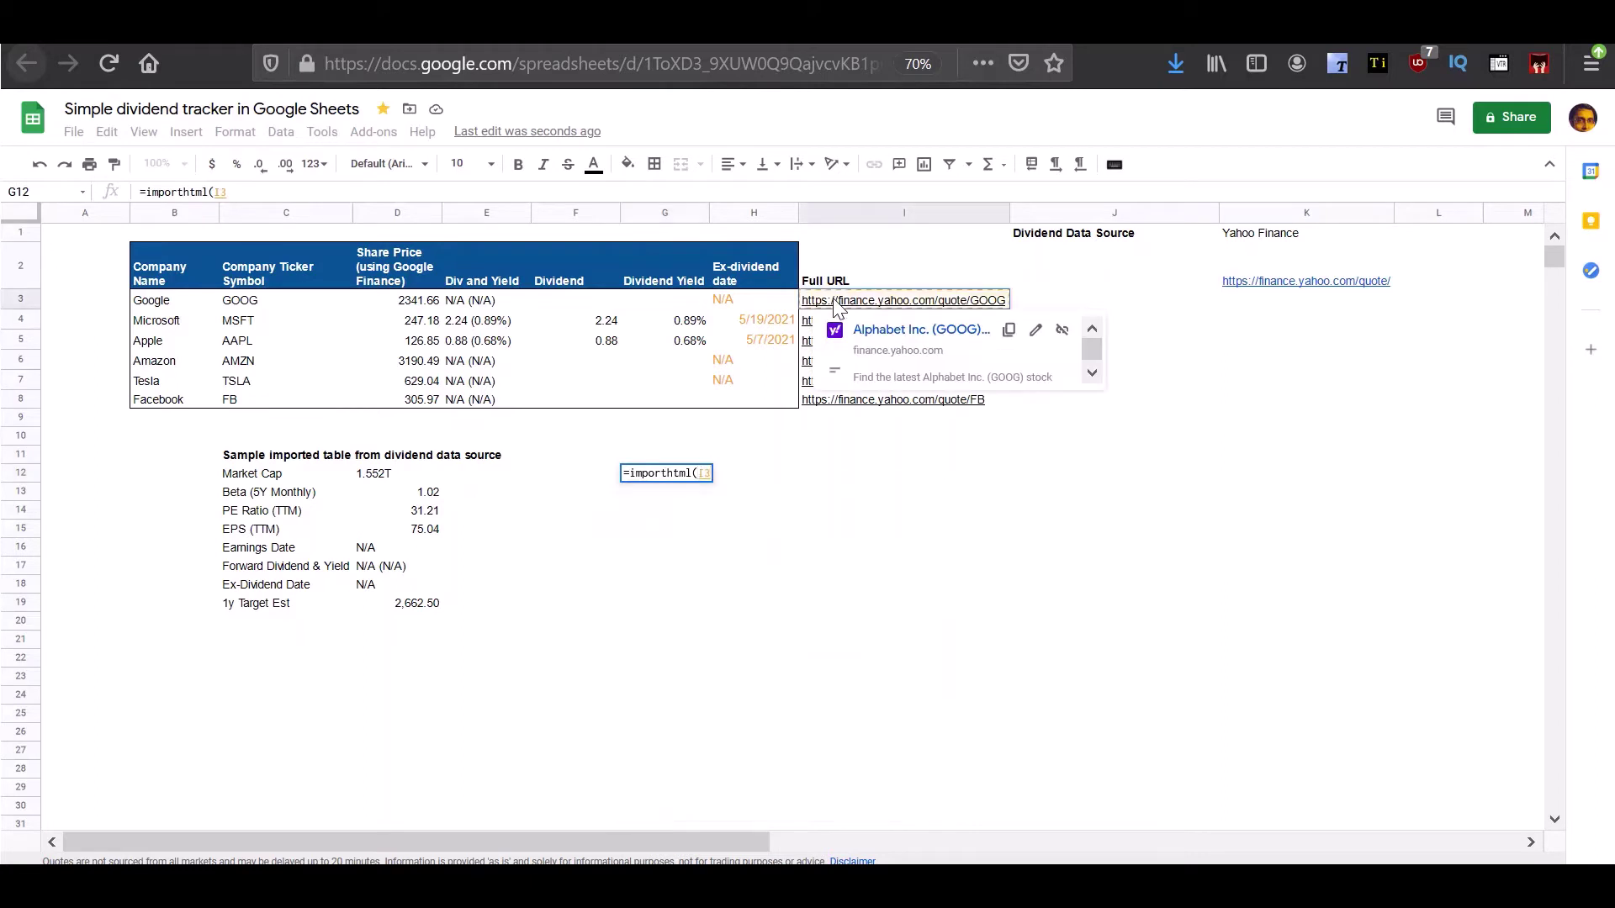
pyautogui.write(', ')
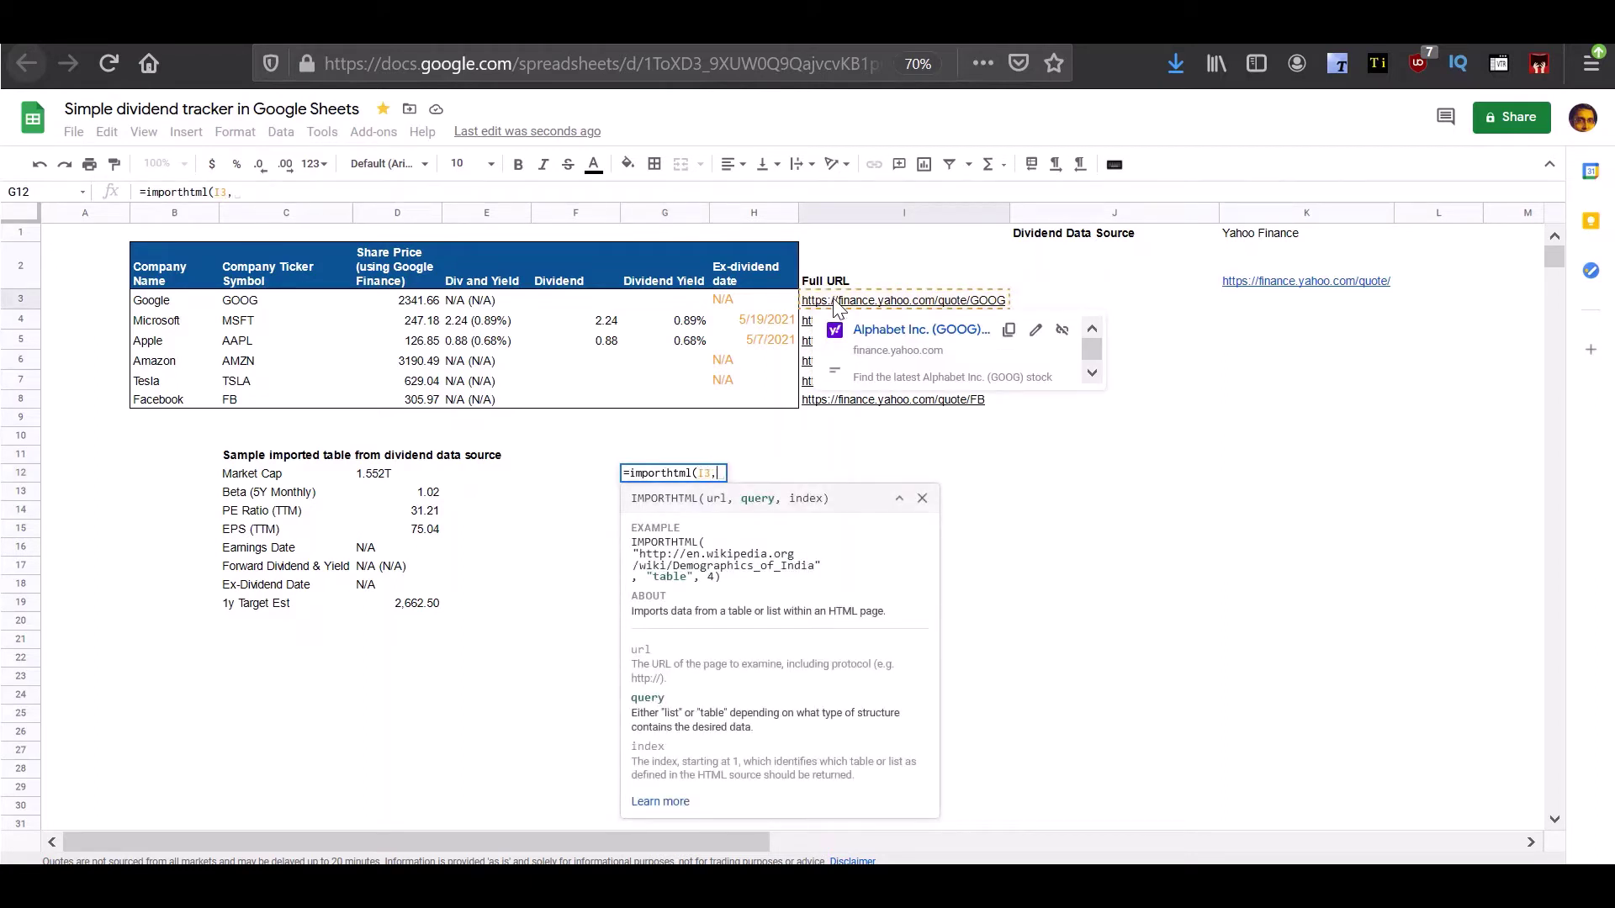
pyautogui.write('"')
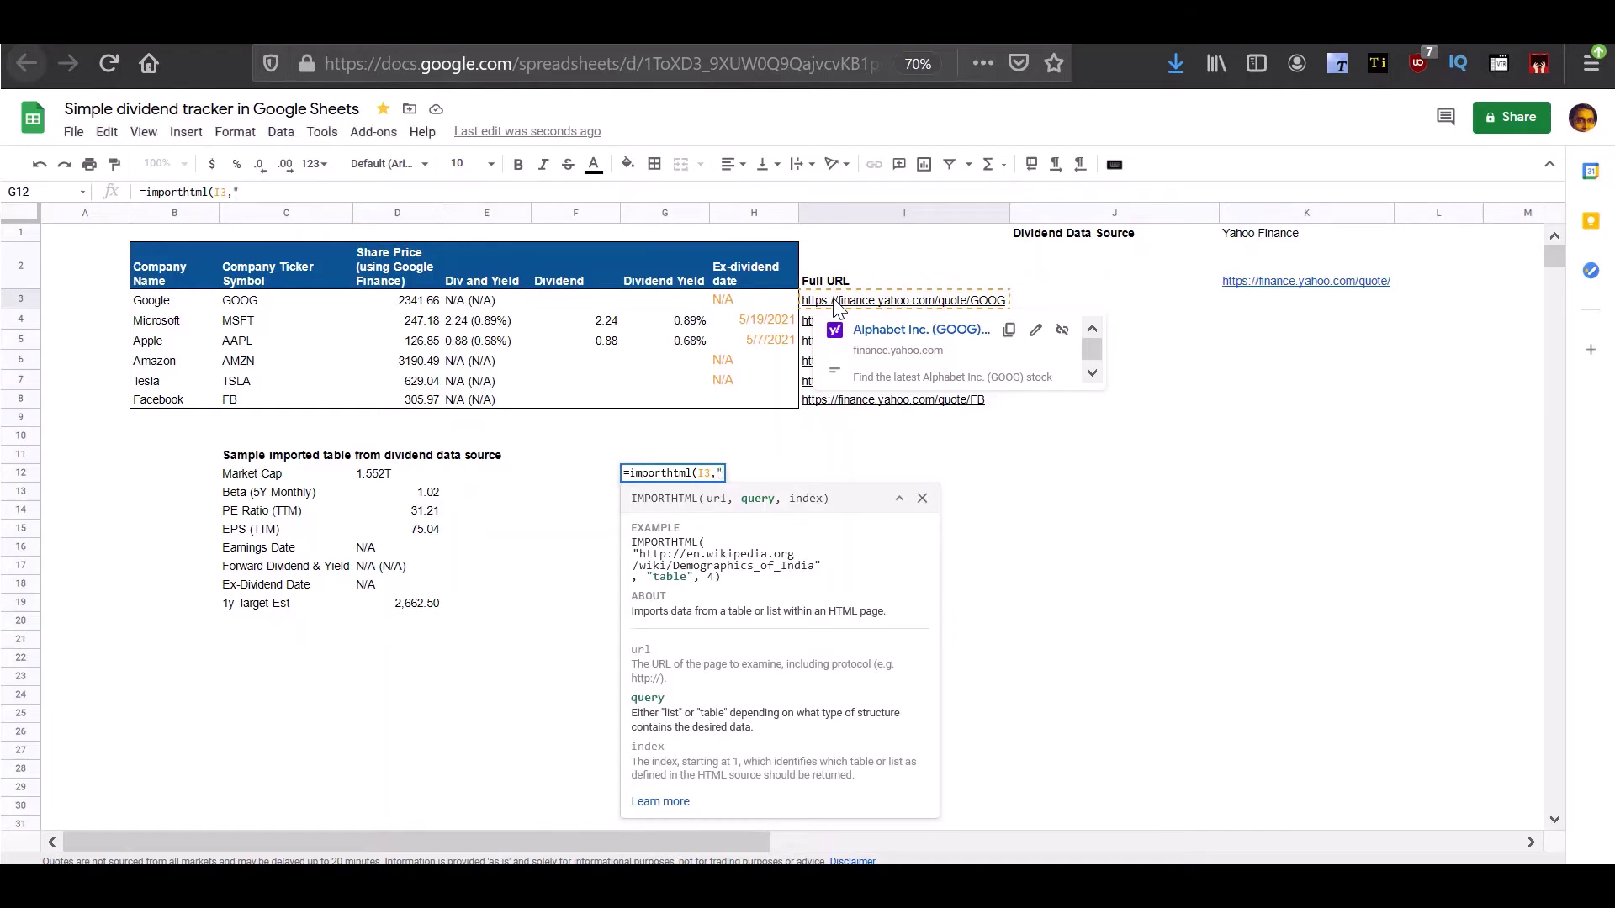
pyautogui.write('table')
pyautogui.write(', ')
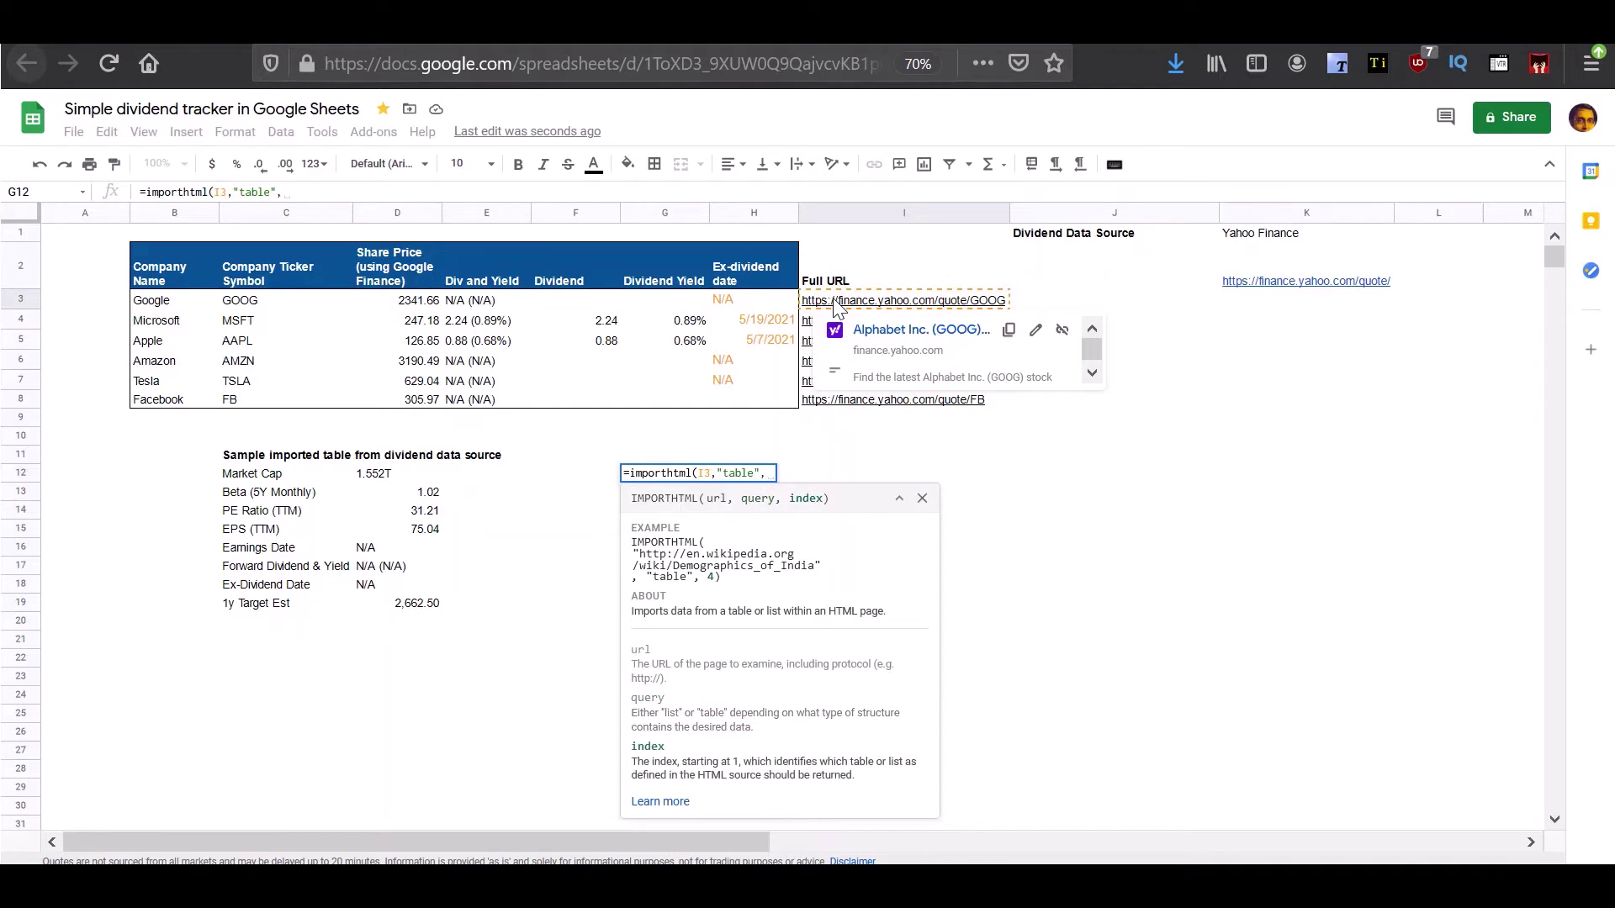
pyautogui.write('2)')
pyautogui.press('Return')
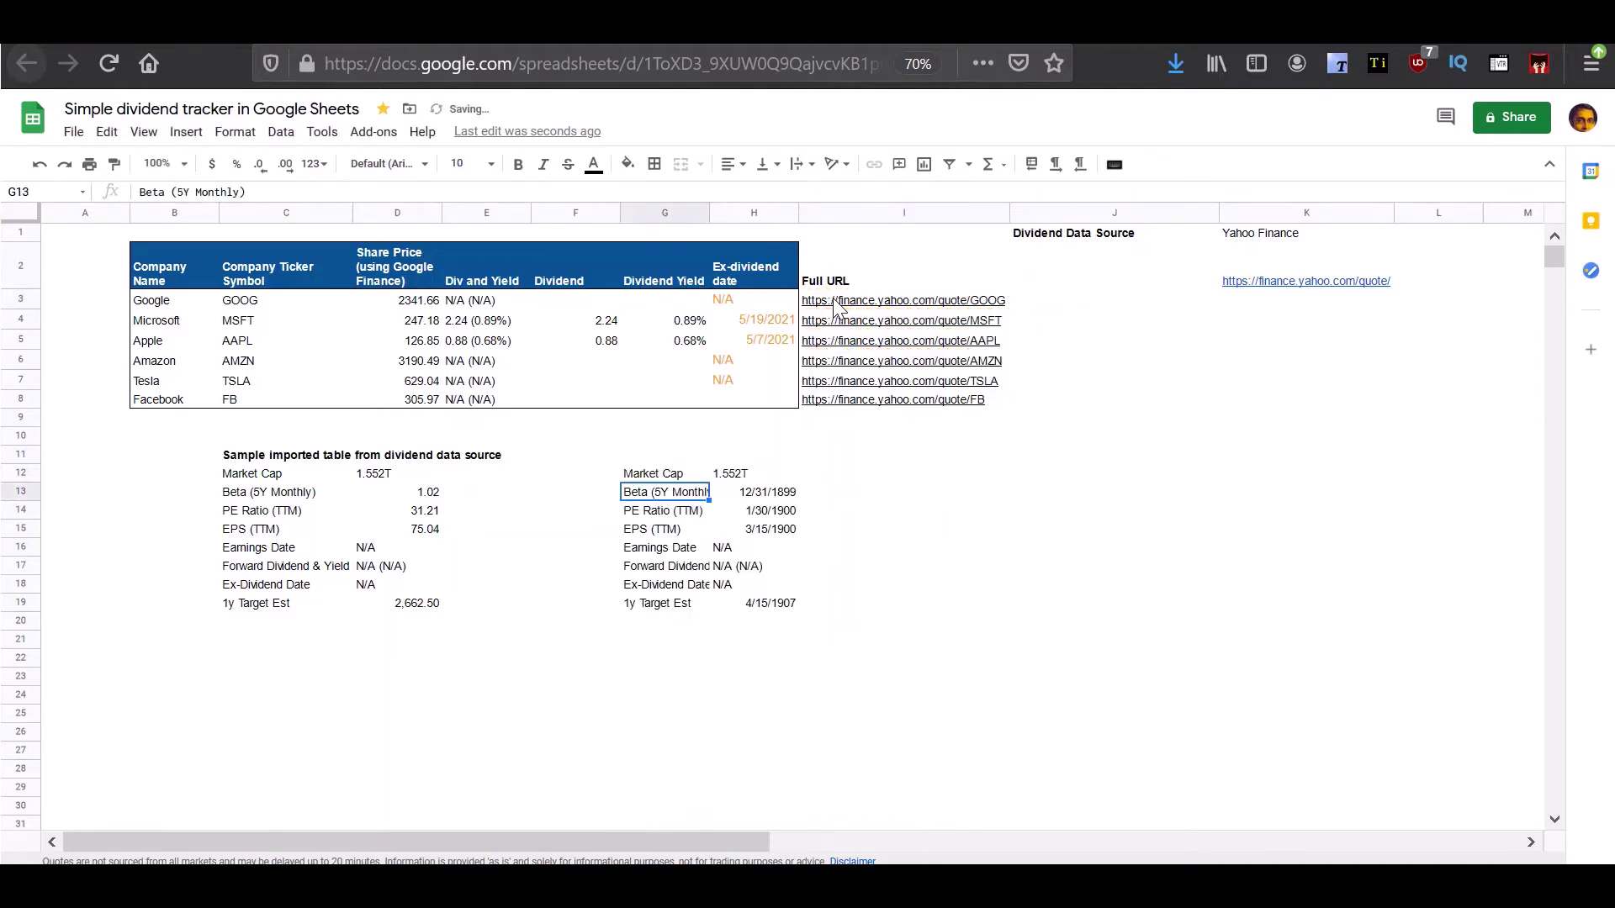
pyautogui.moveTo(664, 477); pyautogui.dragTo(772, 605)
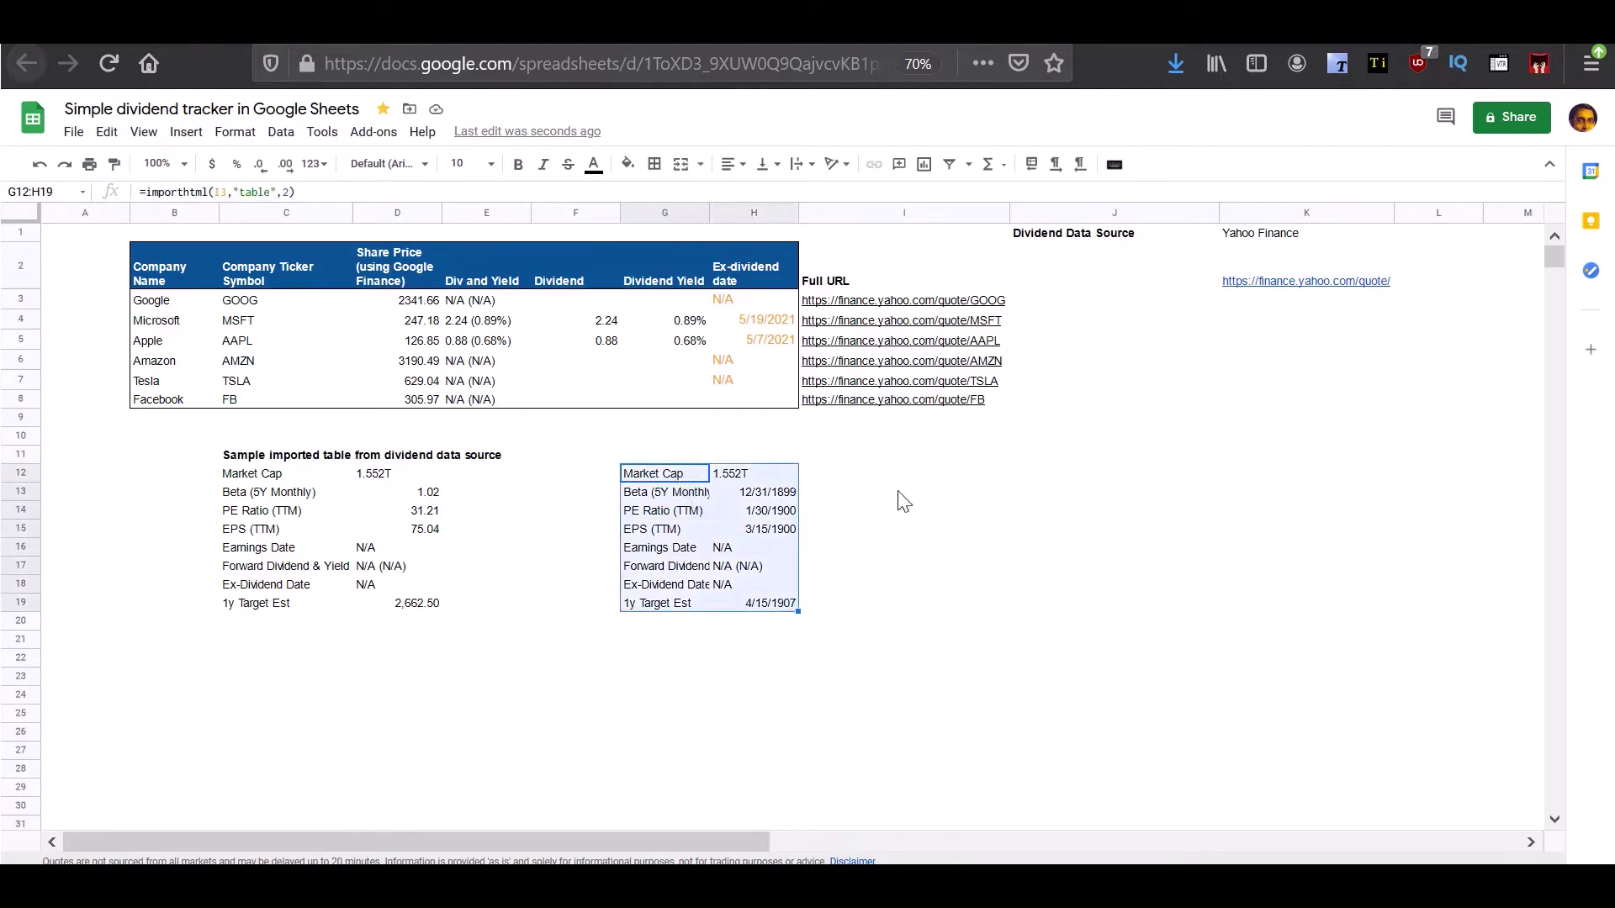
pyautogui.click(918, 480)
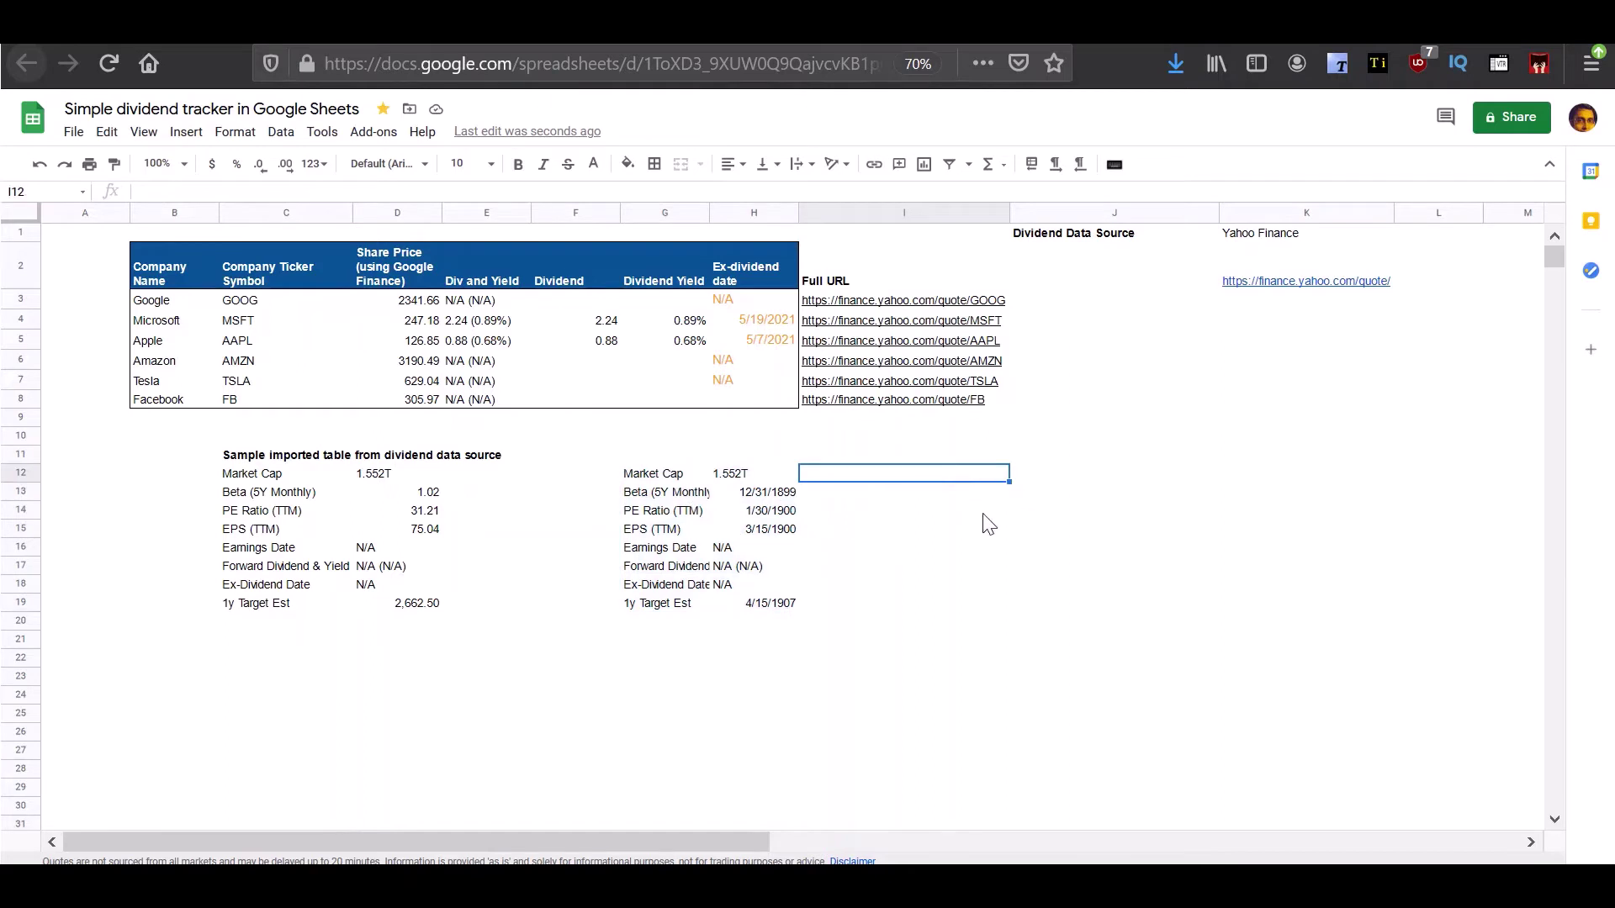
pyautogui.moveTo(657, 479); pyautogui.dragTo(664, 580)
pyautogui.click(662, 570)
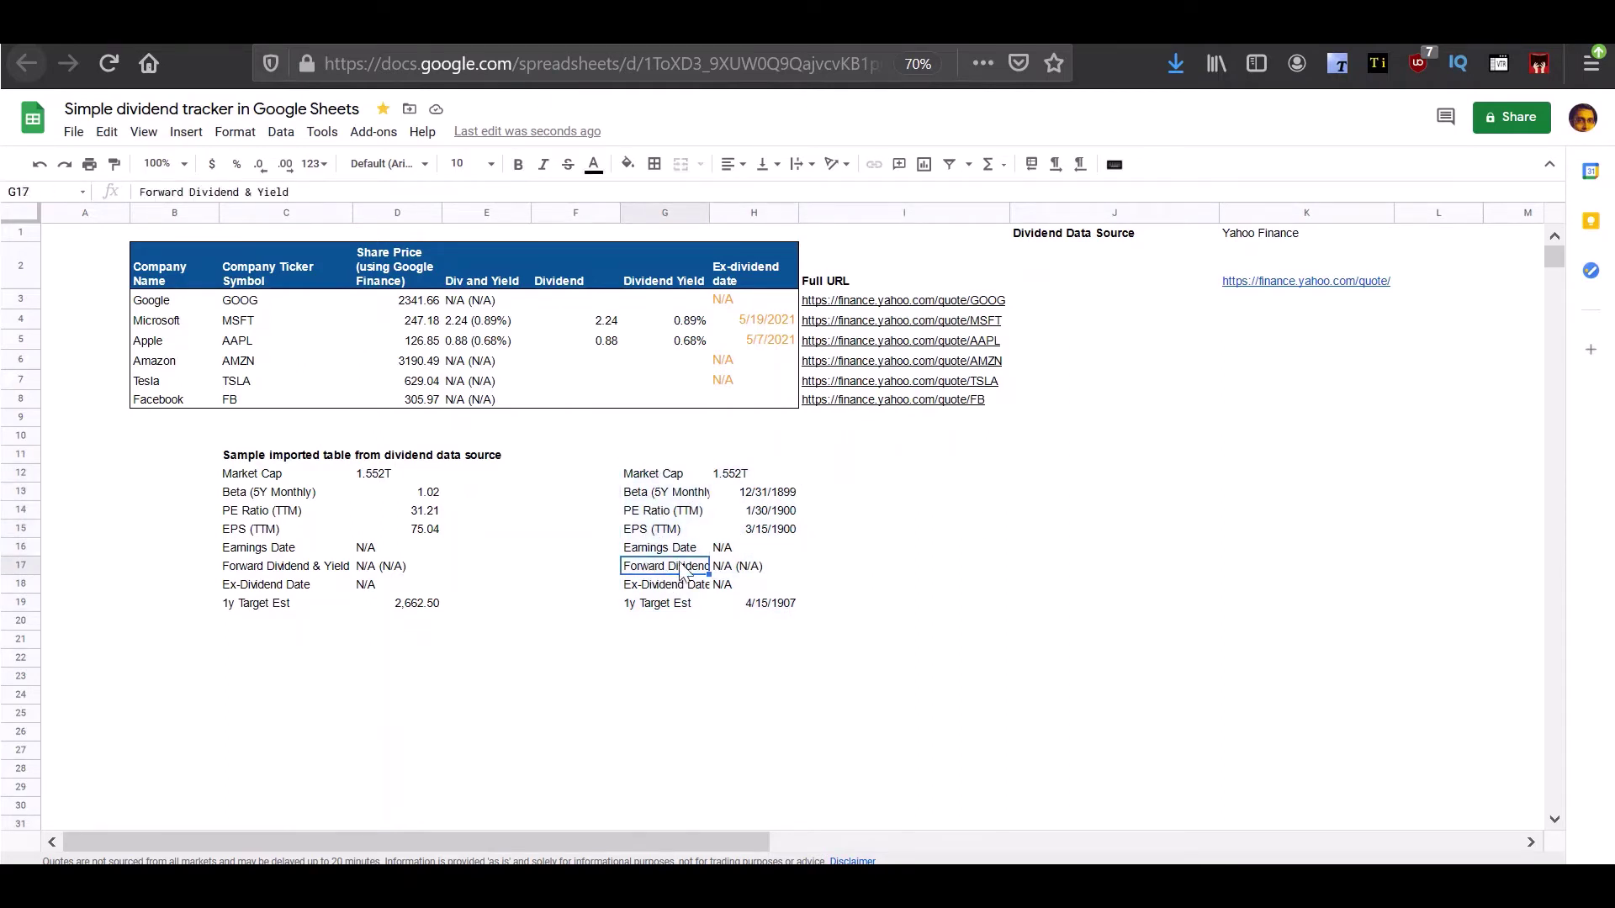
pyautogui.click(662, 556)
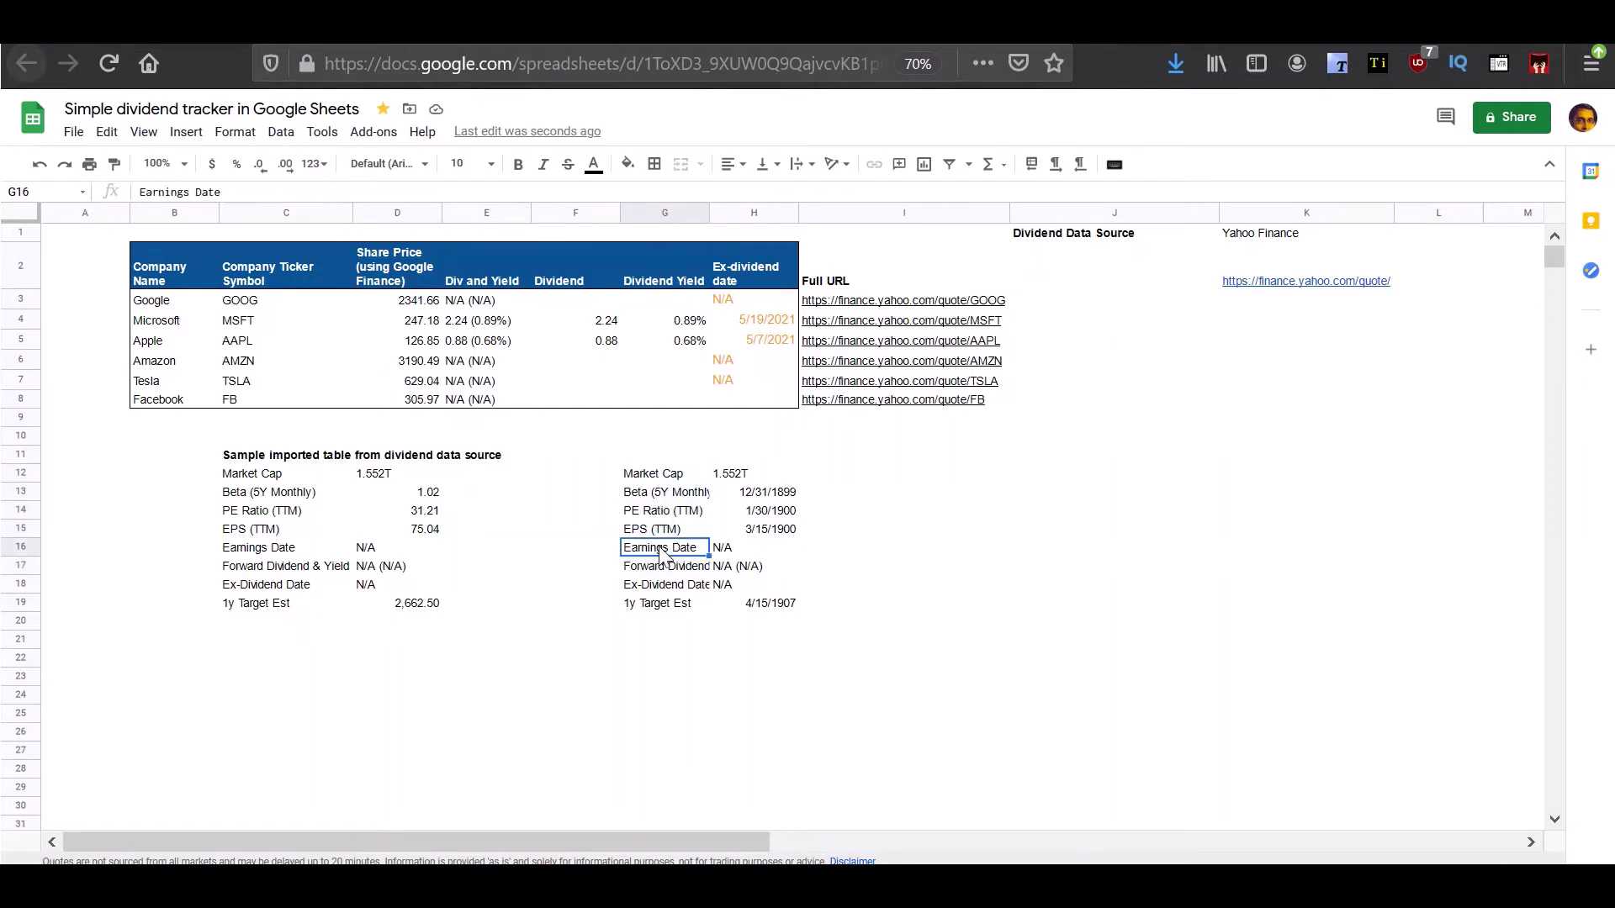
pyautogui.click(665, 570)
pyautogui.click(725, 552)
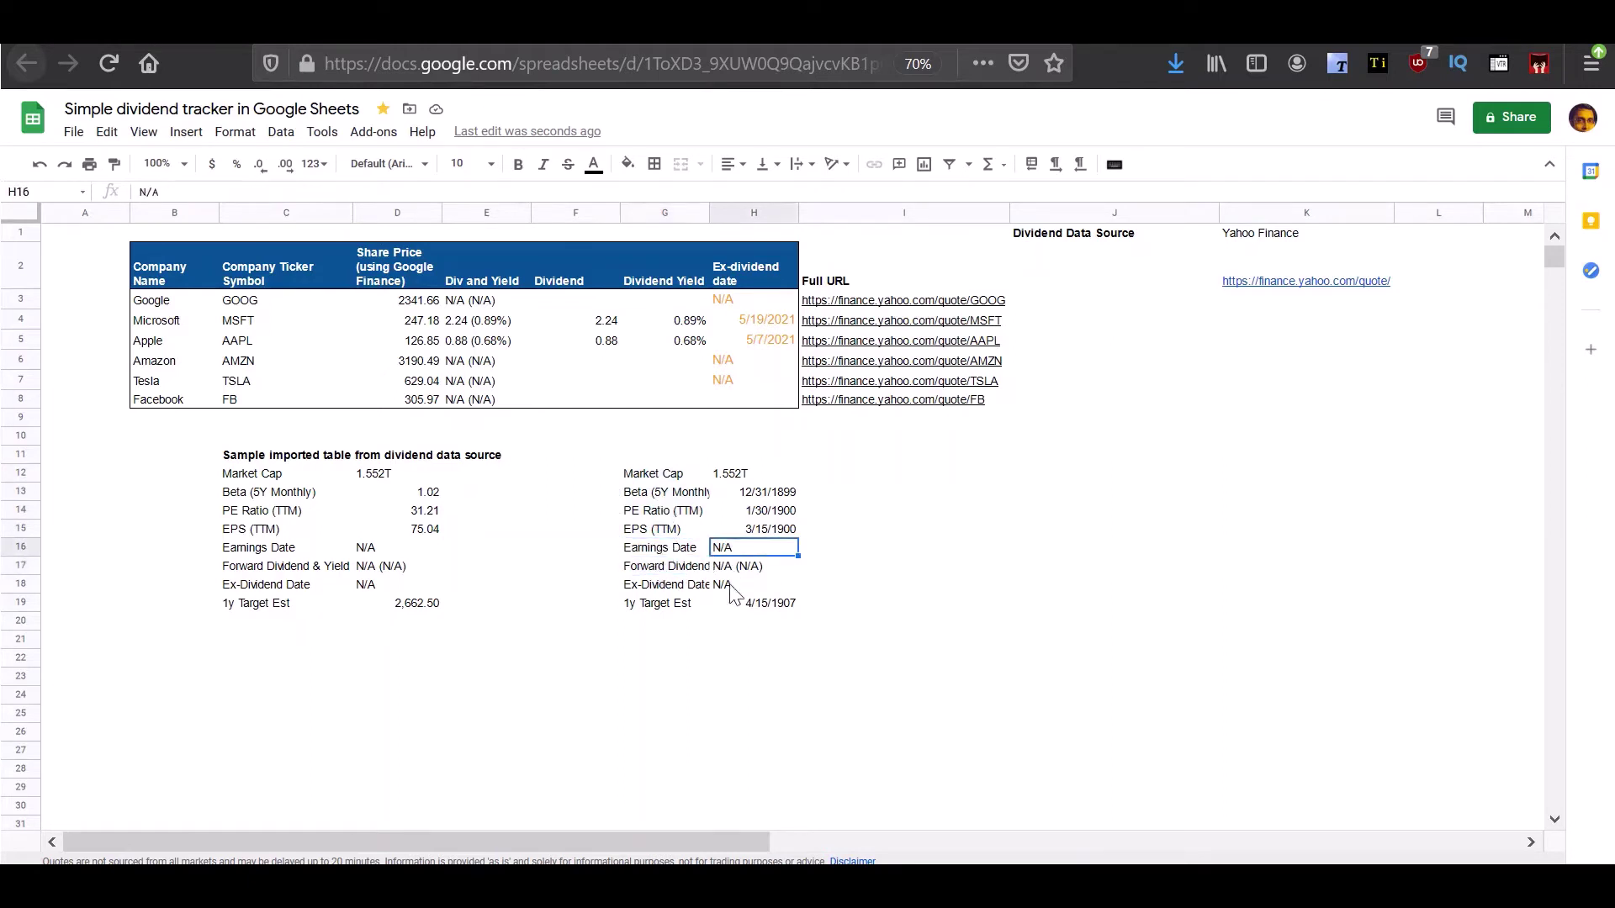
pyautogui.click(735, 572)
pyautogui.click(1018, 529)
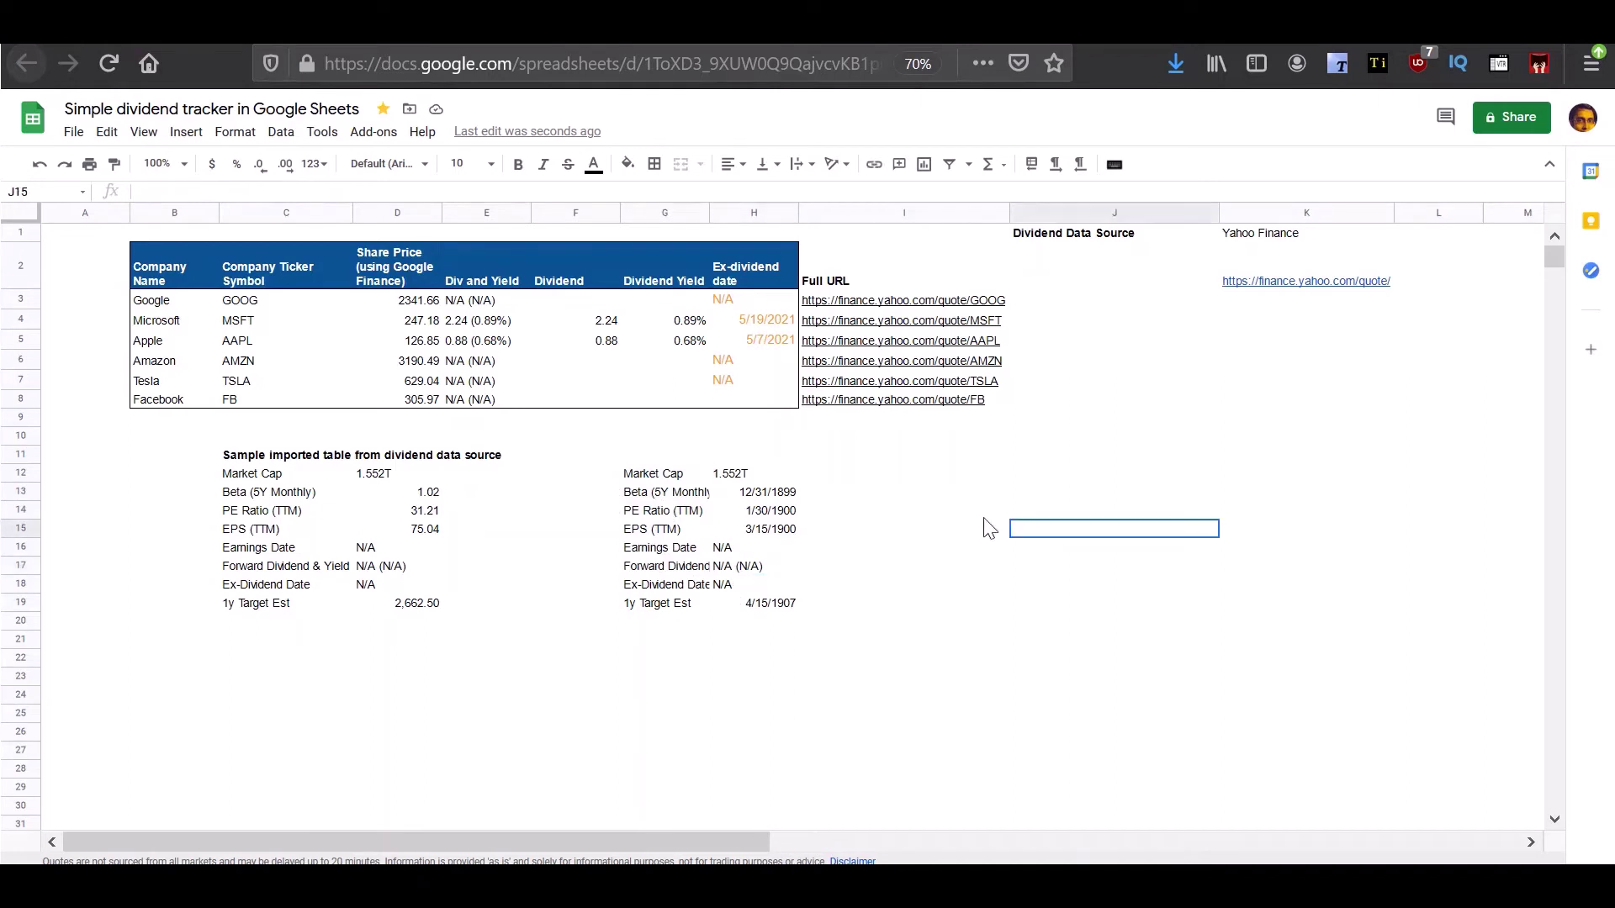
pyautogui.click(929, 495)
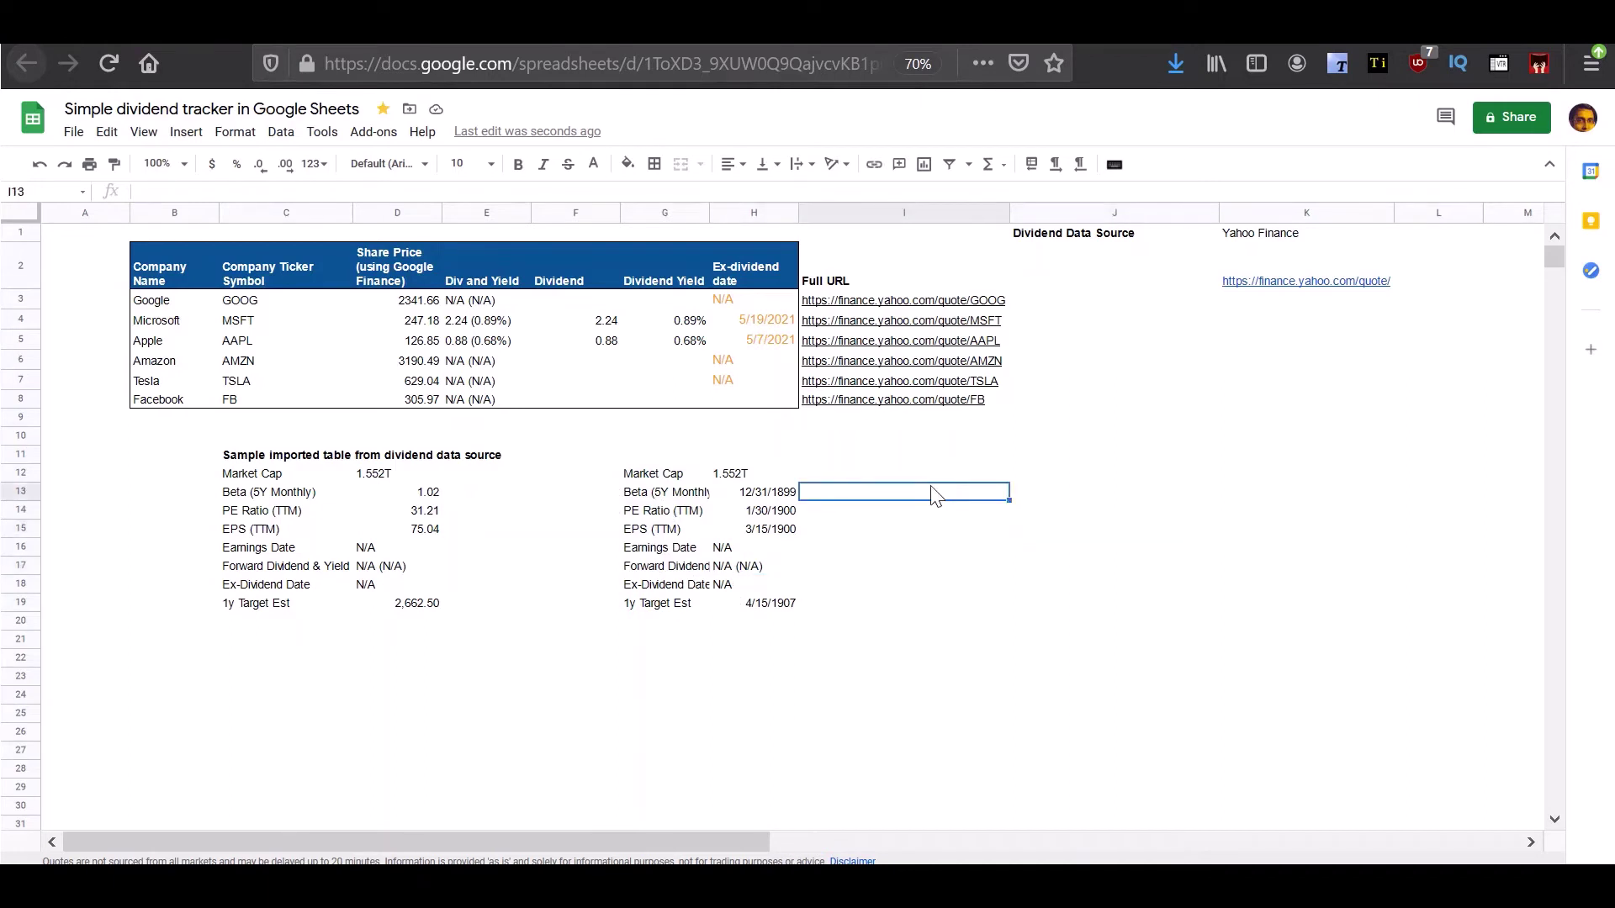
# - Enter =index(G12:H19,6,2) in J11, returning GOOG's forward dividend N/A (N/A)
pyautogui.click(1038, 461)
pyautogui.write('=index(')
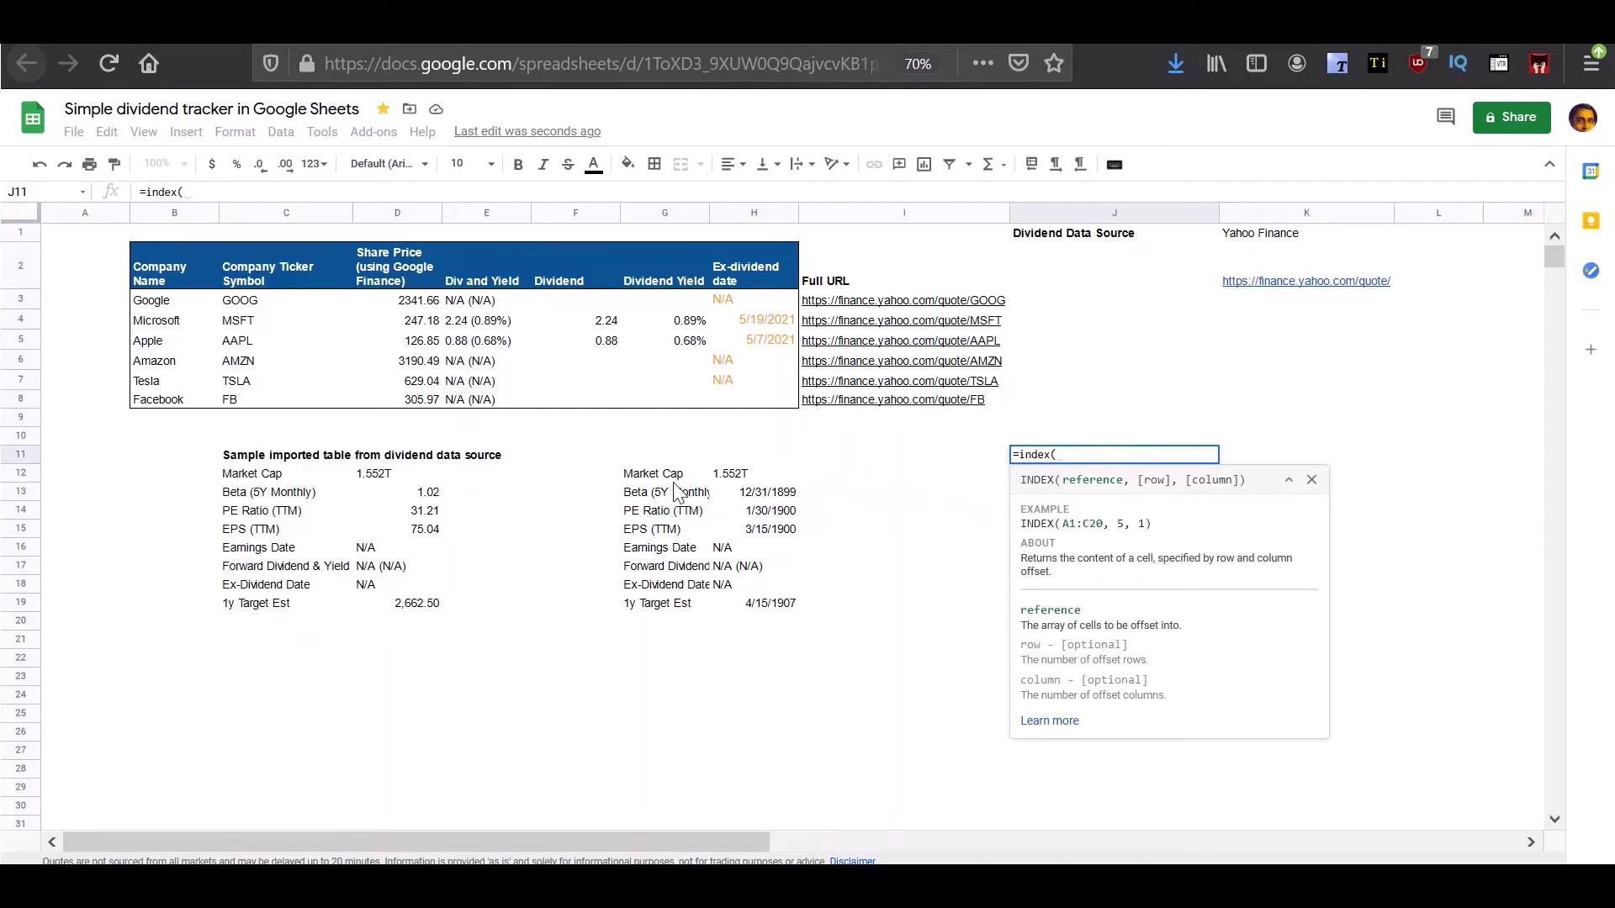
pyautogui.moveTo(673, 477); pyautogui.dragTo(780, 618)
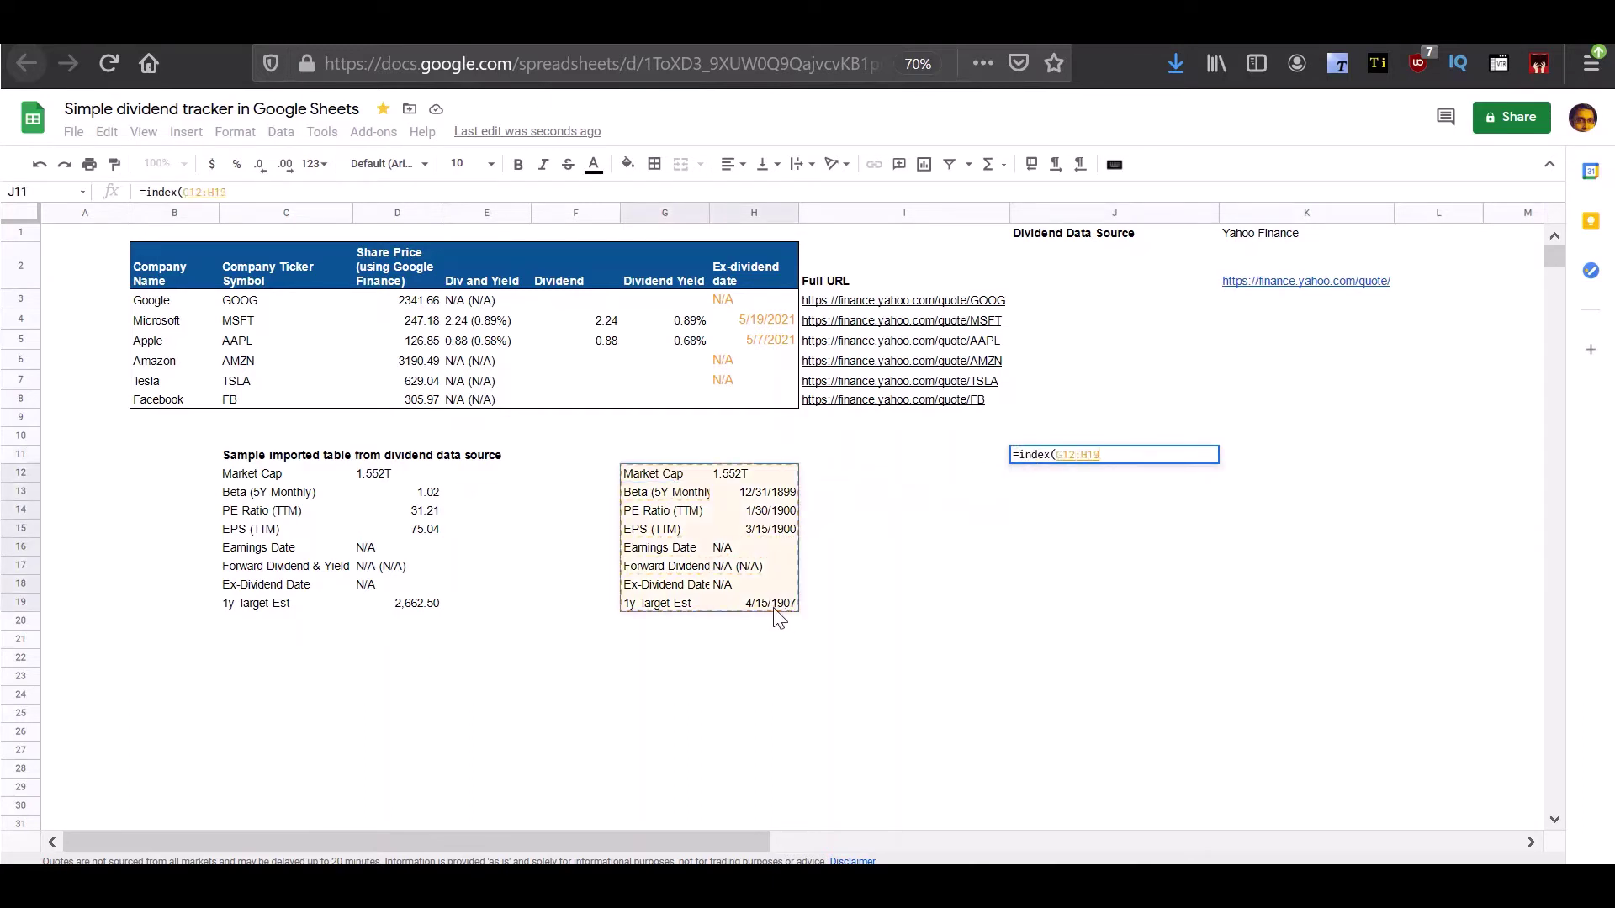
pyautogui.write(',6,')
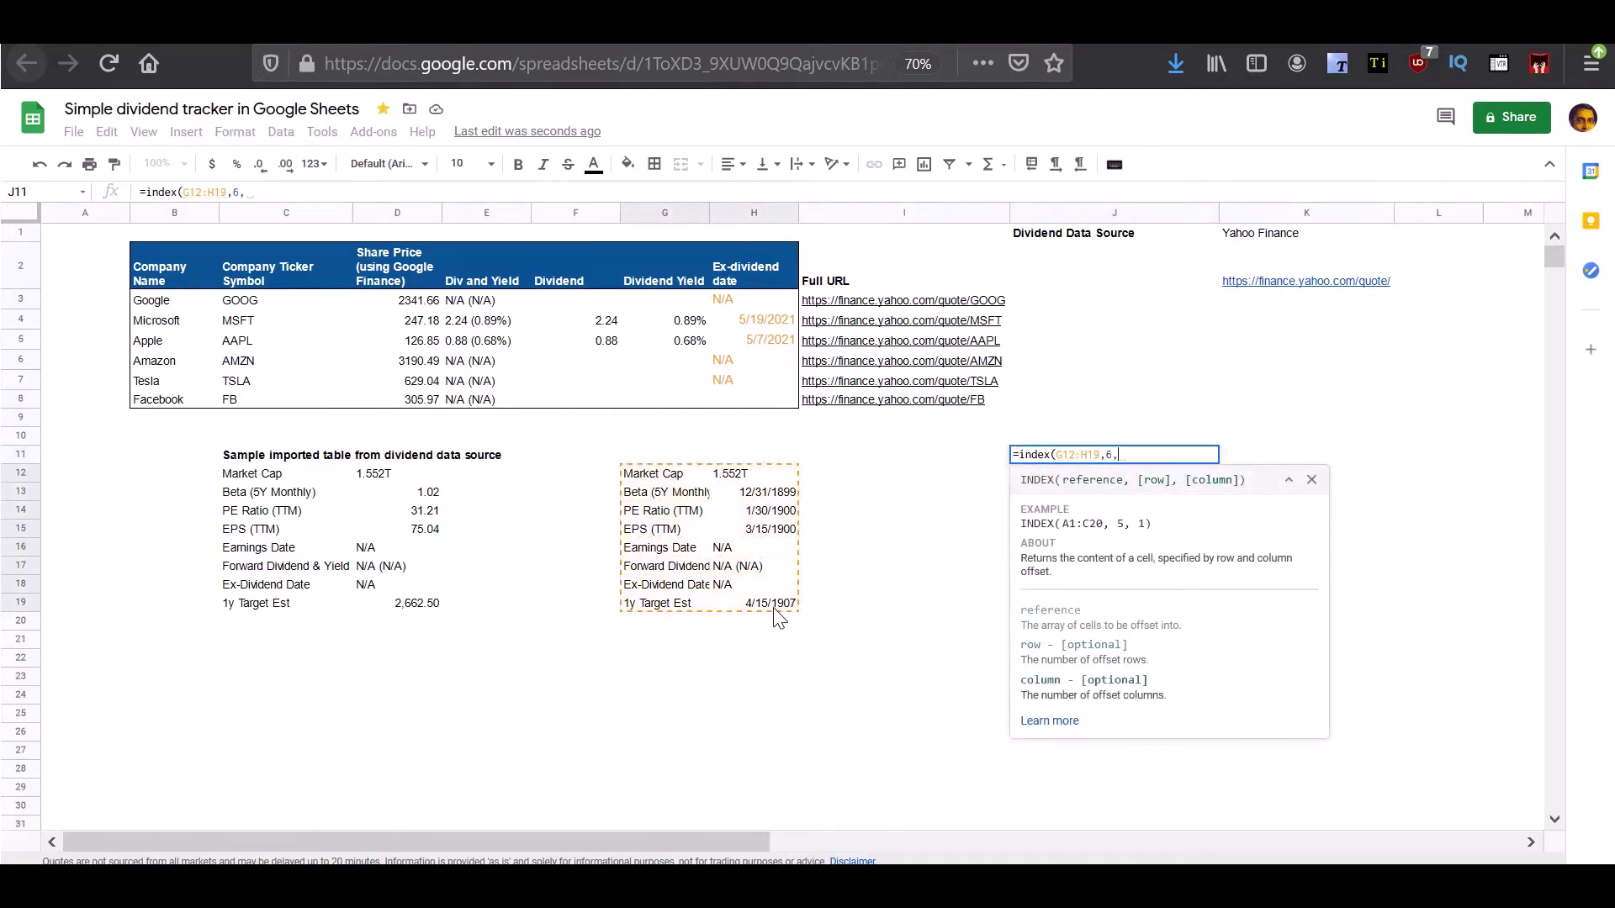
pyautogui.write('2)')
pyautogui.press('Return')
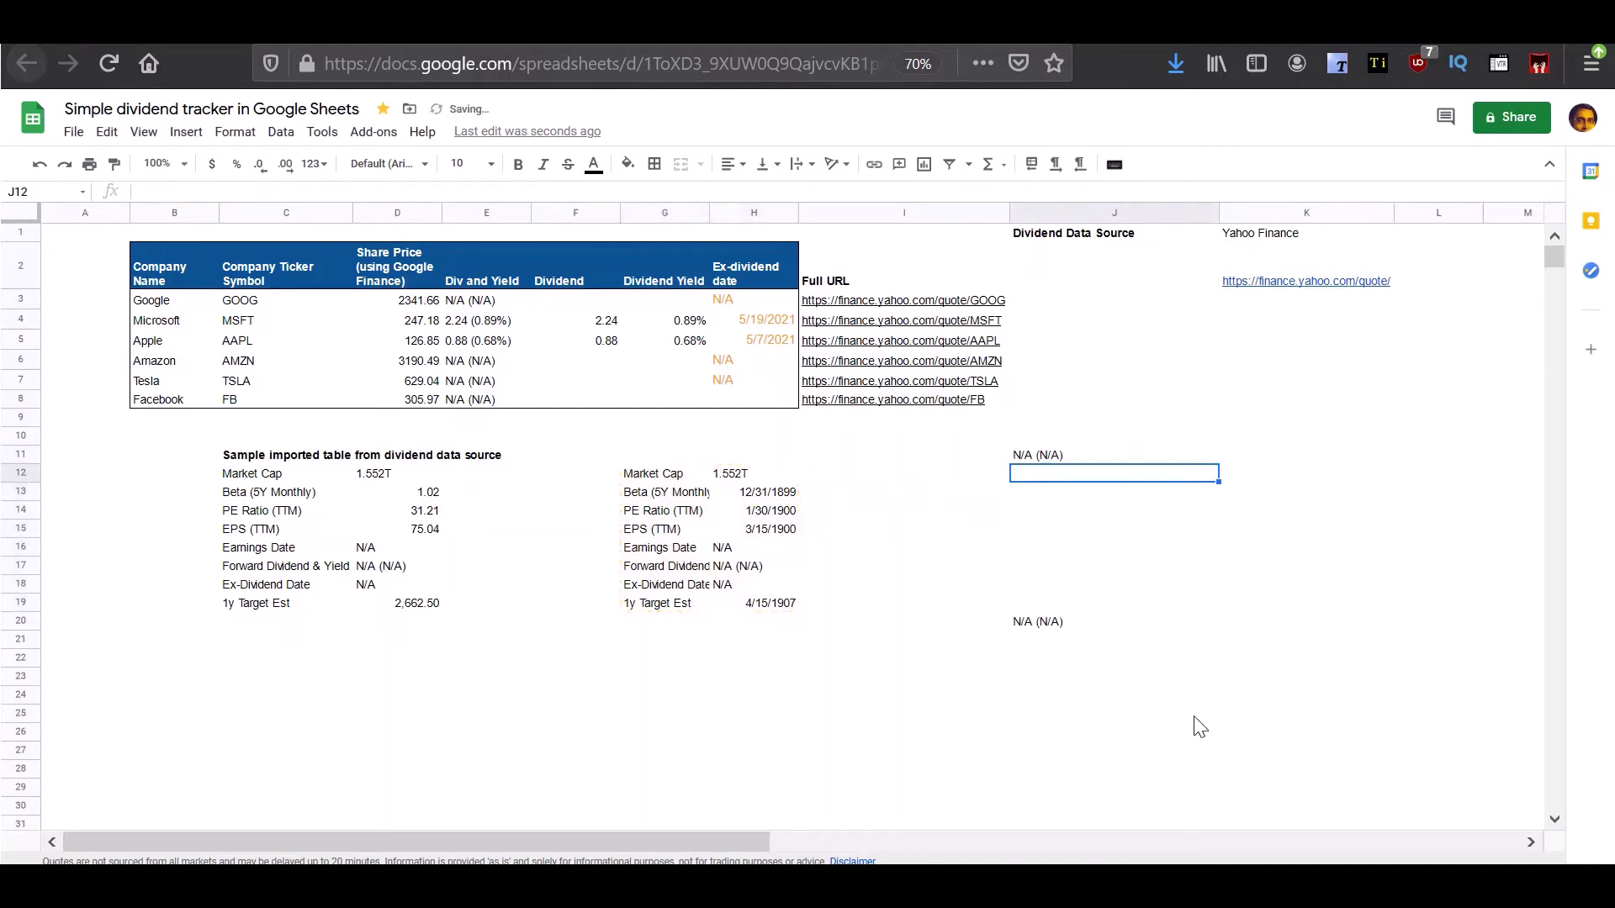
# - Review J11's INDEX formula and G12's IMPORTHTML formula, then select the imported range G12:H19
pyautogui.click(1058, 460)
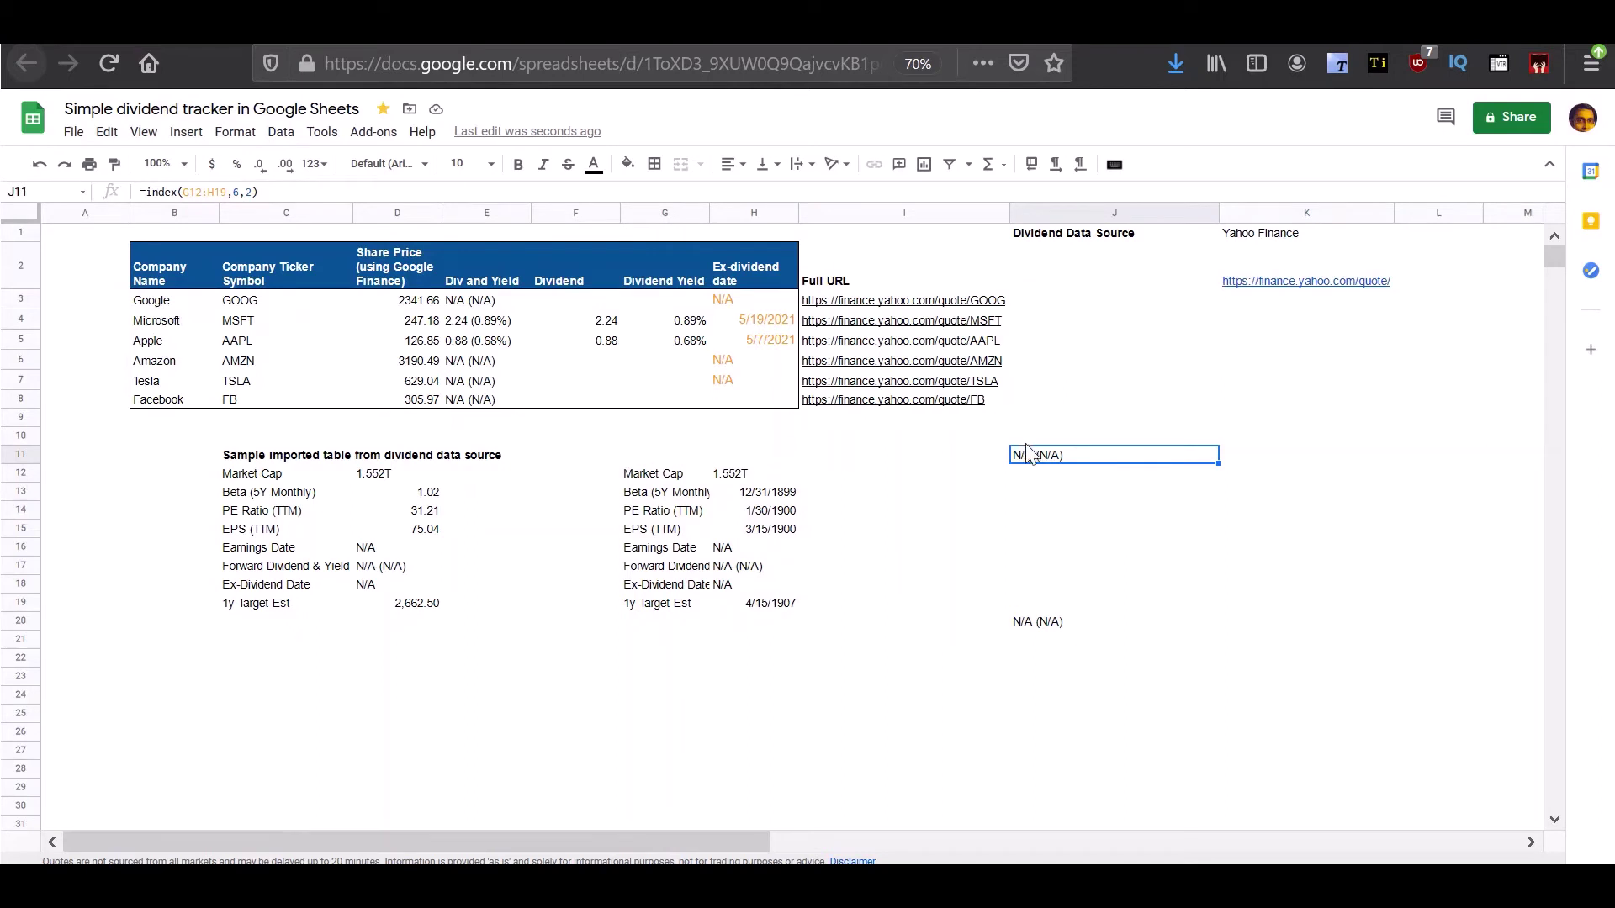
pyautogui.click(641, 481)
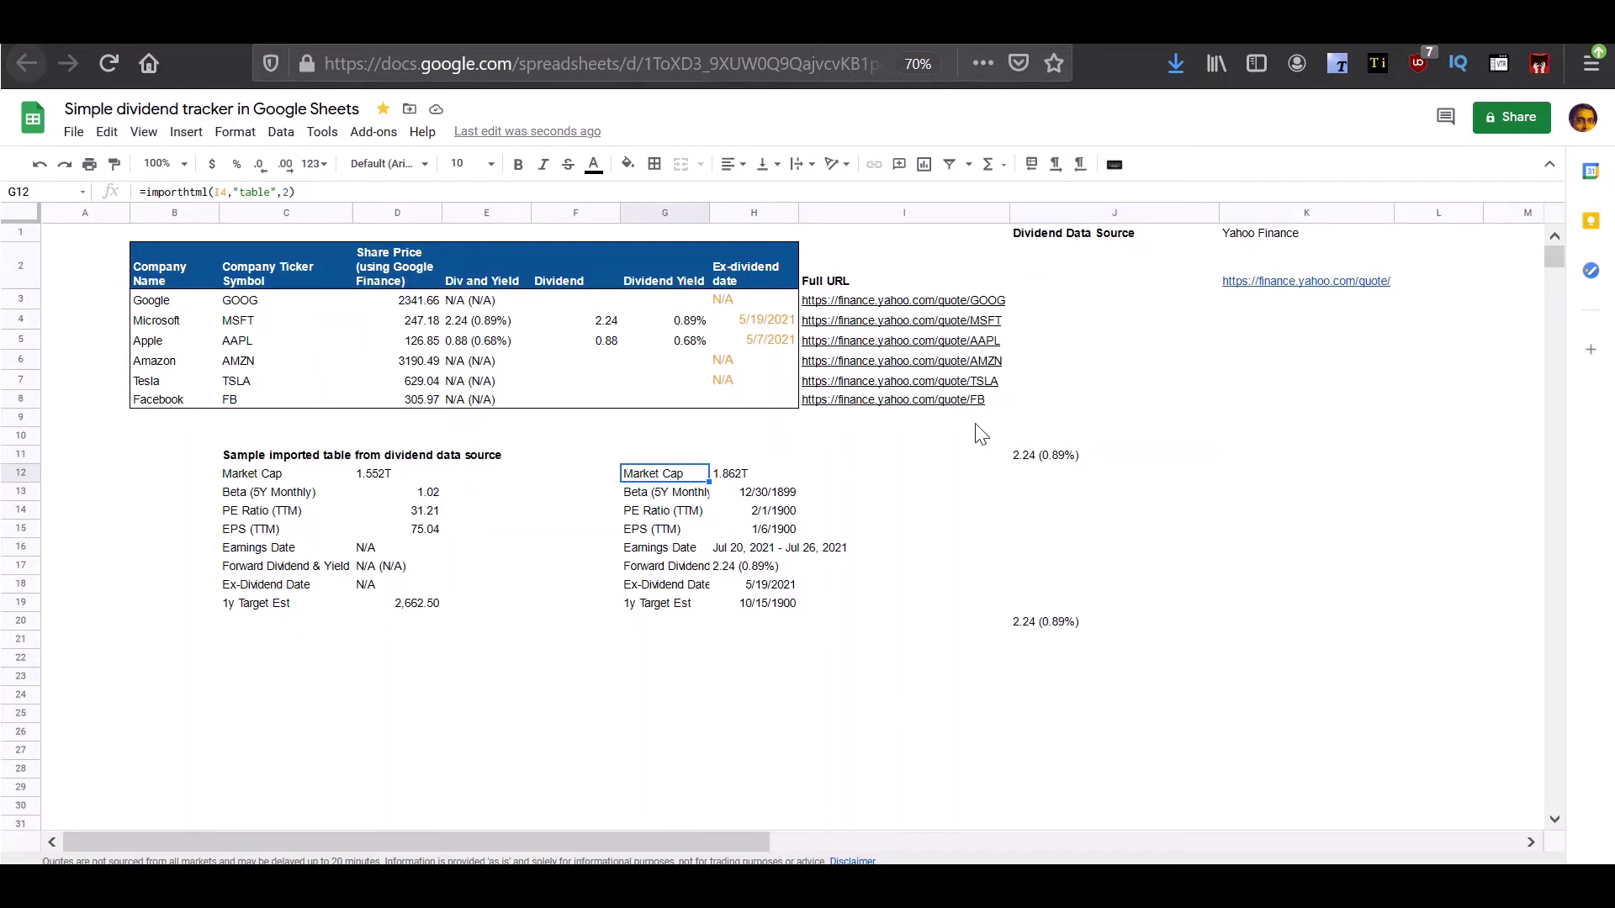
pyautogui.moveTo(660, 476); pyautogui.dragTo(795, 621)
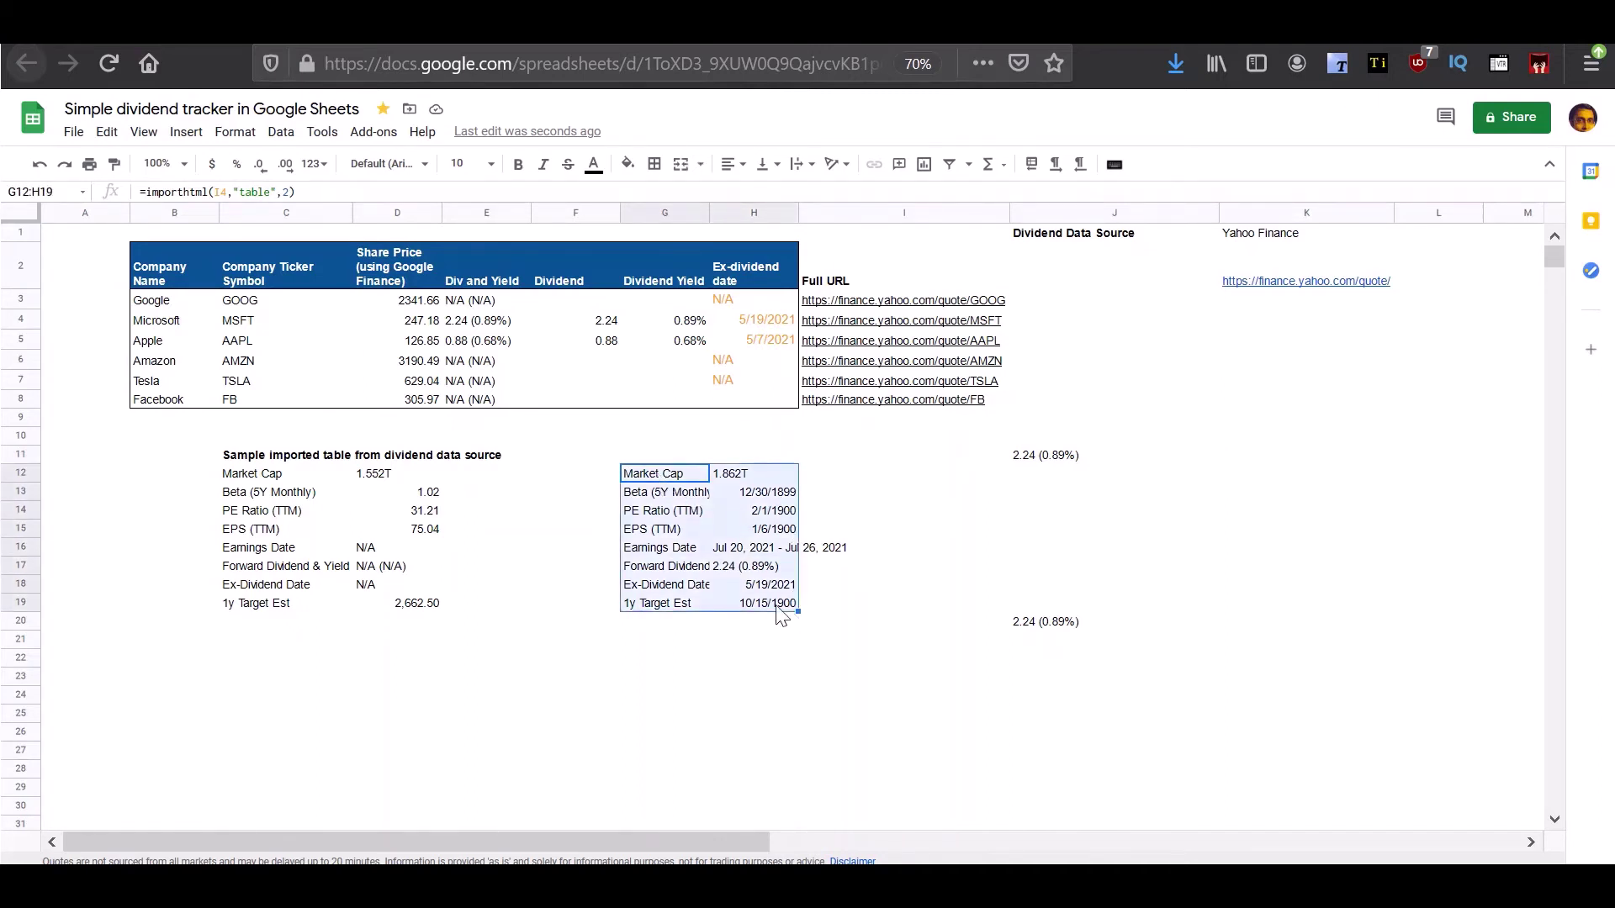
# - Review the J11 lookup, the G12 import and the Forward Dividend & Yield row in G12:H19
pyautogui.click(1030, 465)
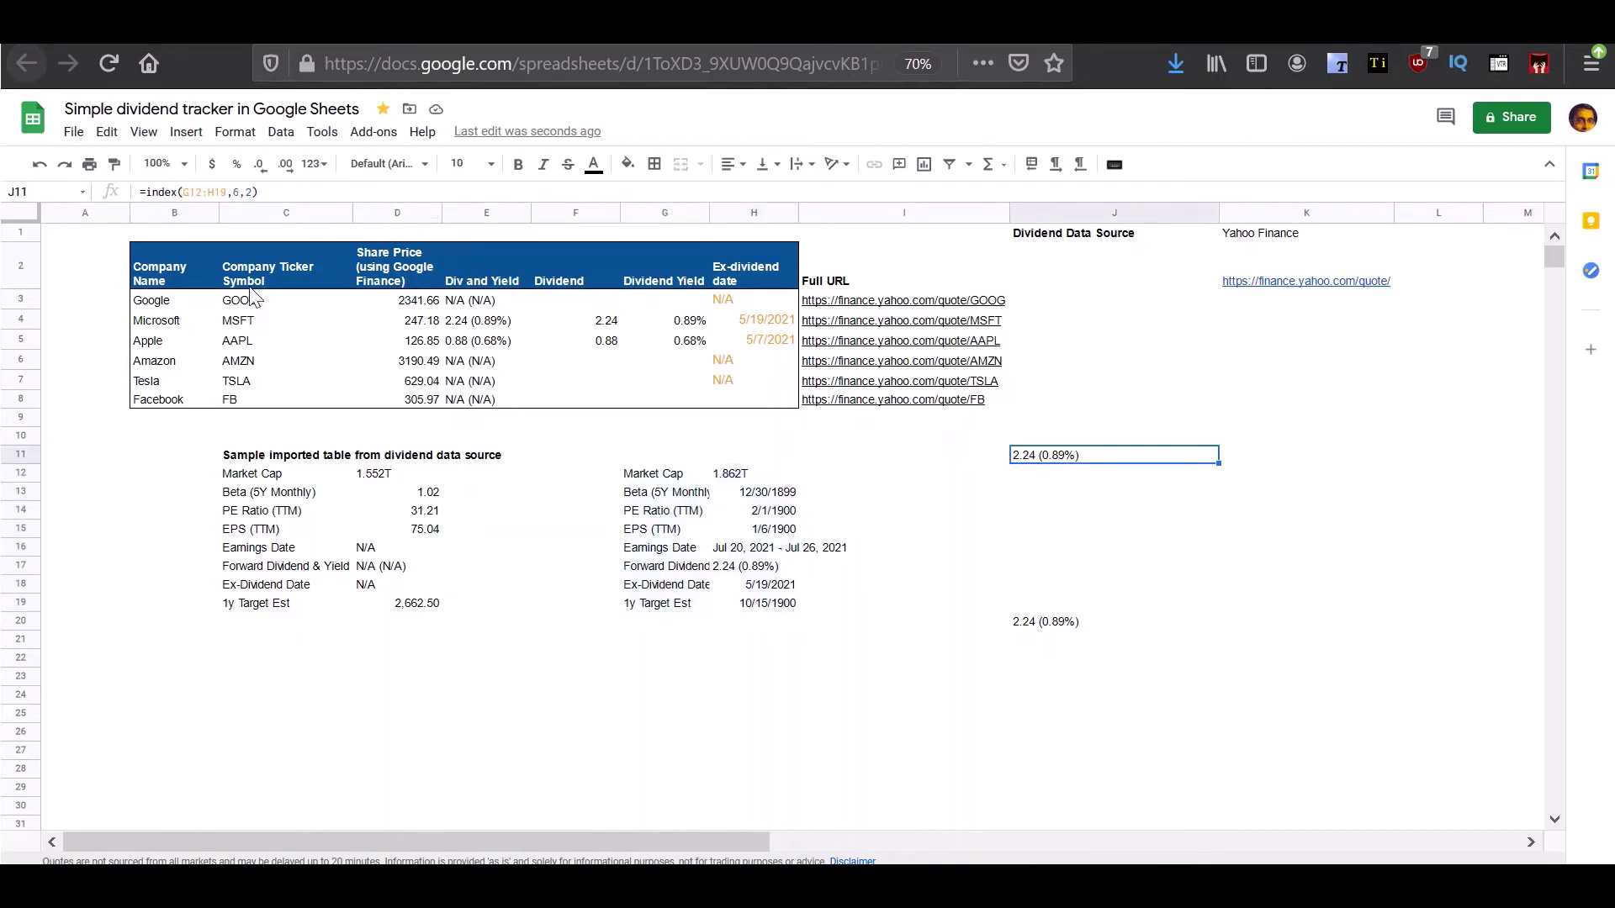
pyautogui.click(677, 480)
pyautogui.keyDown('shift'); pyautogui.click(758, 604); pyautogui.keyUp('shift')
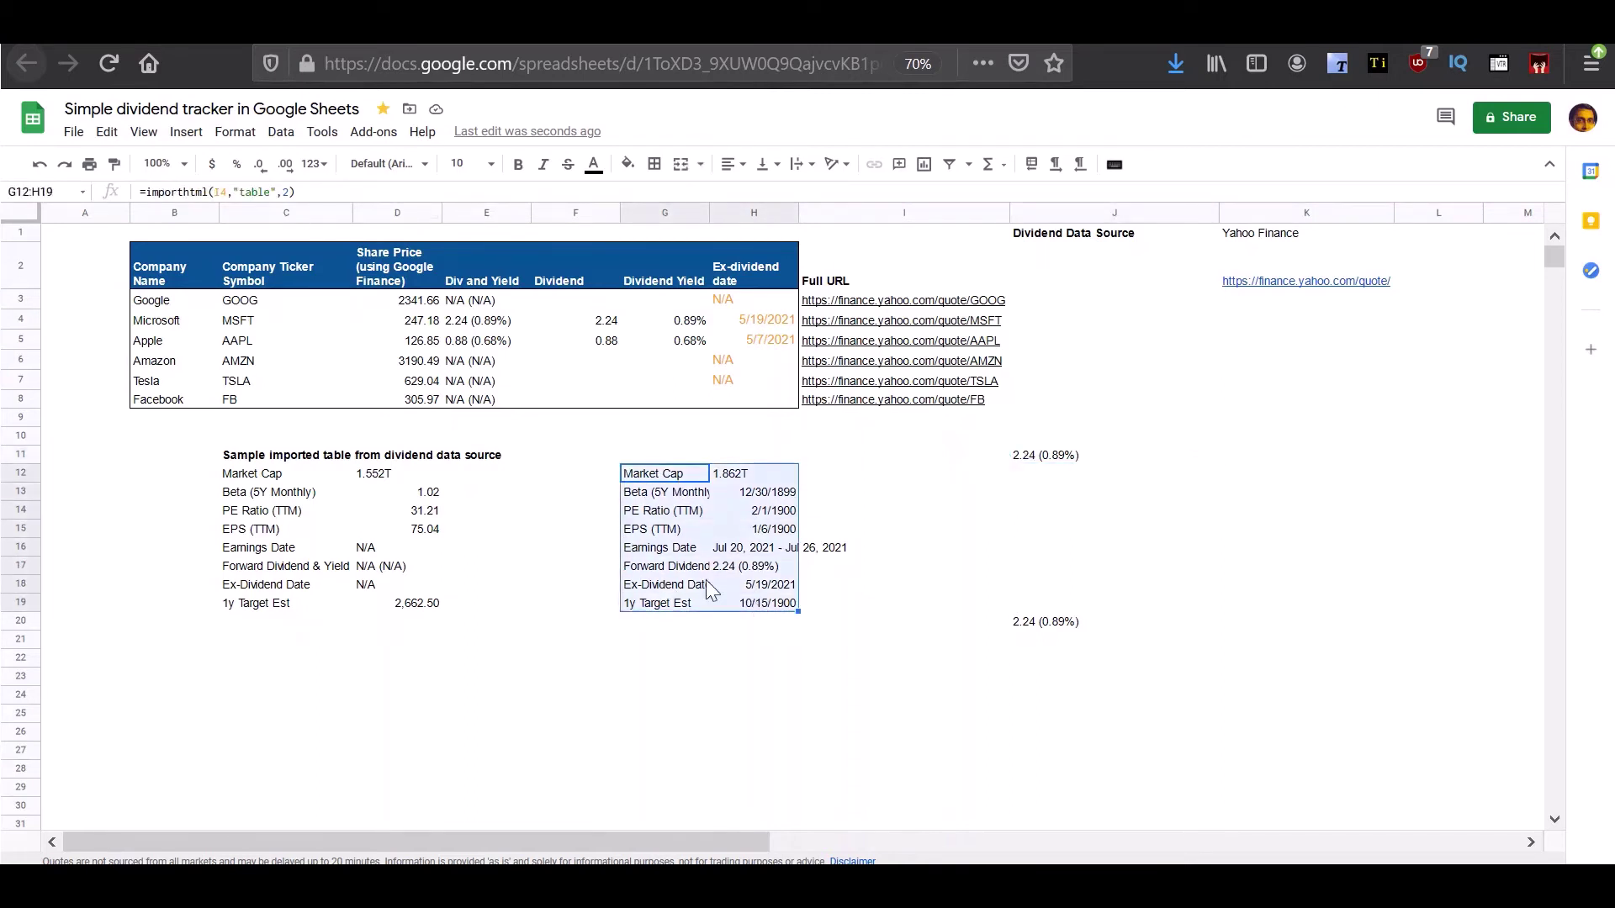
pyautogui.click(647, 570)
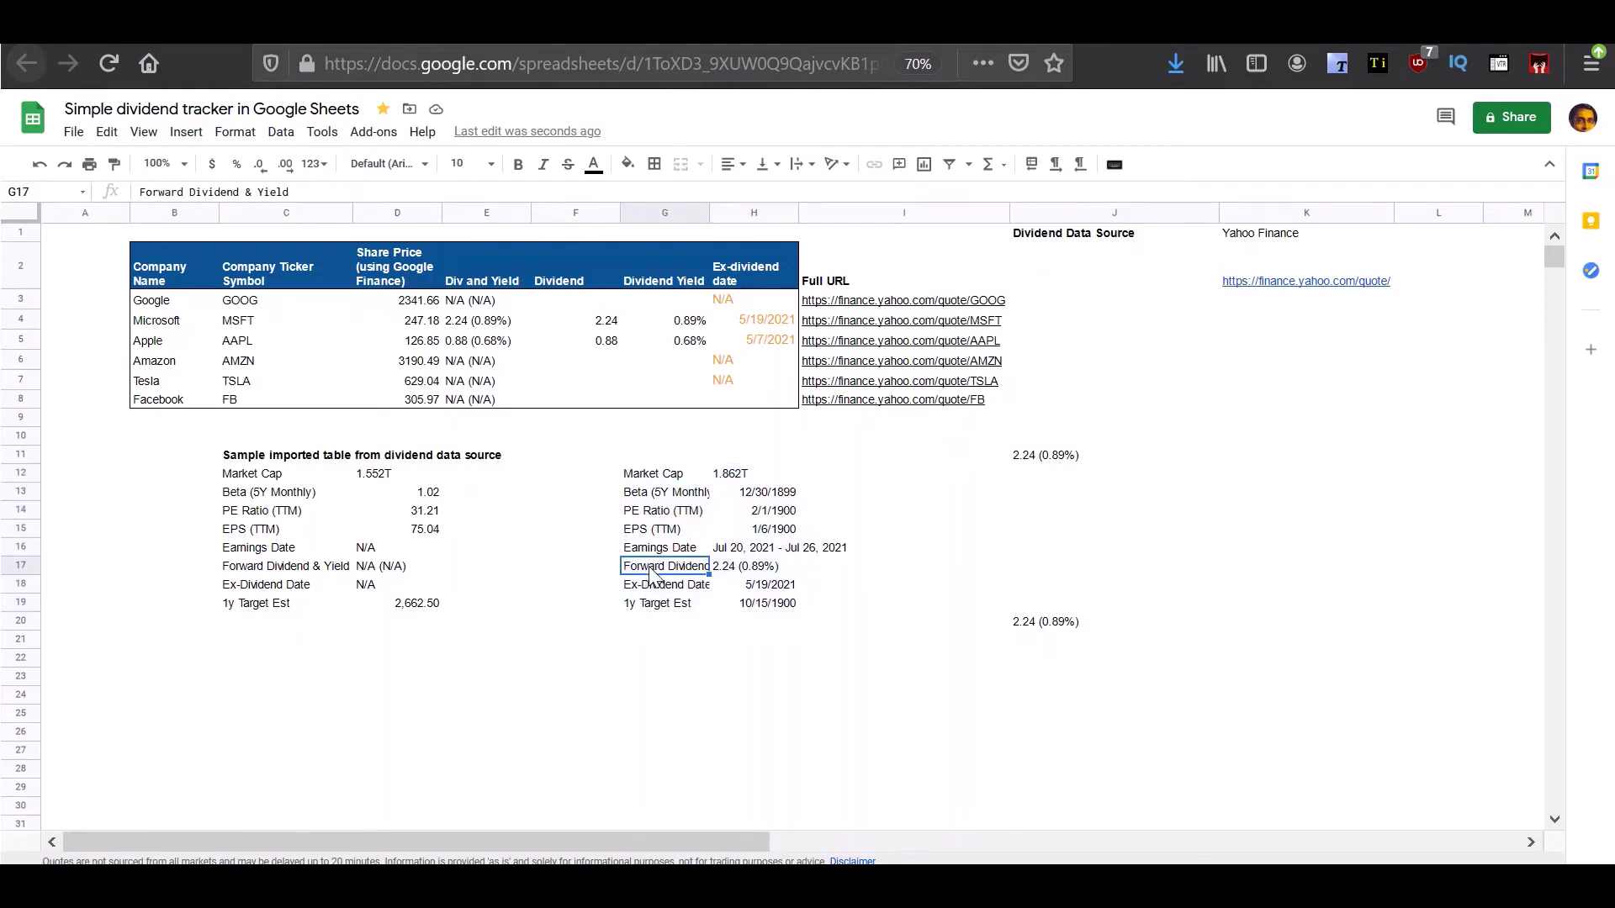
pyautogui.click(745, 572)
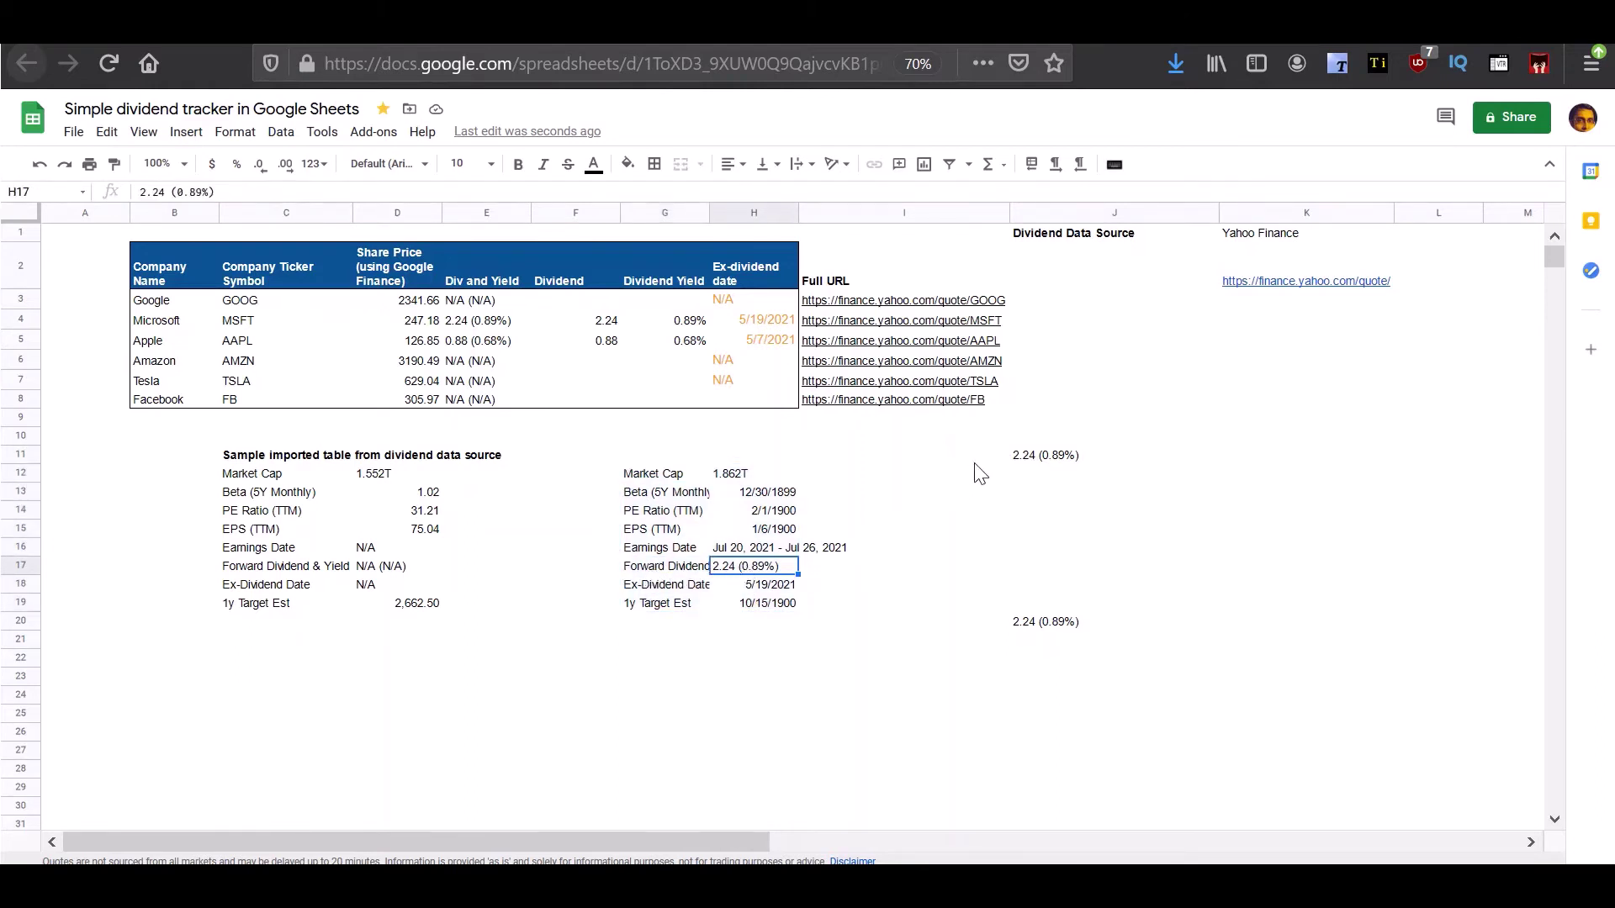
pyautogui.click(1036, 465)
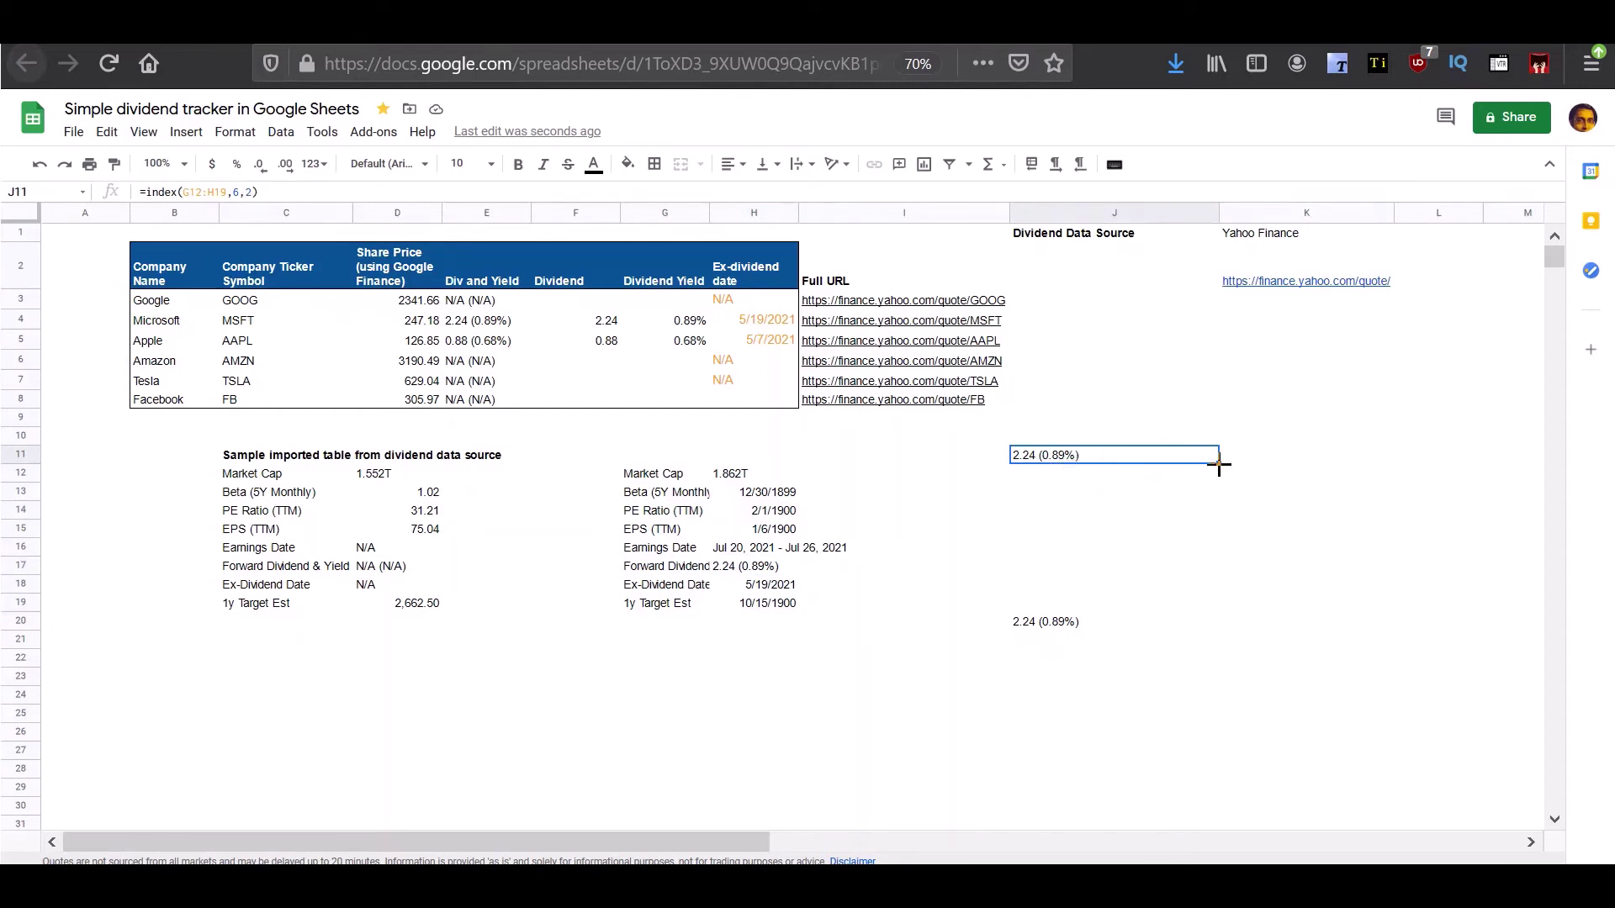
# - Copy J11's formula into J12 for the ex-dividend date 5/19/2021 and add the labels div and div date
pyautogui.moveTo(1219, 464); pyautogui.dragTo(1216, 481)
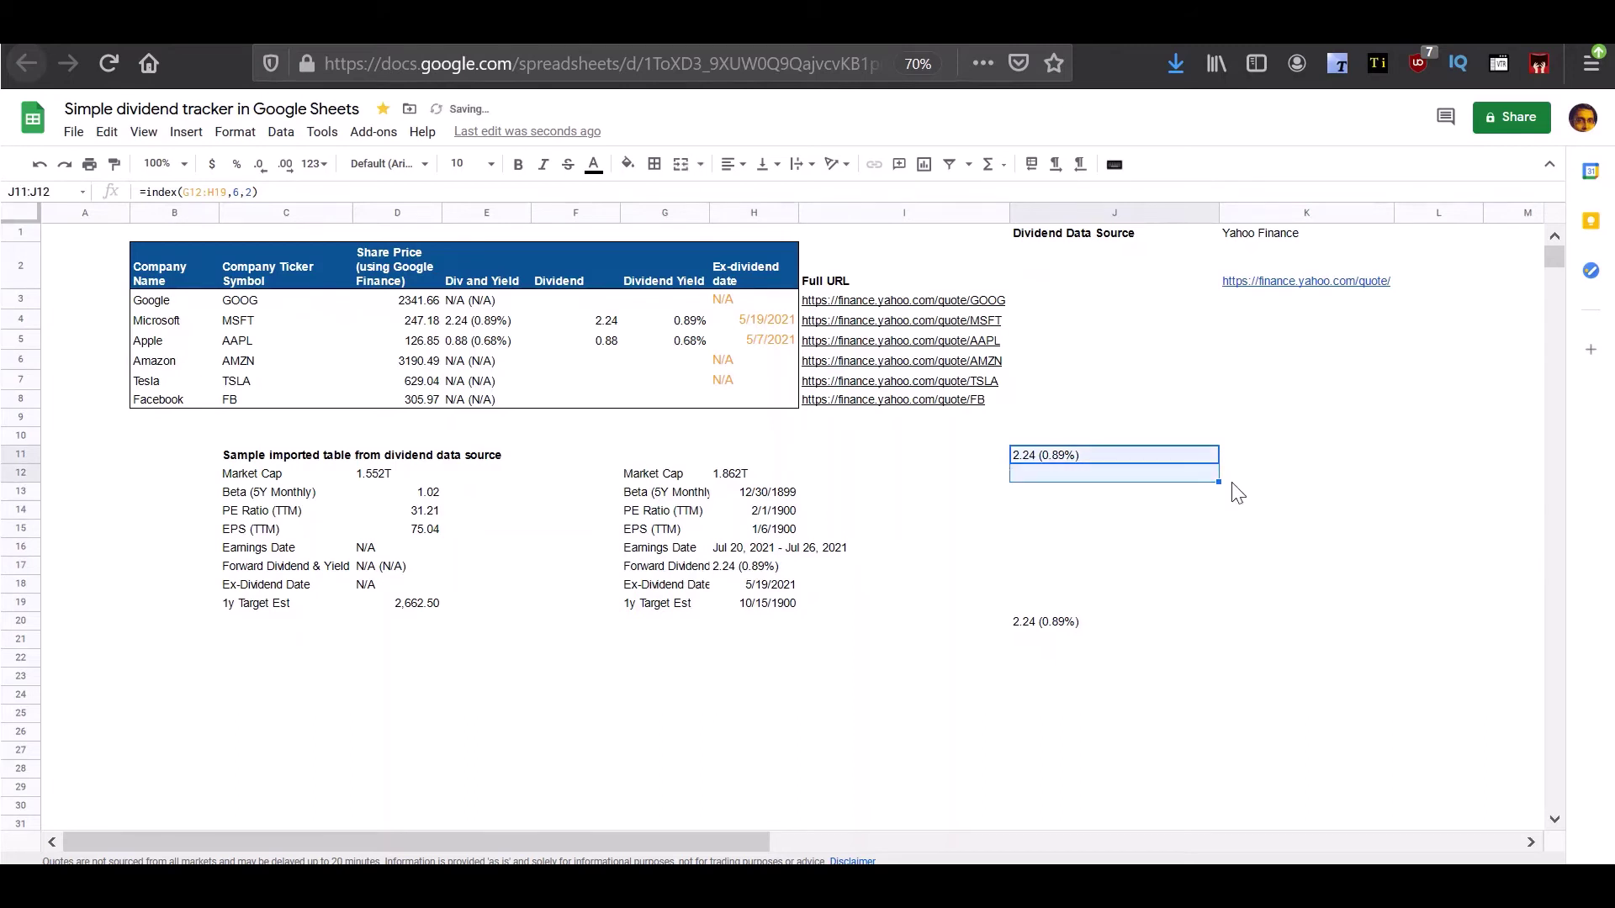
pyautogui.click(1094, 481)
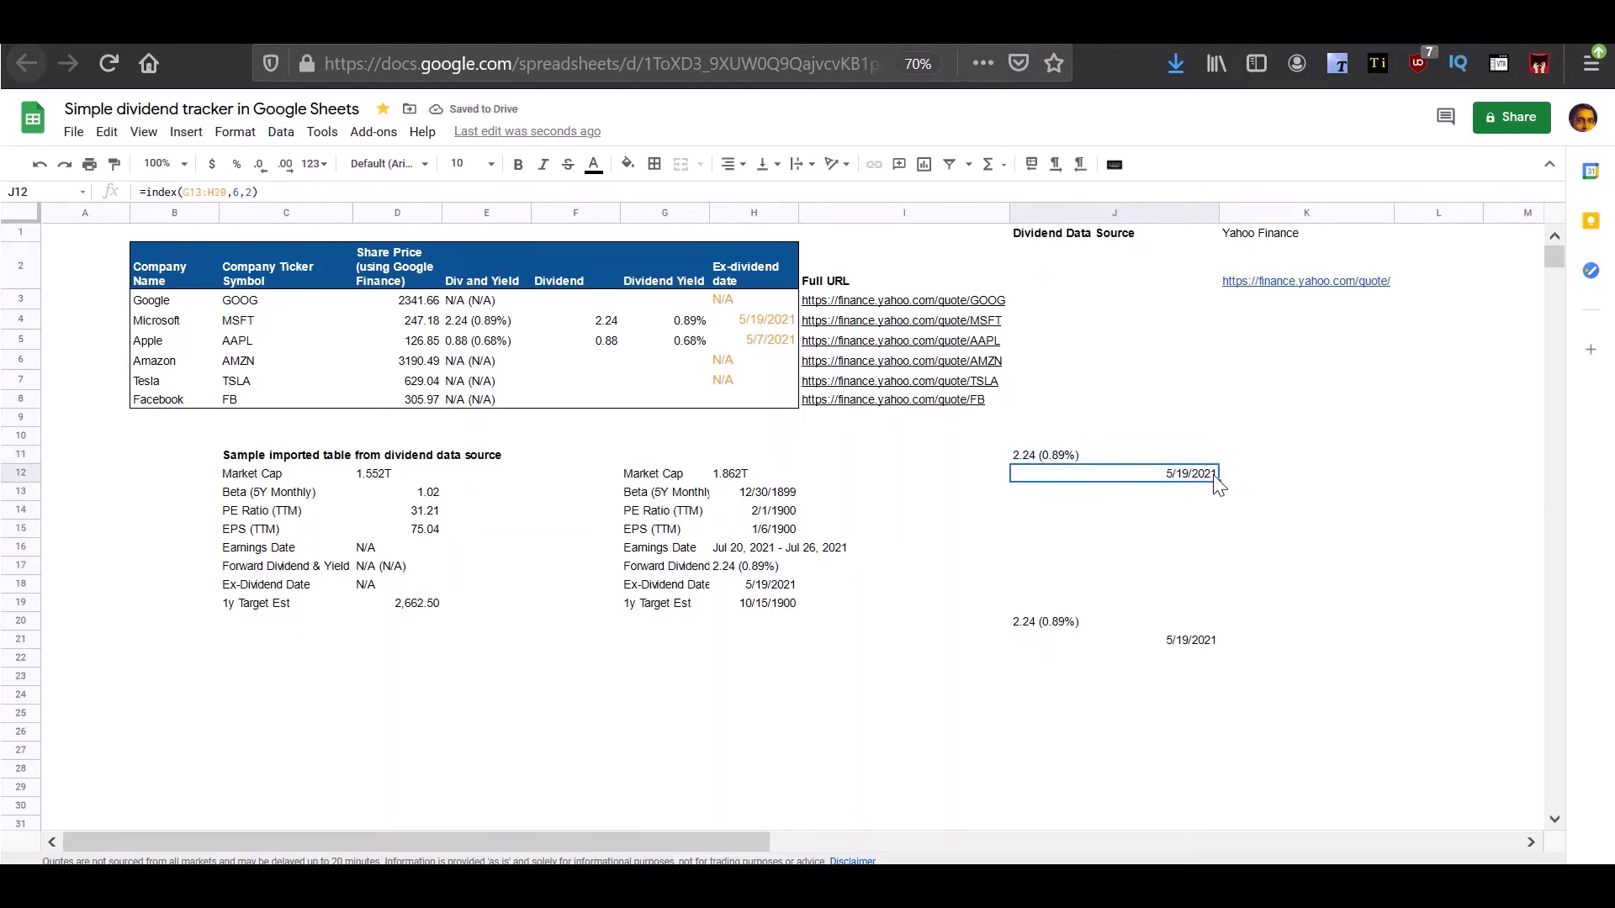
pyautogui.write('div')
pyautogui.press('Return')
pyautogui.write('div date')
pyautogui.press('Return')
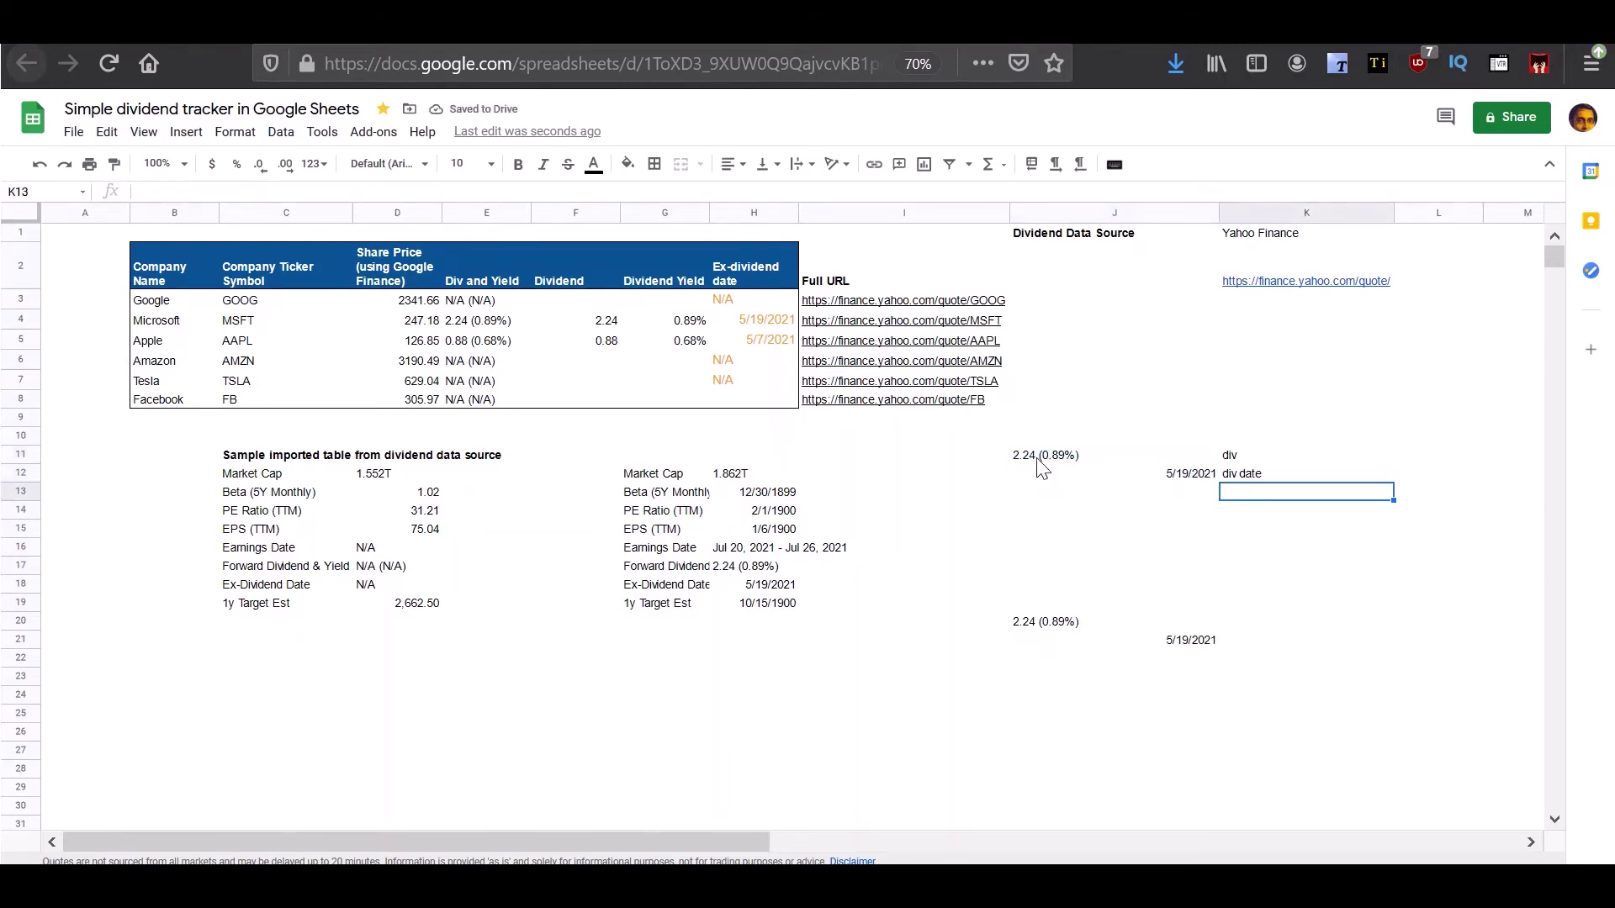
pyautogui.click(1034, 461)
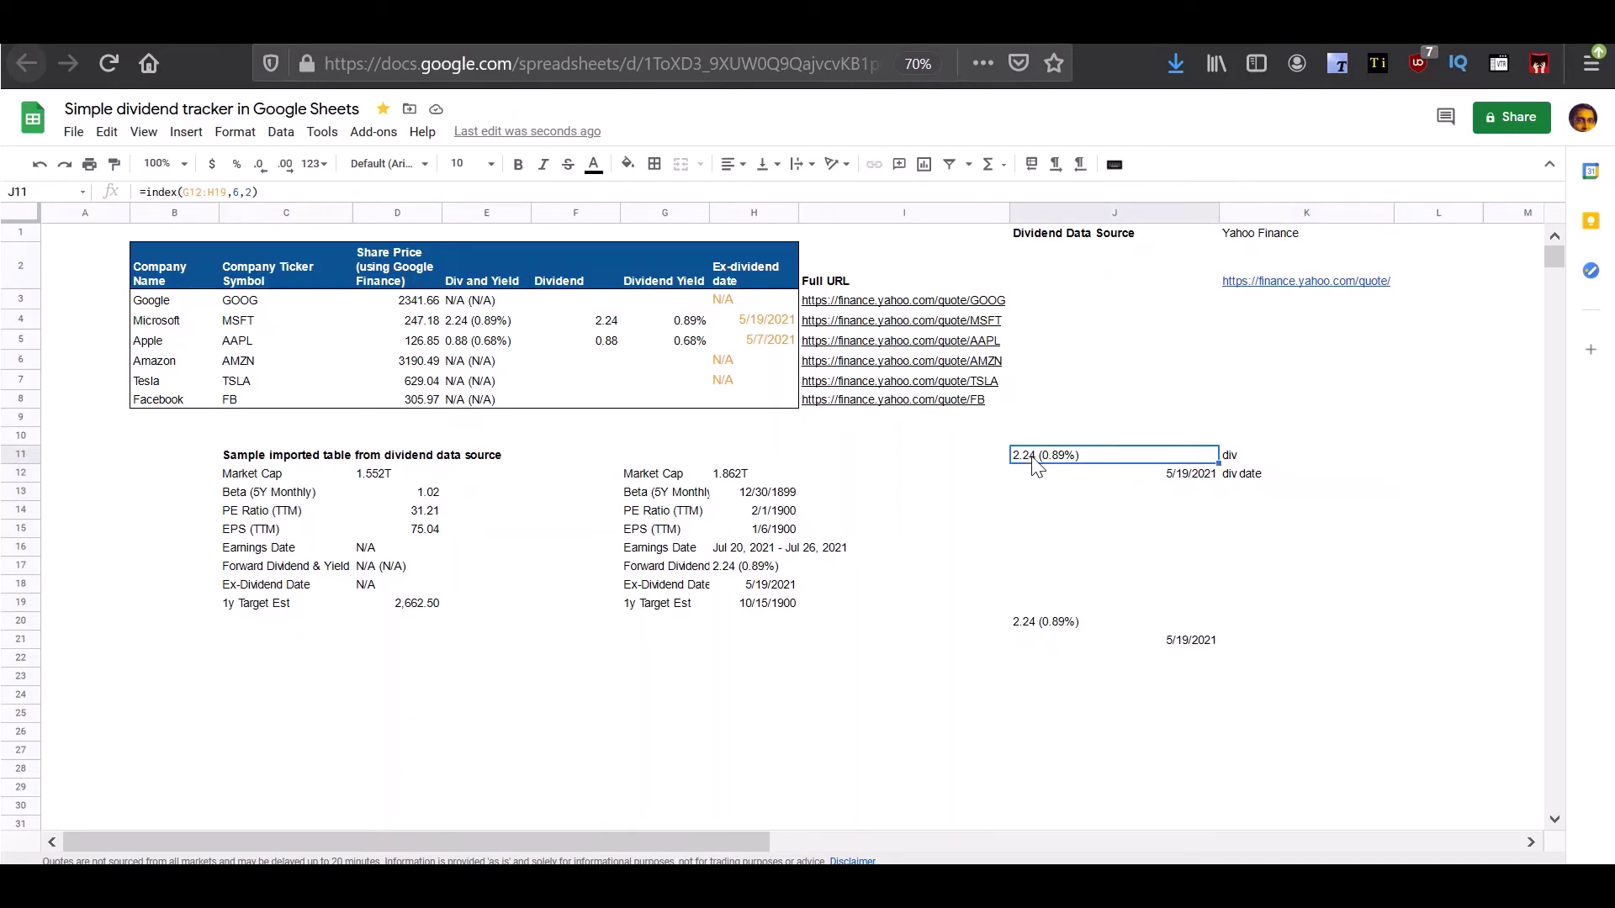
# - Enter =left(J11,4) in J13 to take the first four characters of the dividend text
pyautogui.click(1052, 500)
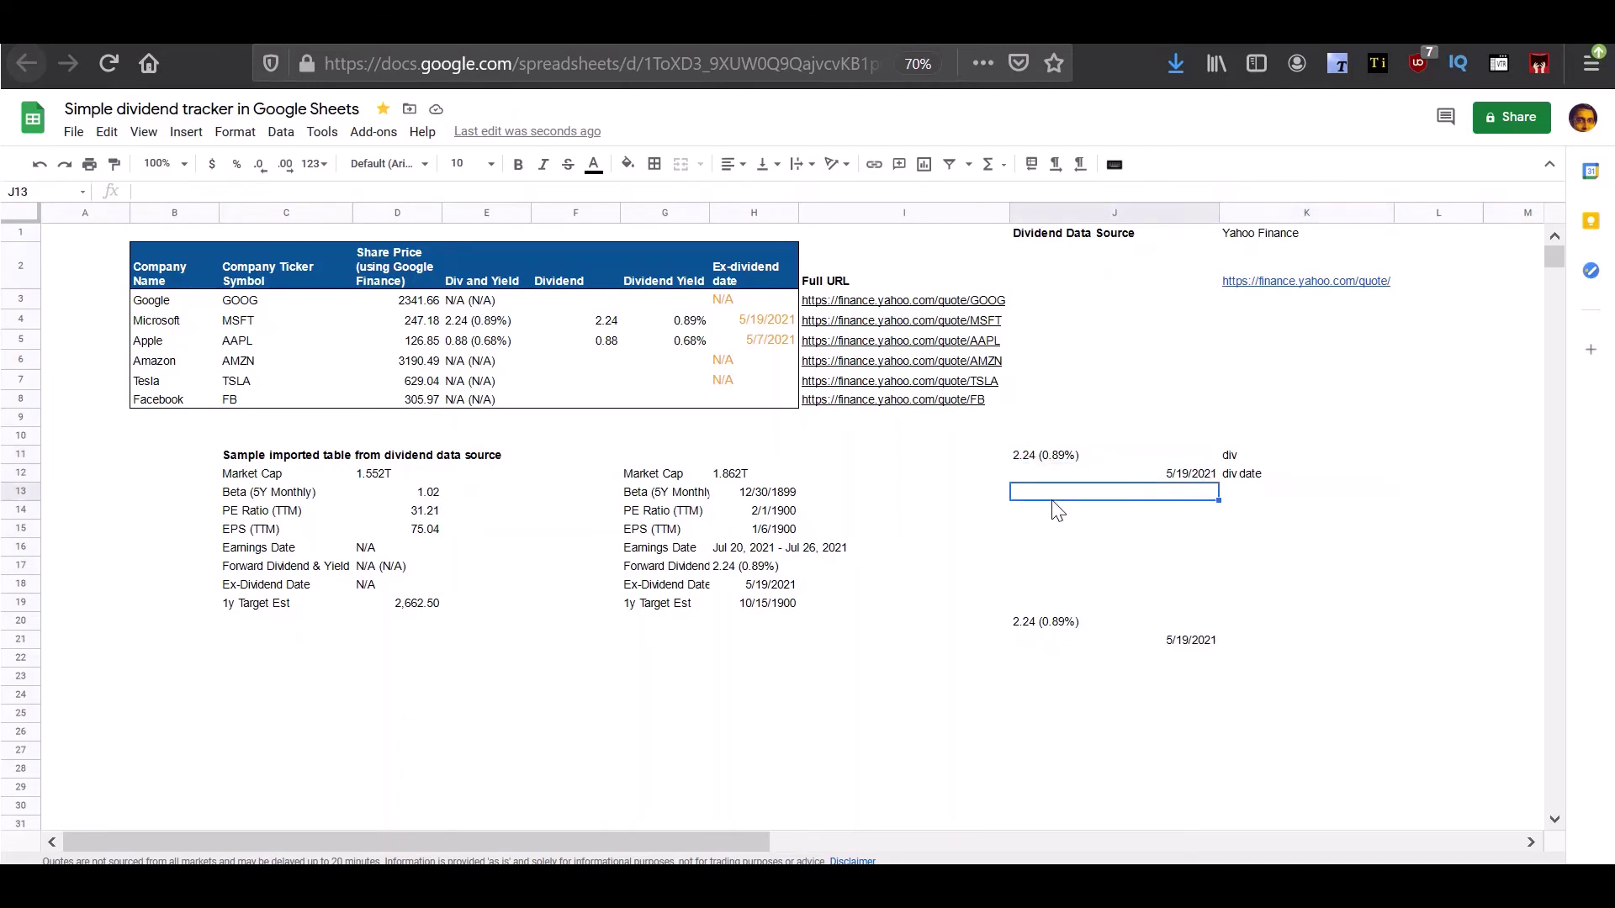
pyautogui.write('=left(')
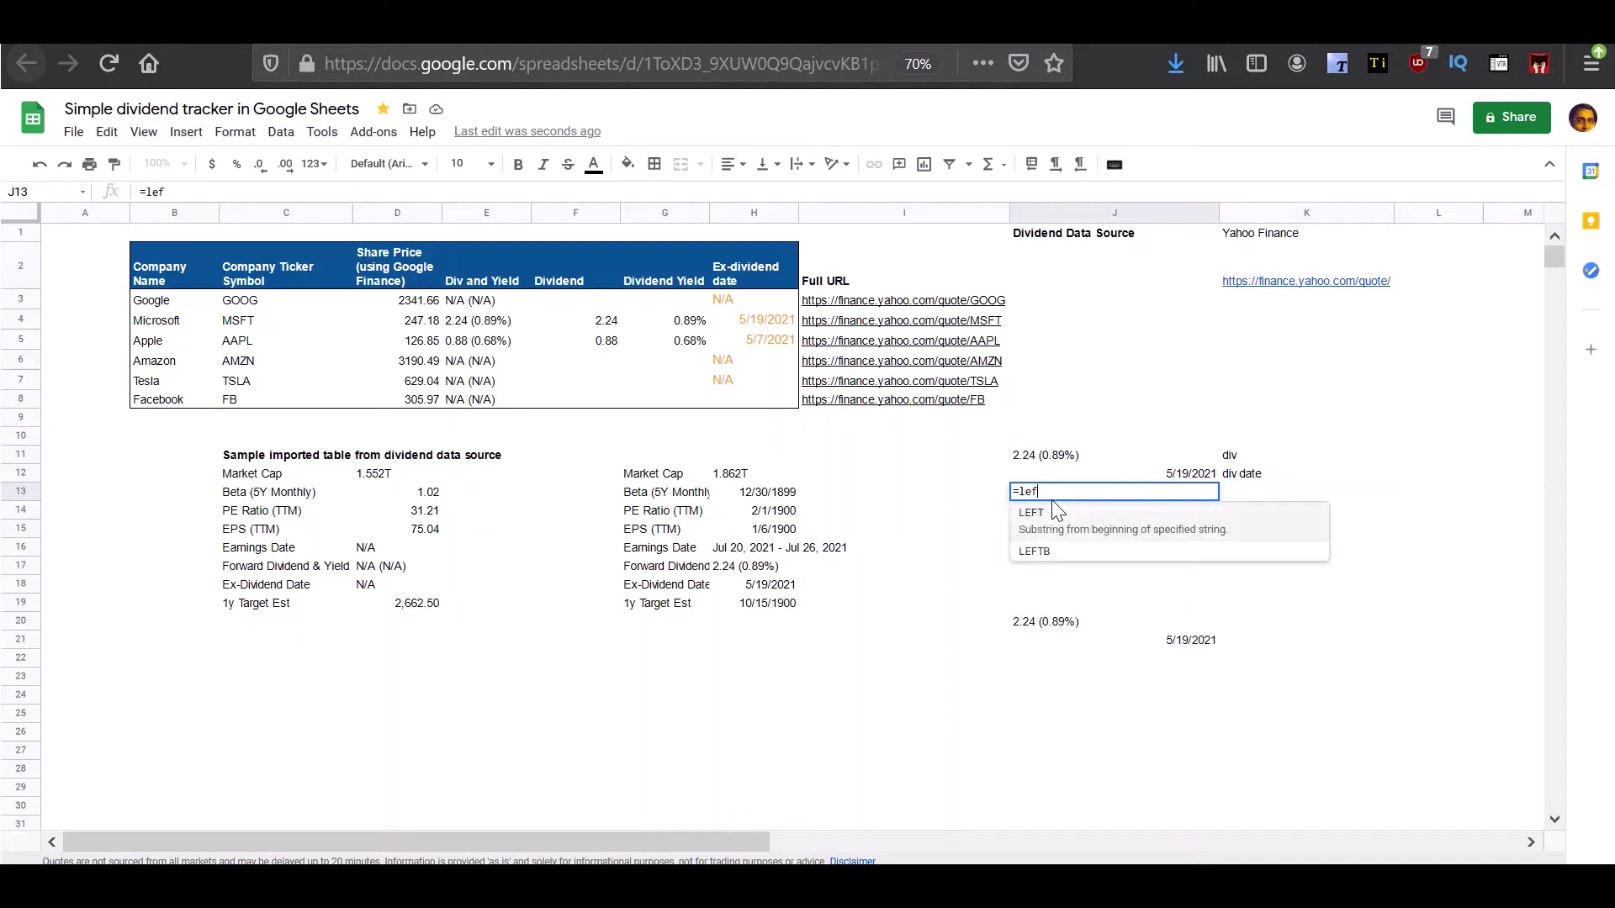
pyautogui.click(1022, 459)
pyautogui.write(',4')
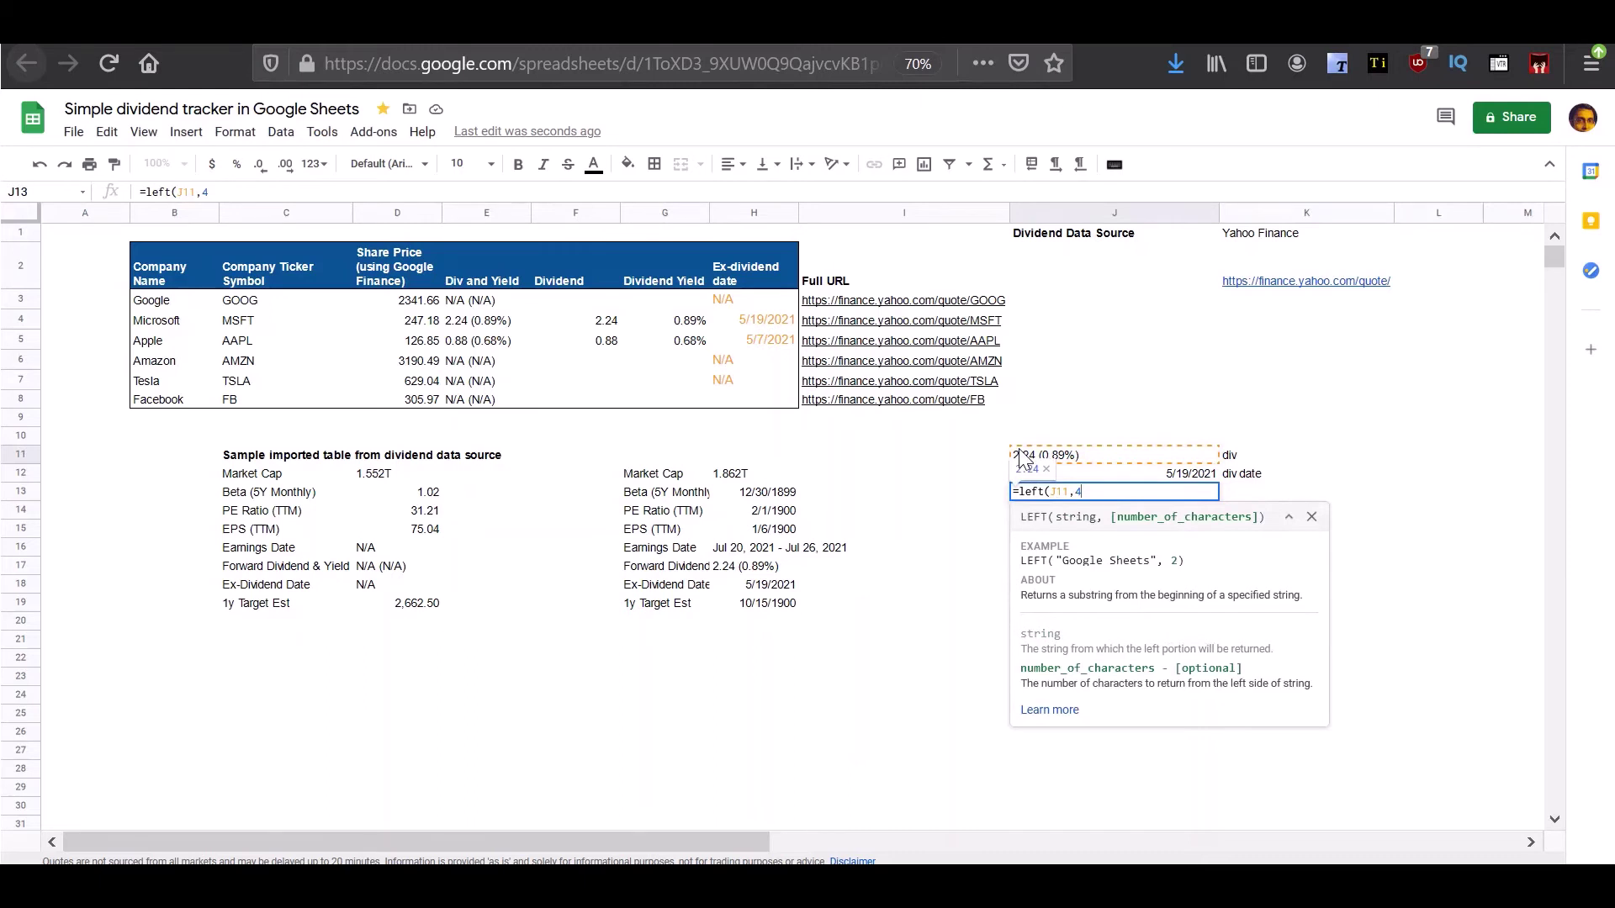
pyautogui.write(')')
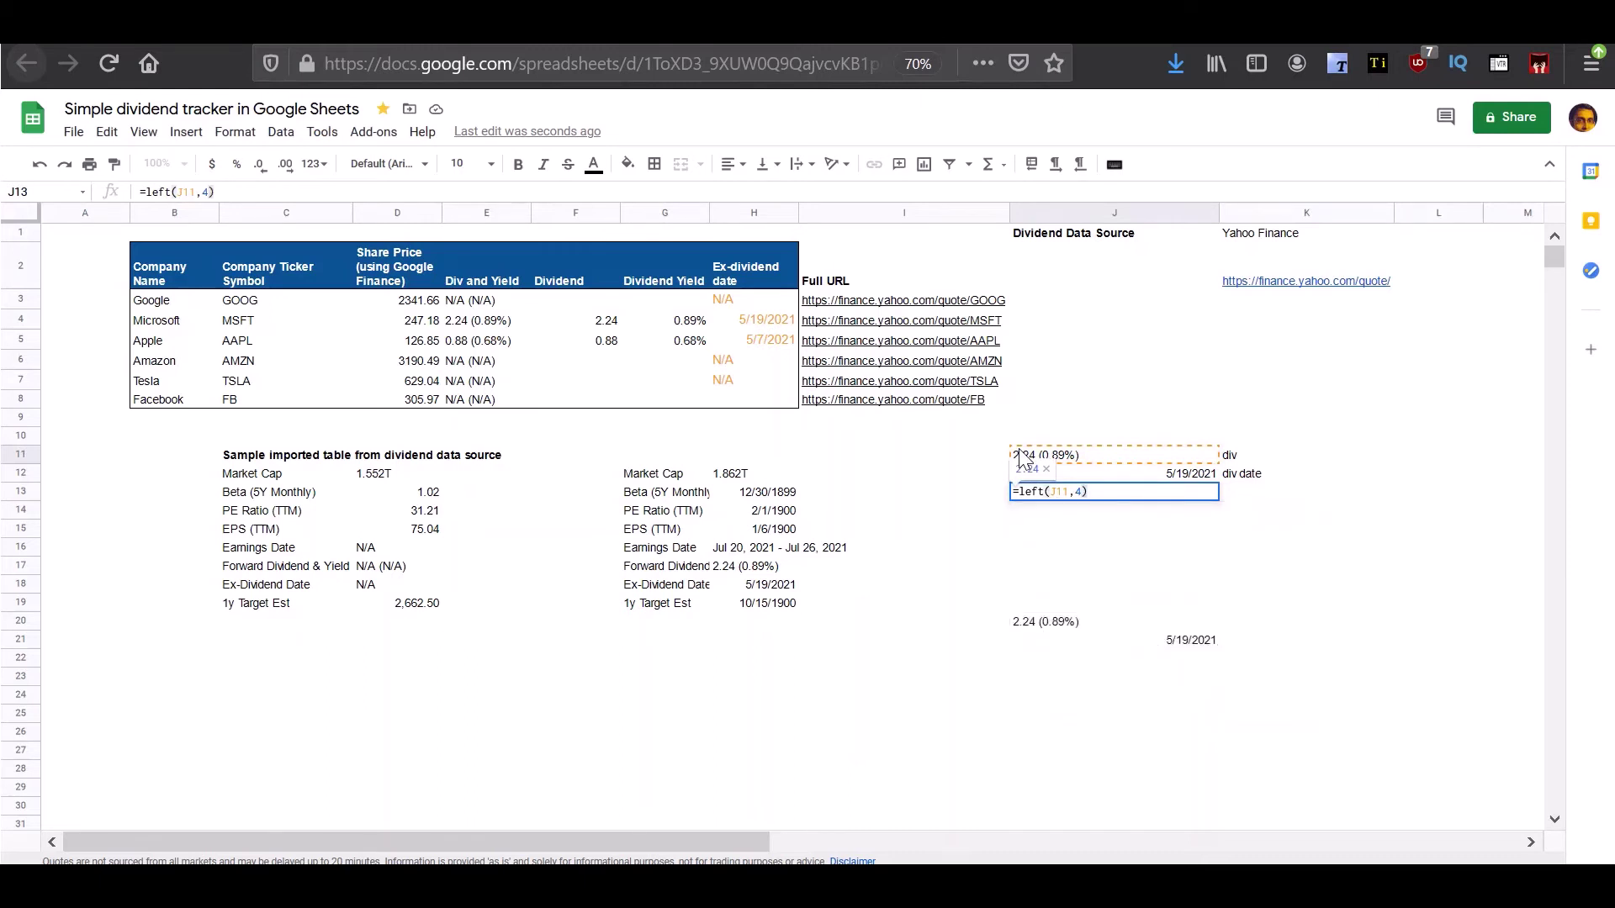
pyautogui.press('Return')
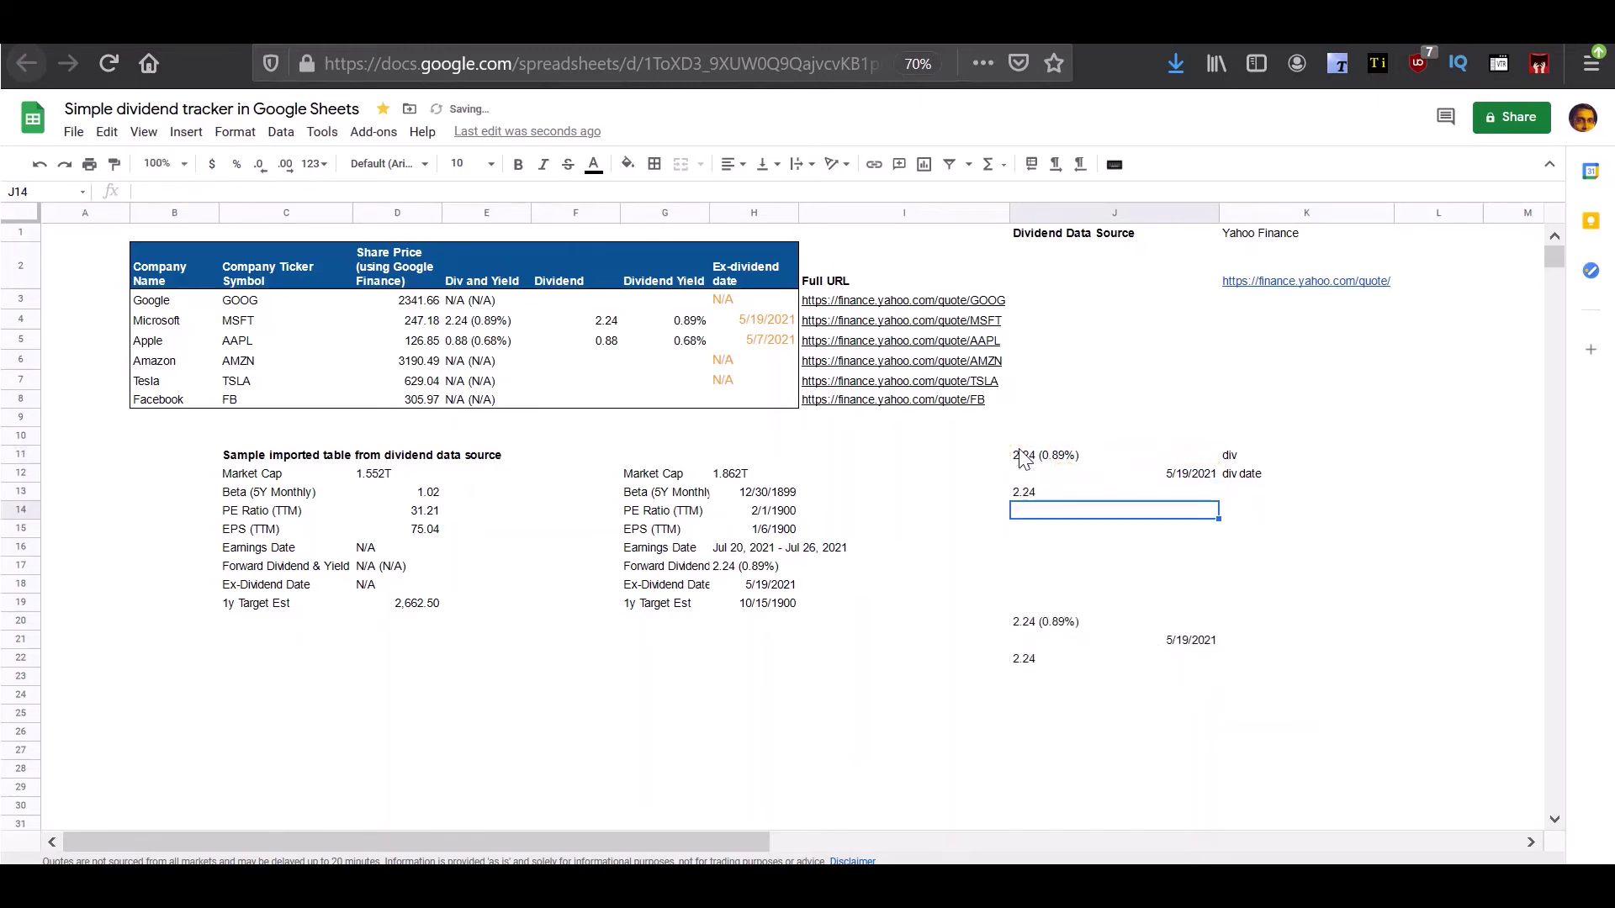
# - Change J13 to =left(J11,4)*1 and format it as Number so it shows 2.24
pyautogui.click(1048, 496)
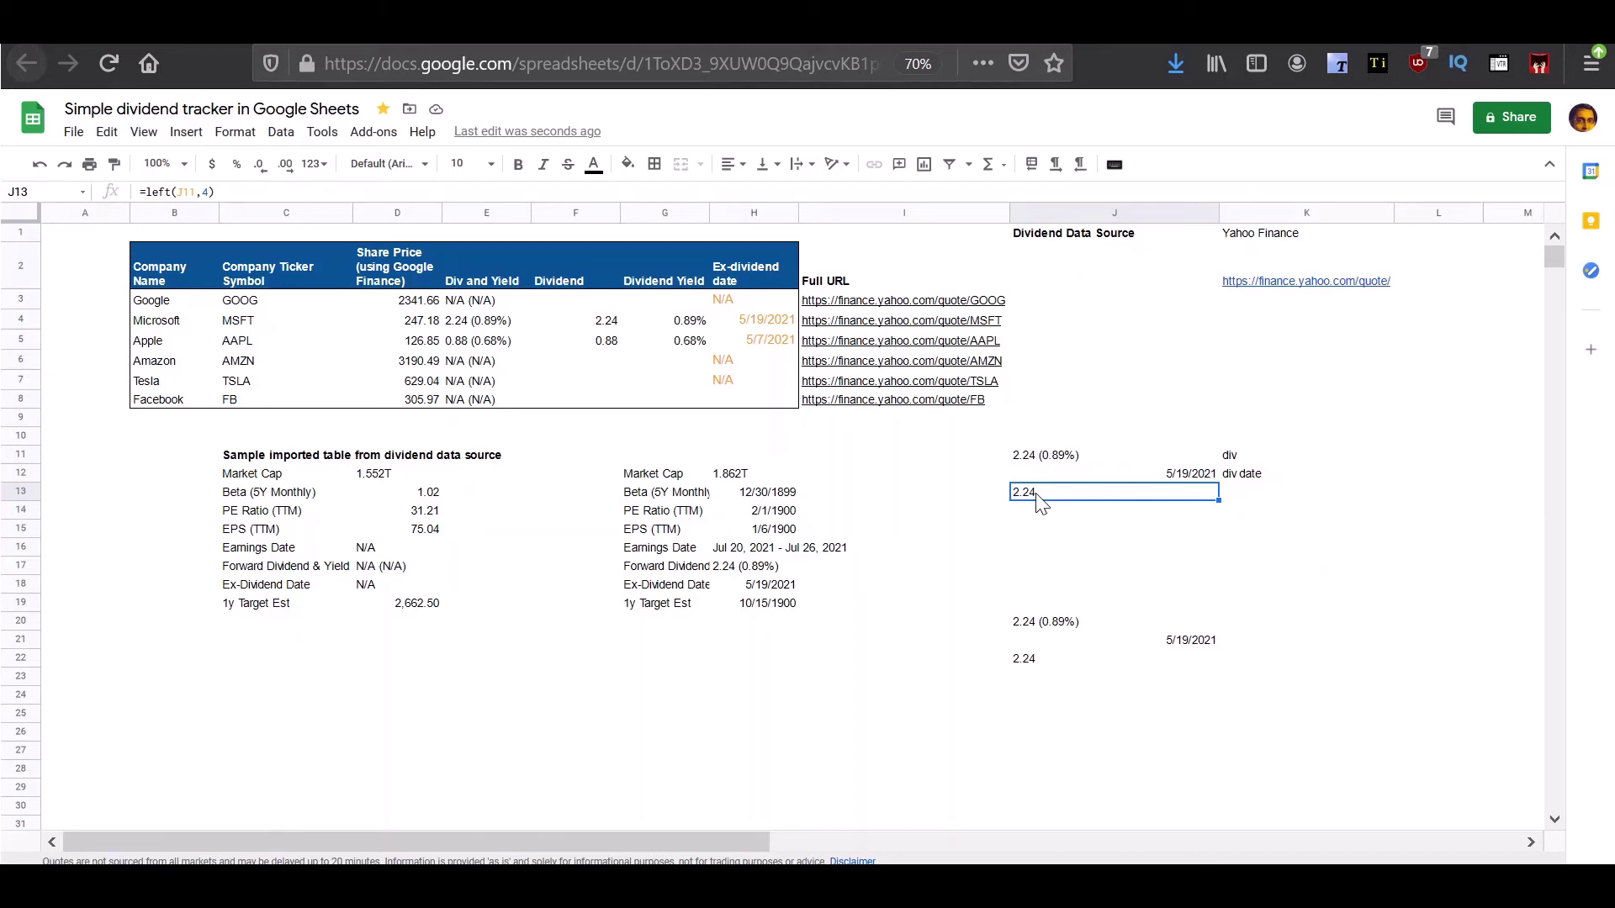
pyautogui.click(356, 189)
pyautogui.press('Return')
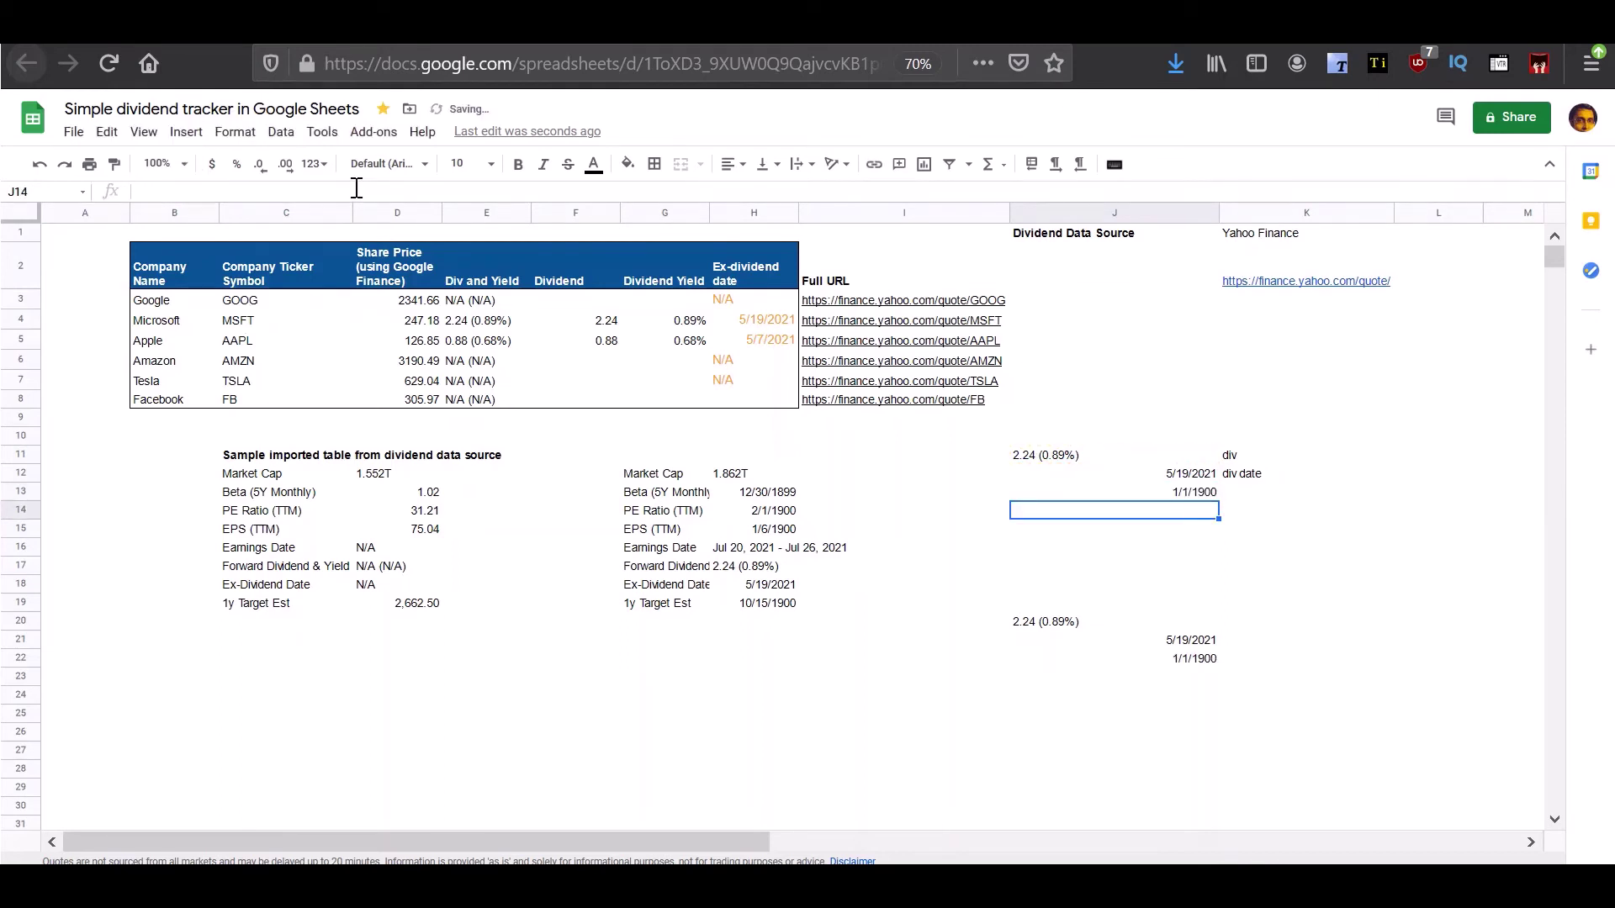
pyautogui.click(1139, 495)
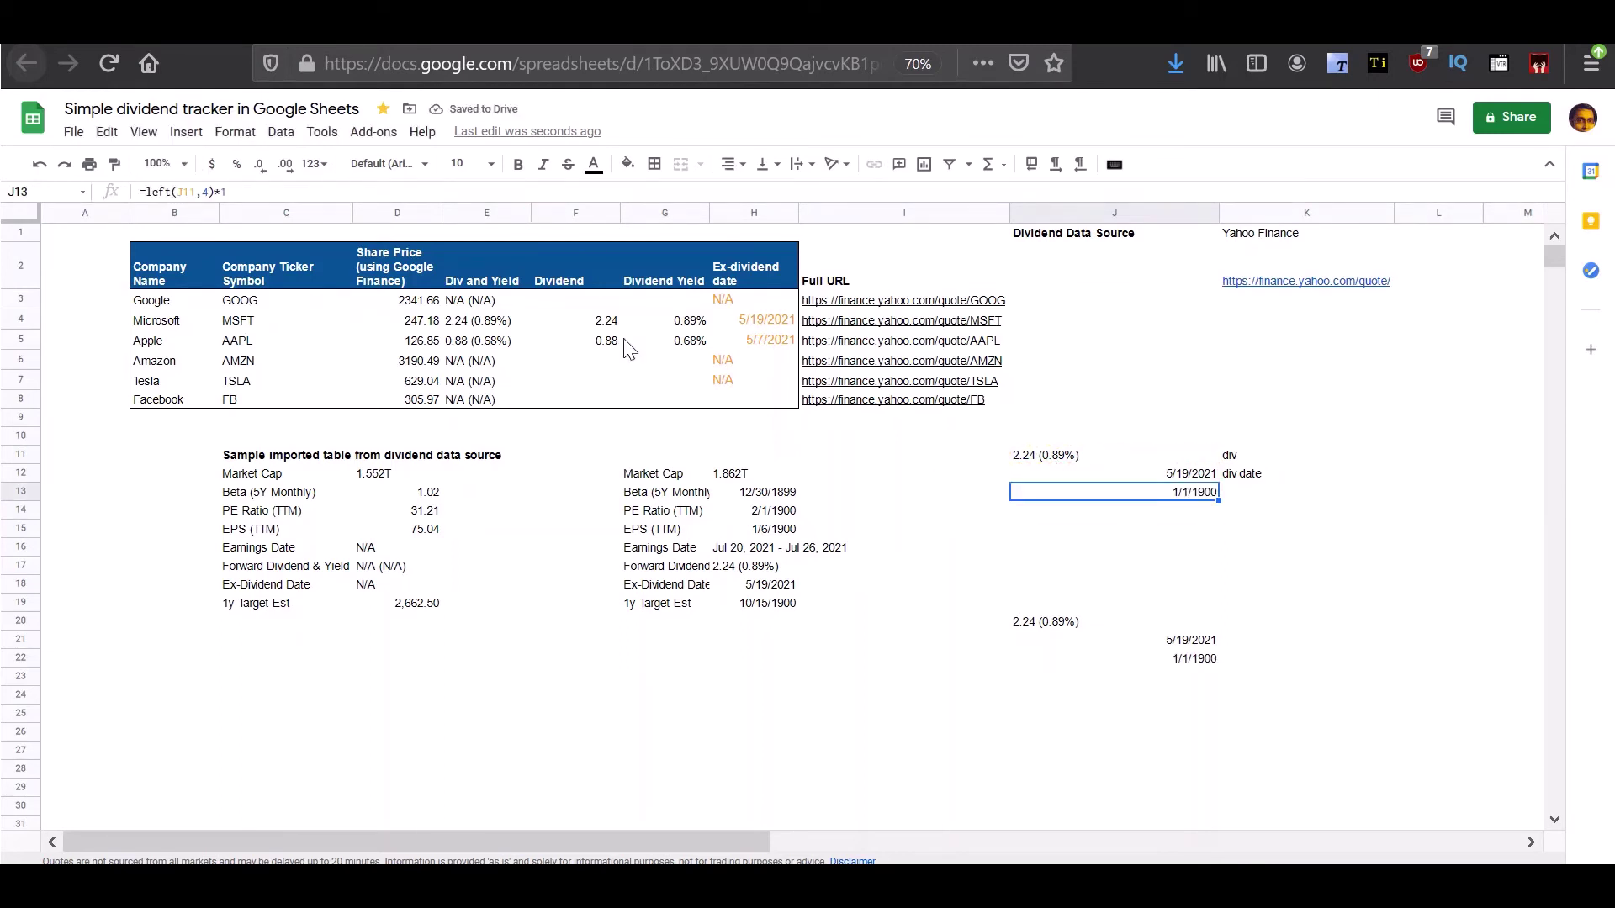
pyautogui.click(314, 164)
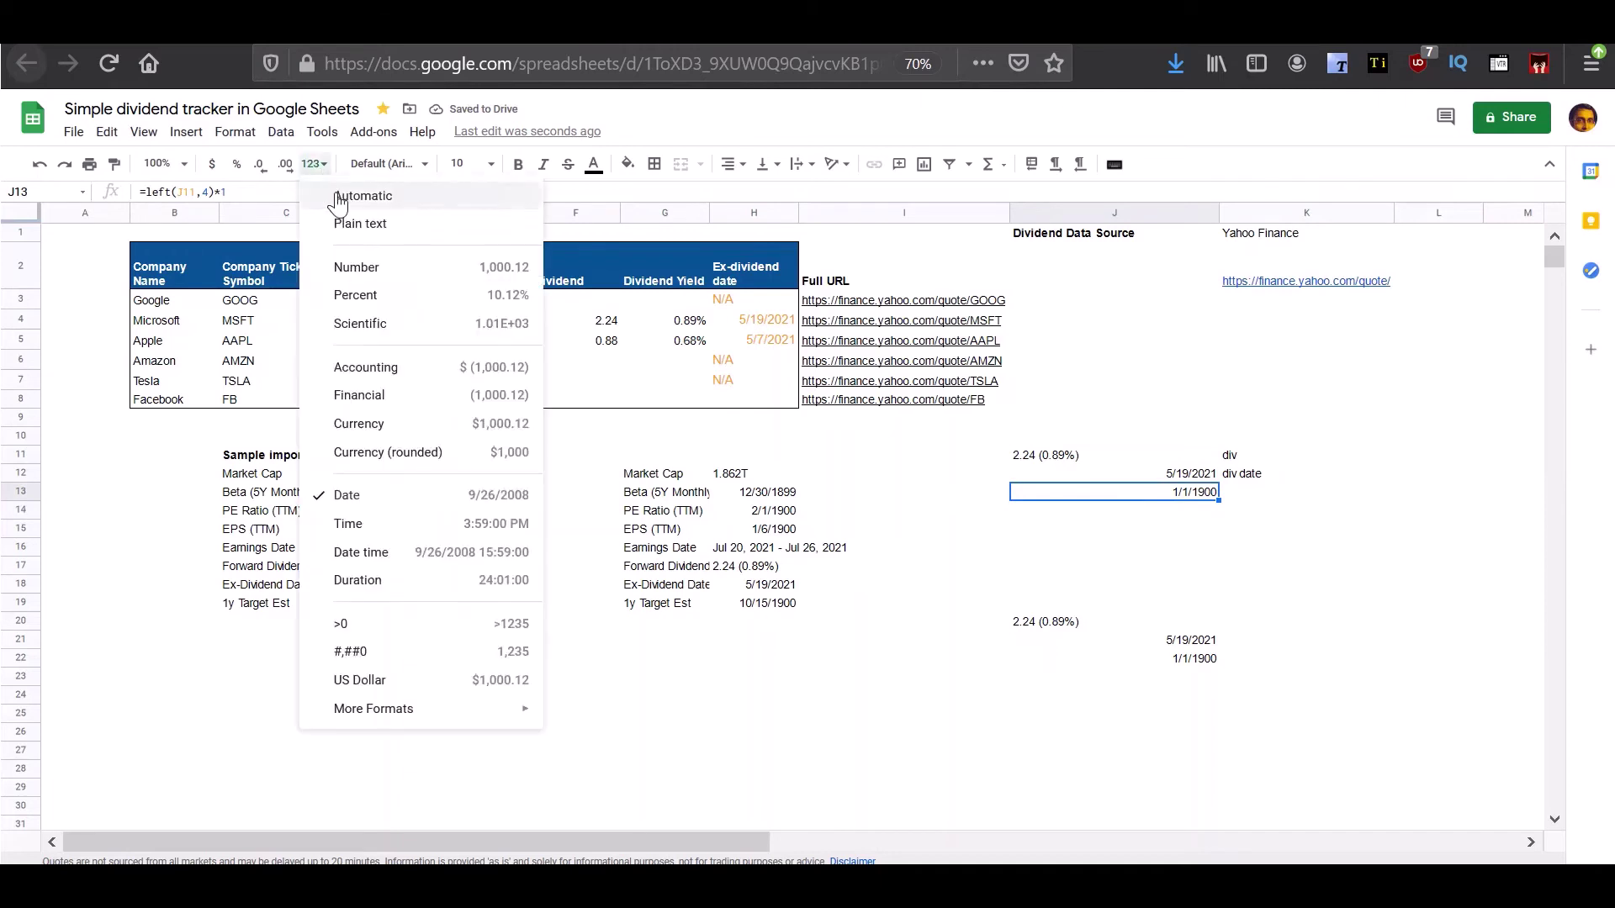
pyautogui.click(347, 280)
pyautogui.click(1195, 510)
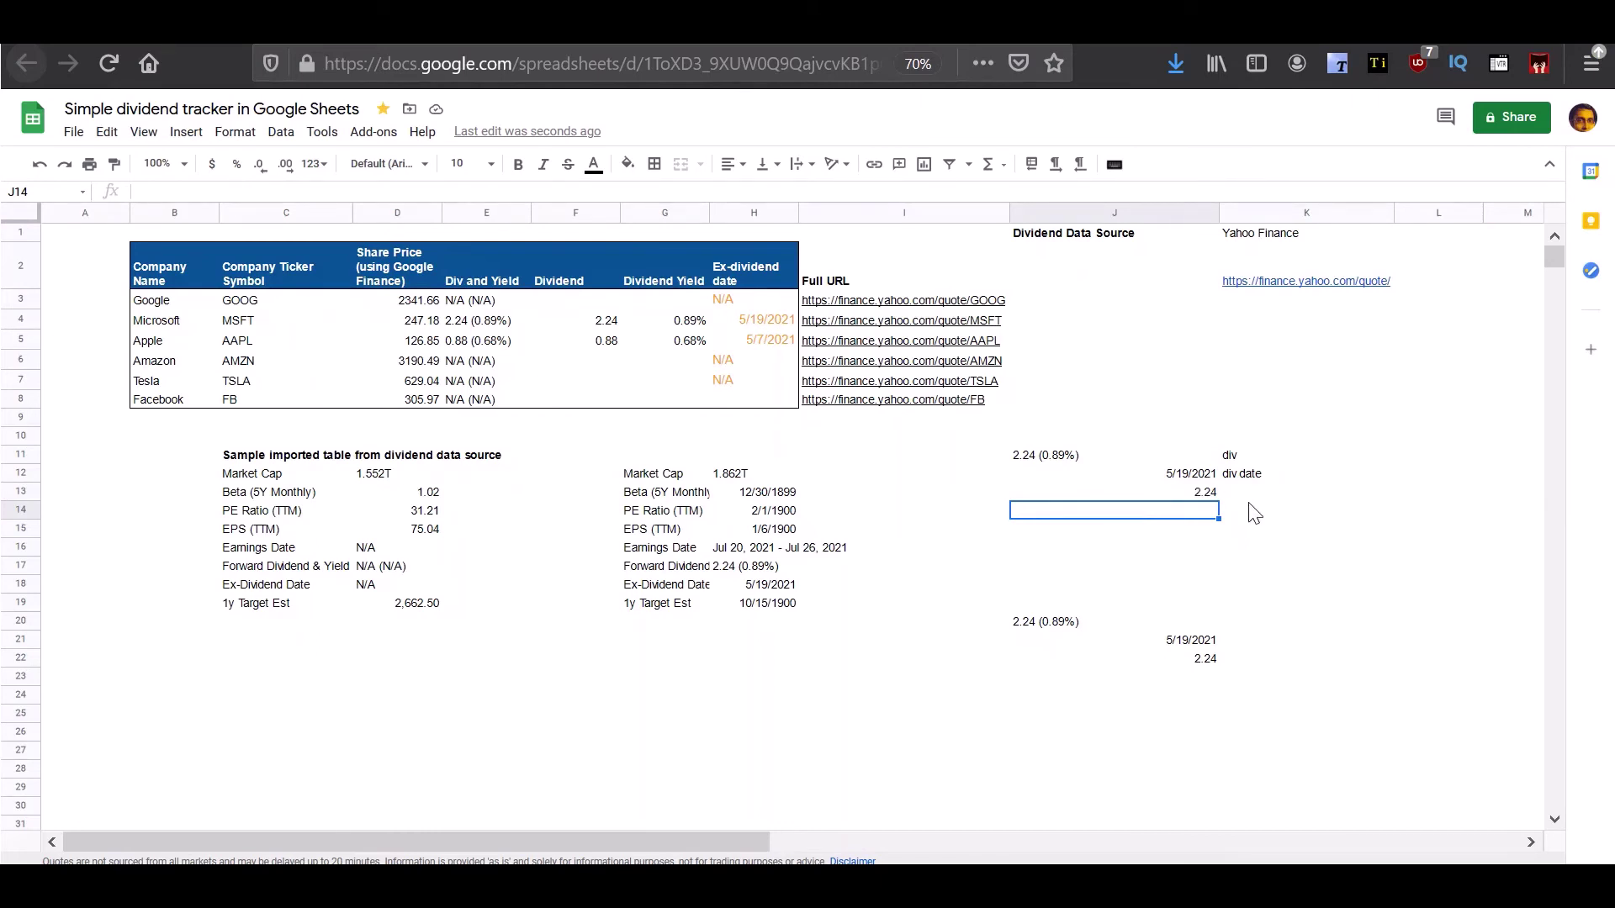
# - Enter =mid(J11,8,4) in J14 to extract the yield text
pyautogui.click(1255, 511)
pyautogui.click(1182, 521)
pyautogui.write('=')
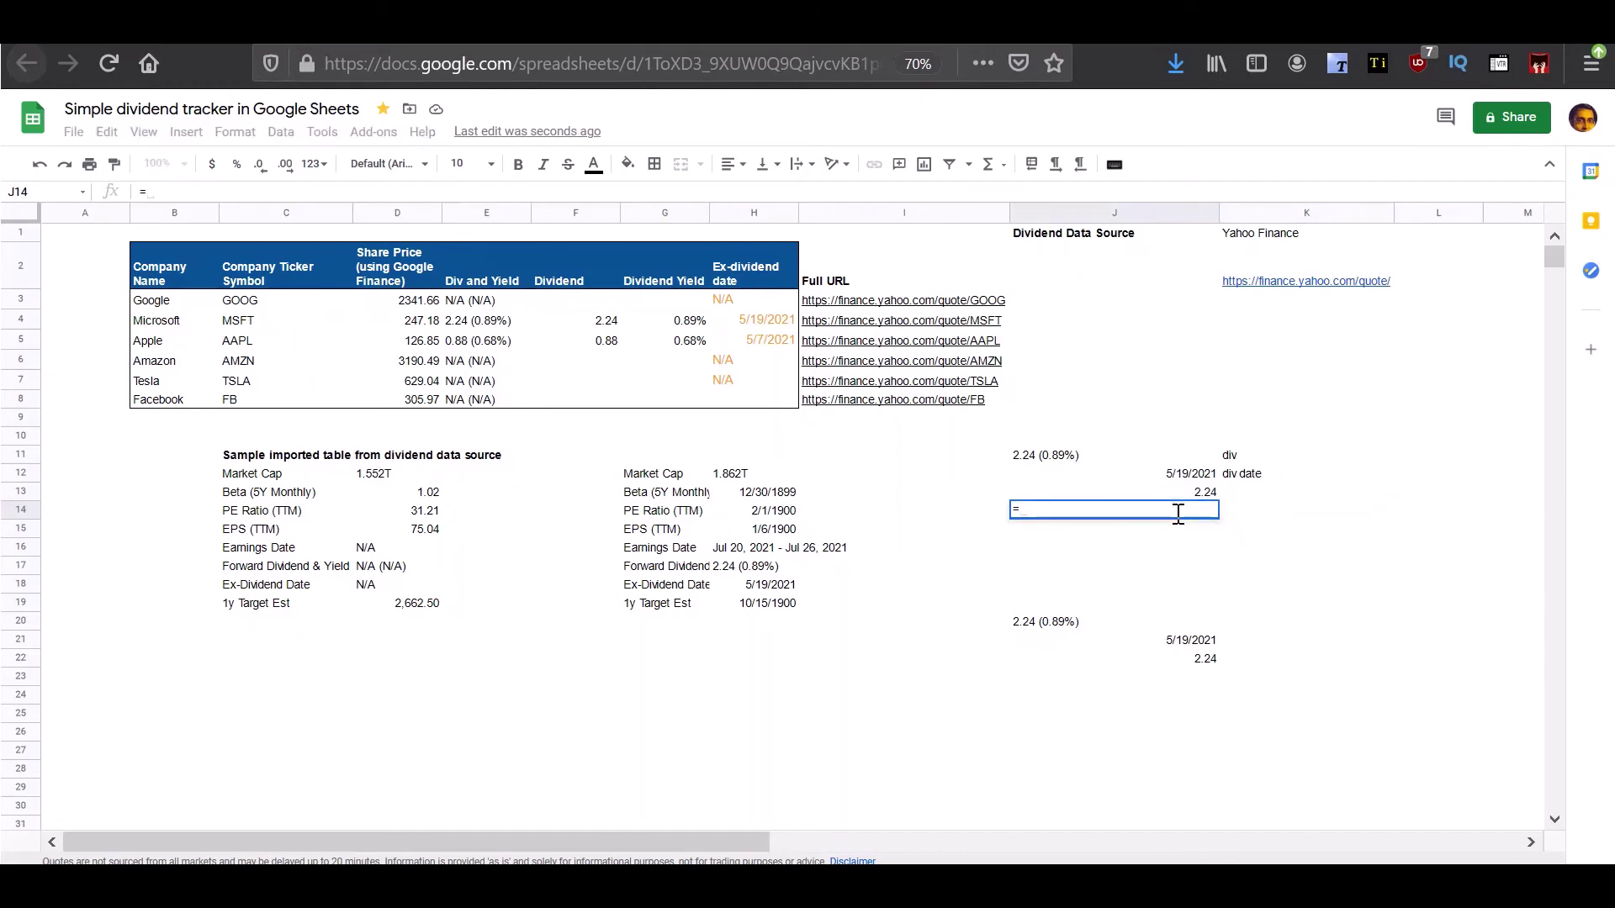
pyautogui.write('mid(')
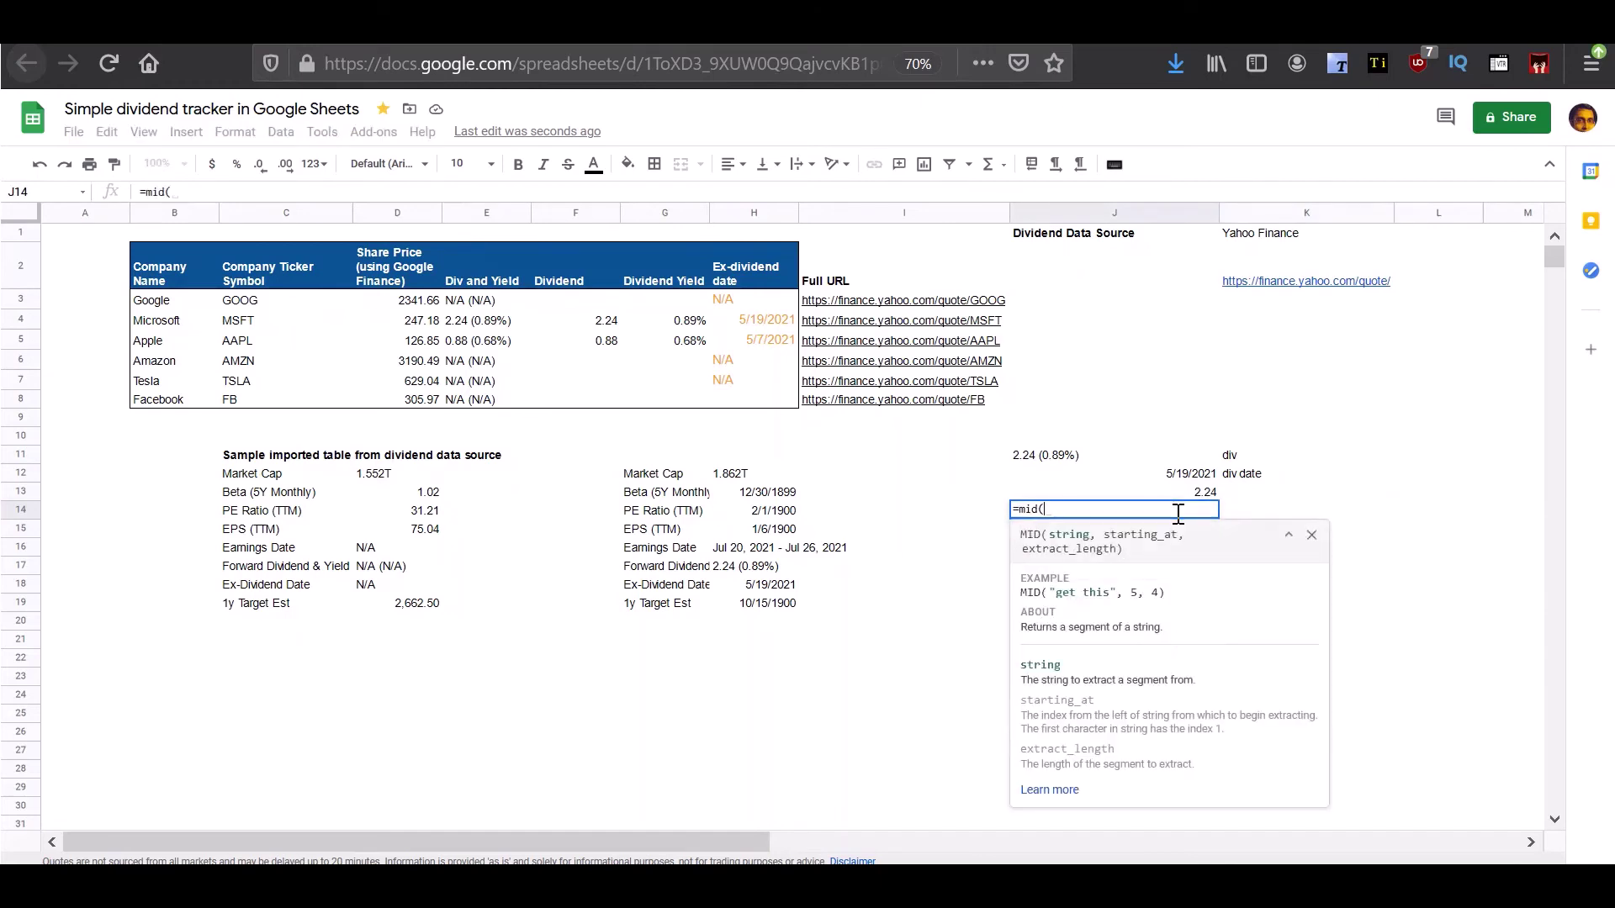
pyautogui.click(1027, 459)
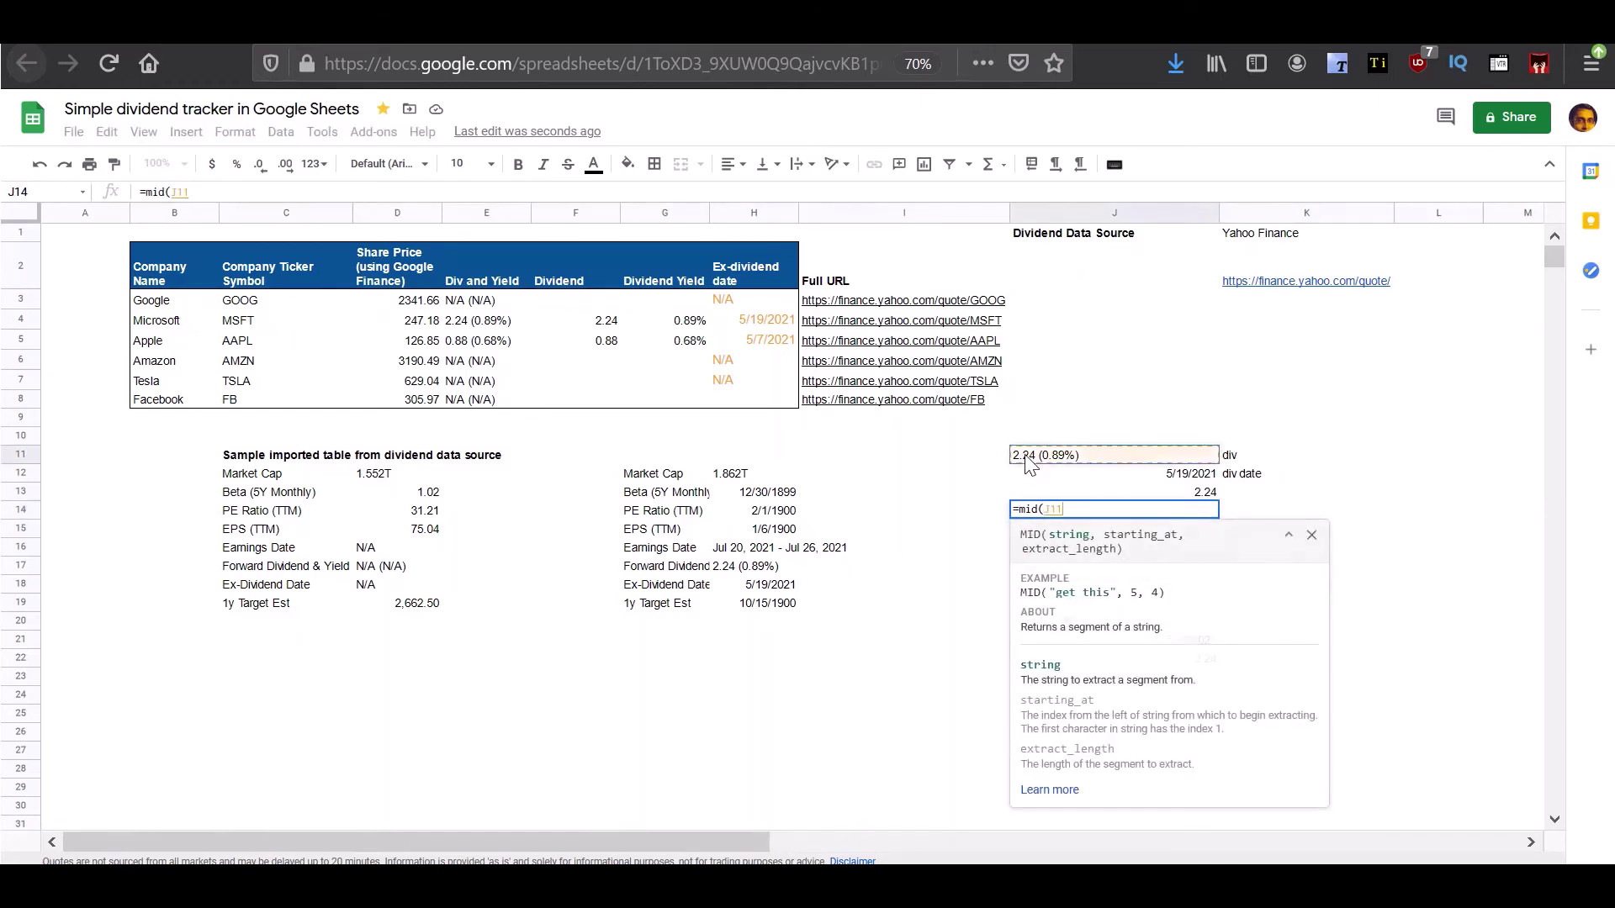
pyautogui.write(',')
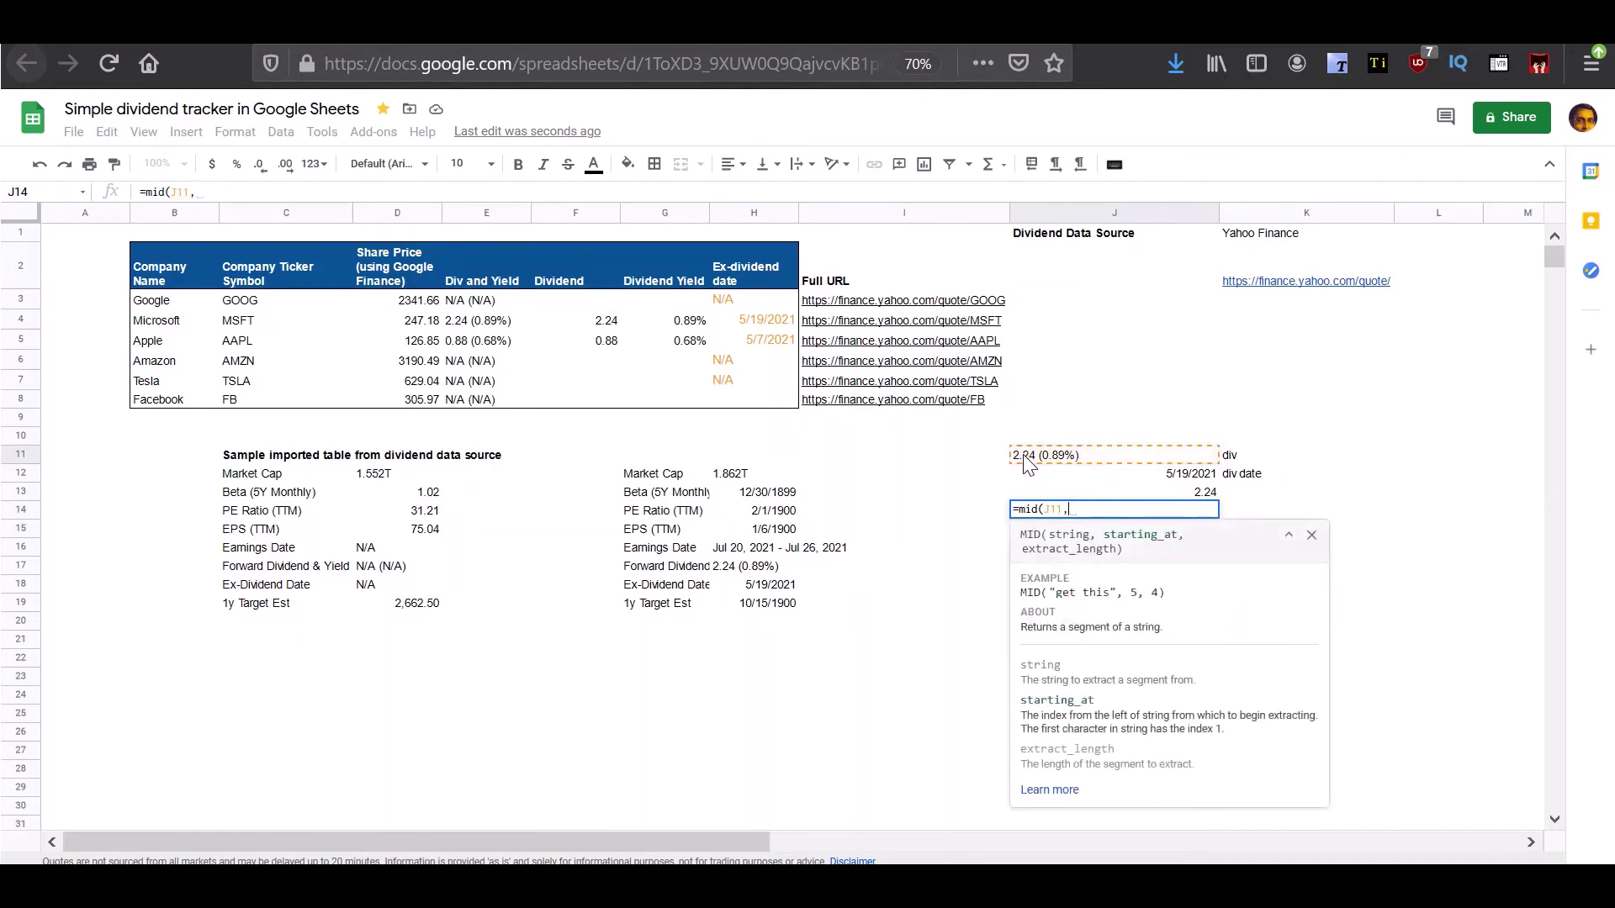
pyautogui.write('8.')
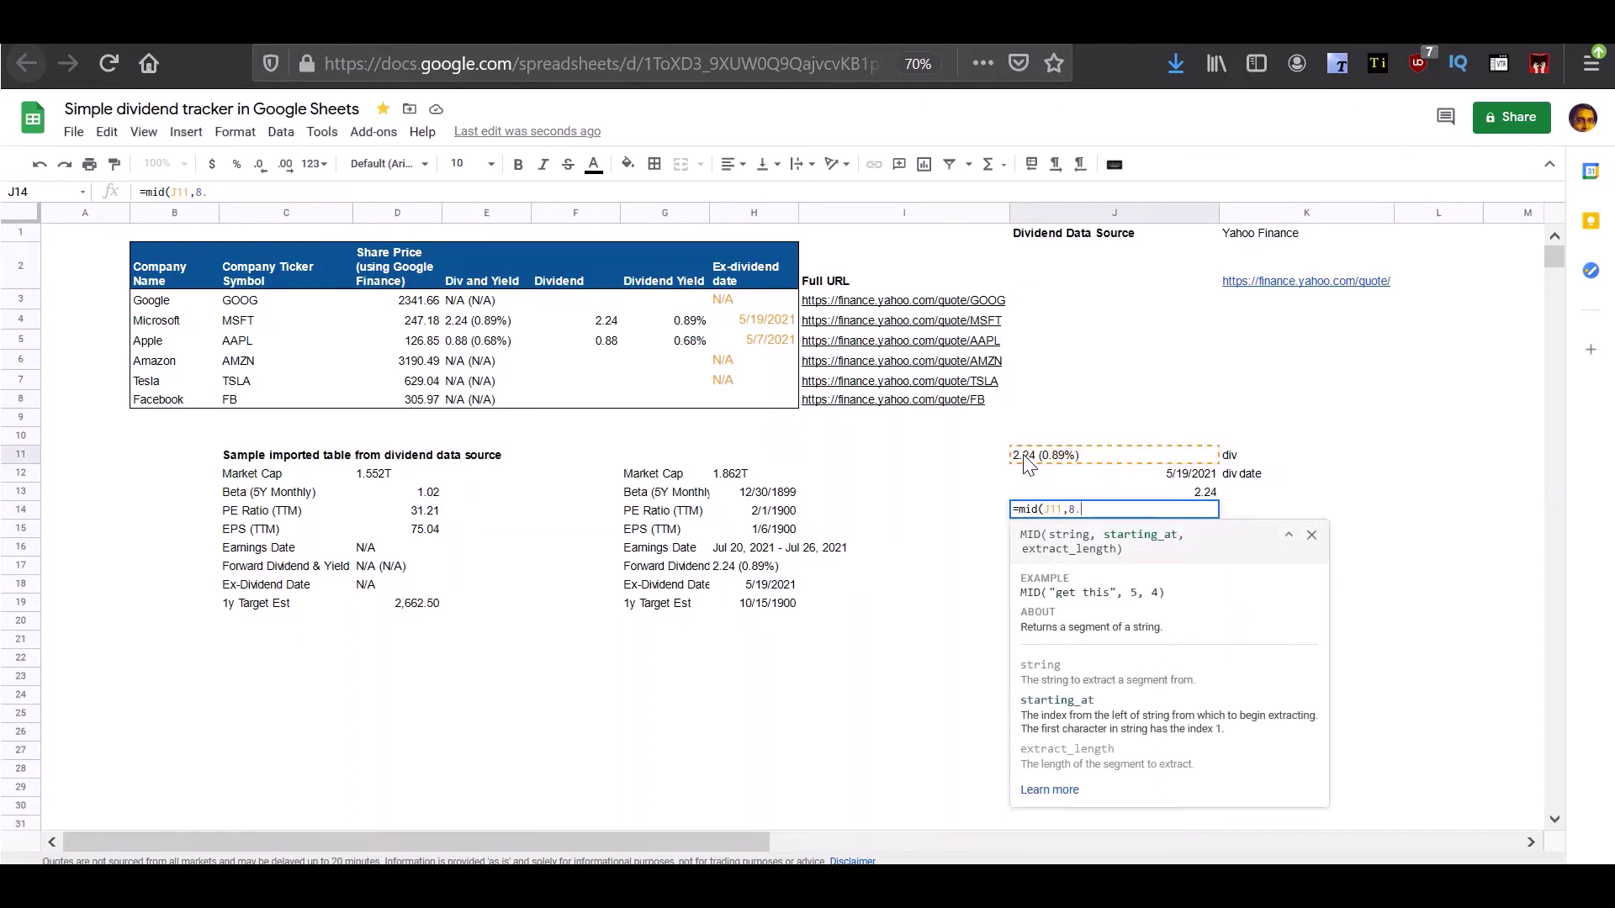
pyautogui.press('BackSpace')
pyautogui.write(',4')
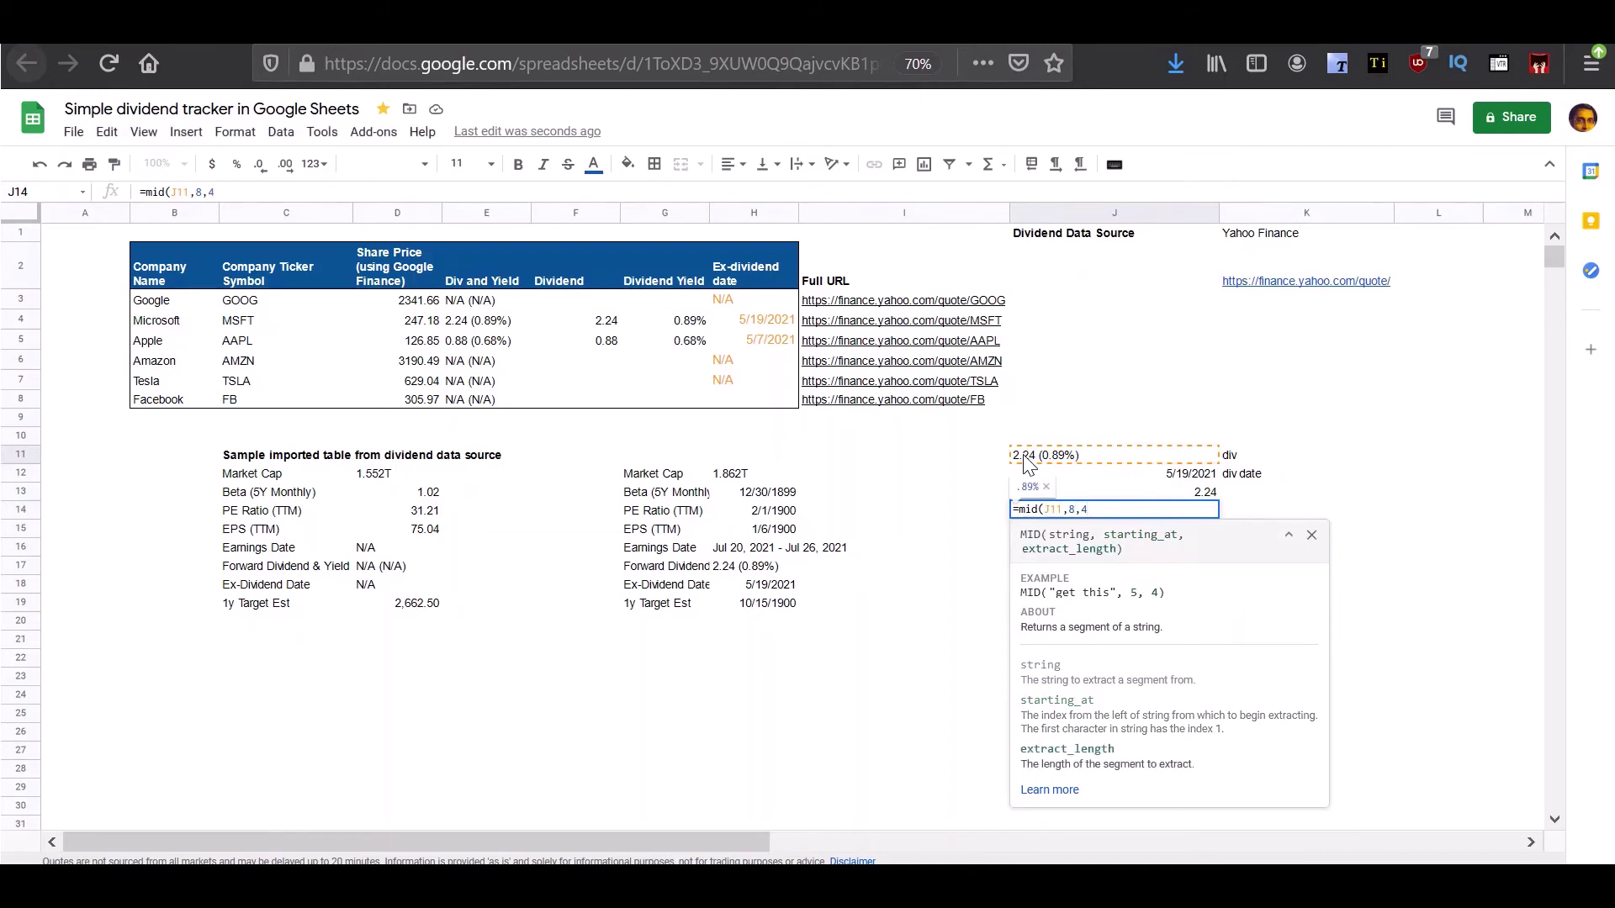
pyautogui.press('Return')
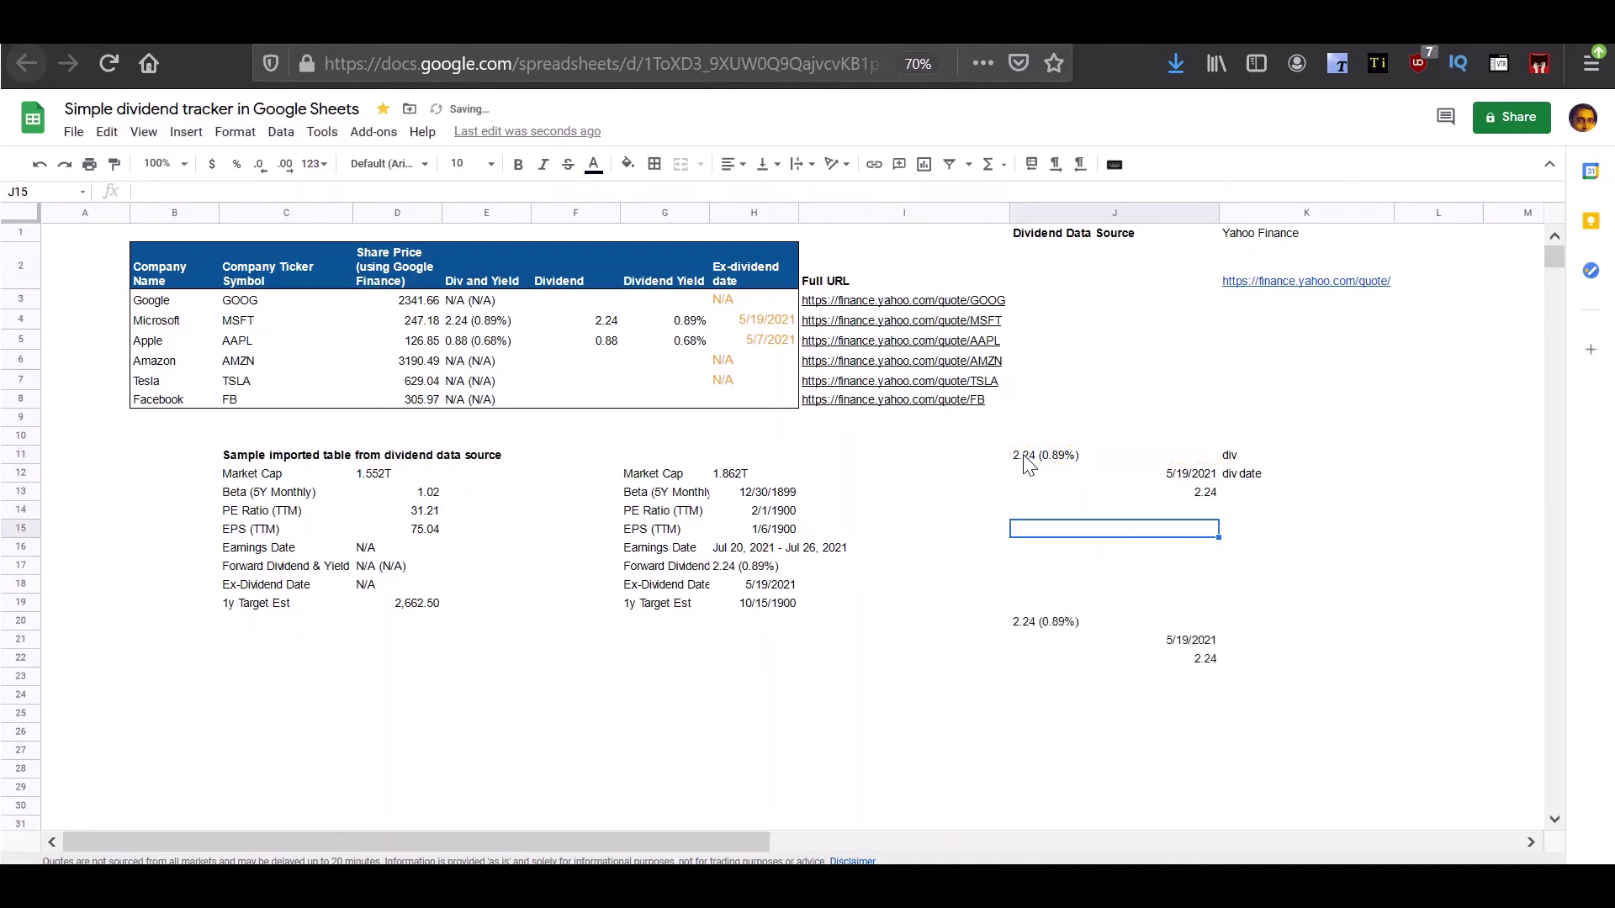
# - Append *1 to J14's formula and format it as Percent so it shows 0.89%
pyautogui.click(1029, 512)
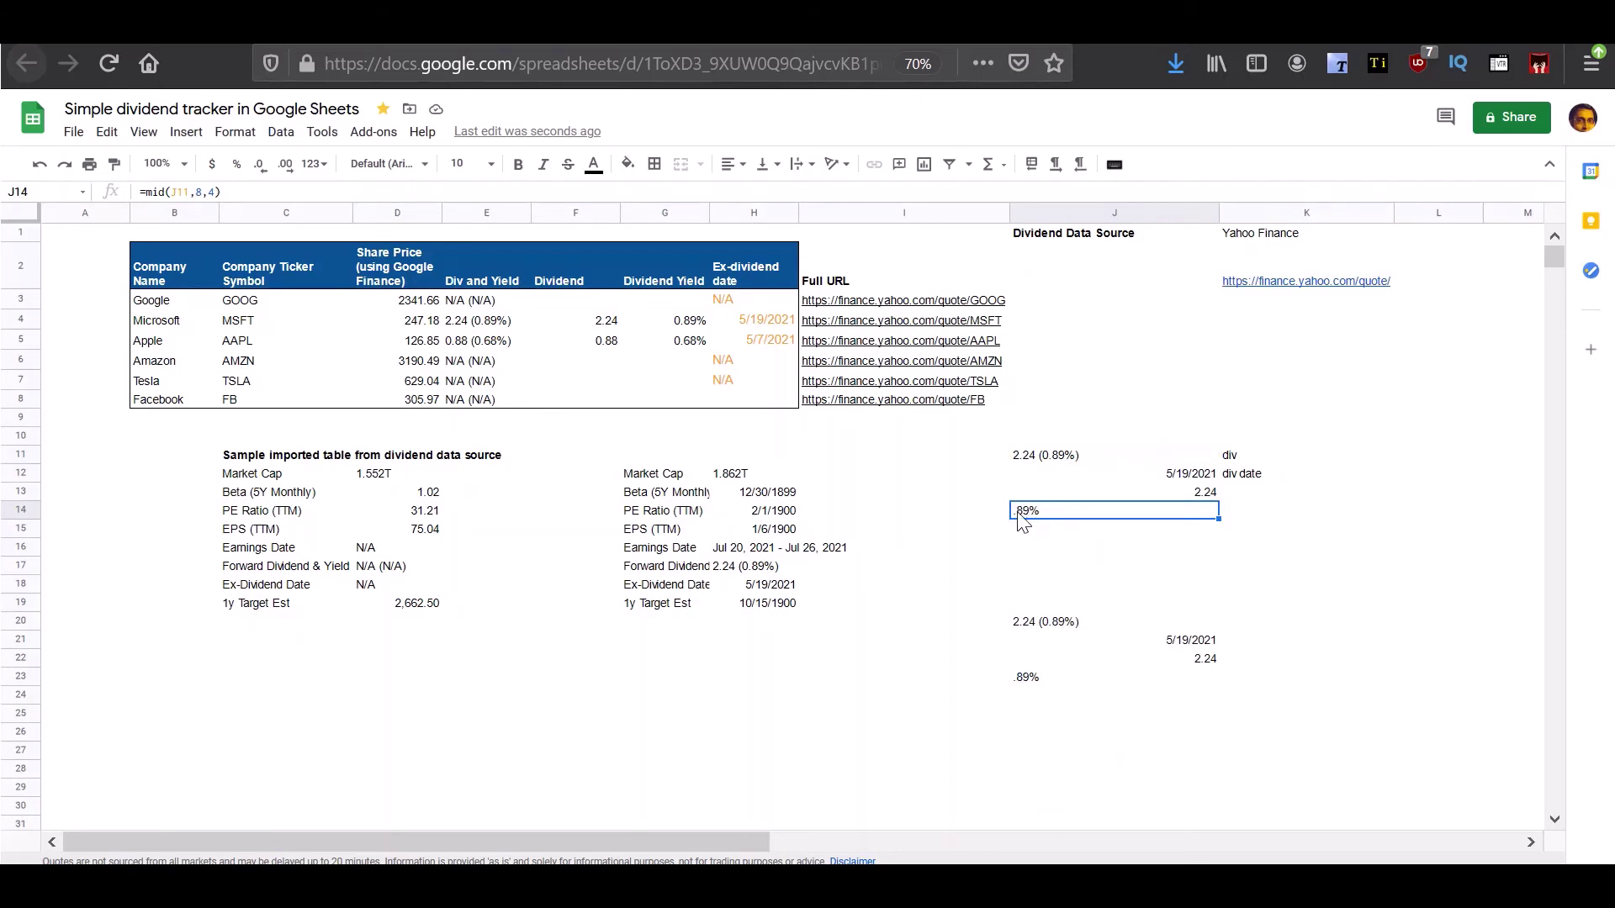
pyautogui.click(308, 192)
pyautogui.write('*1')
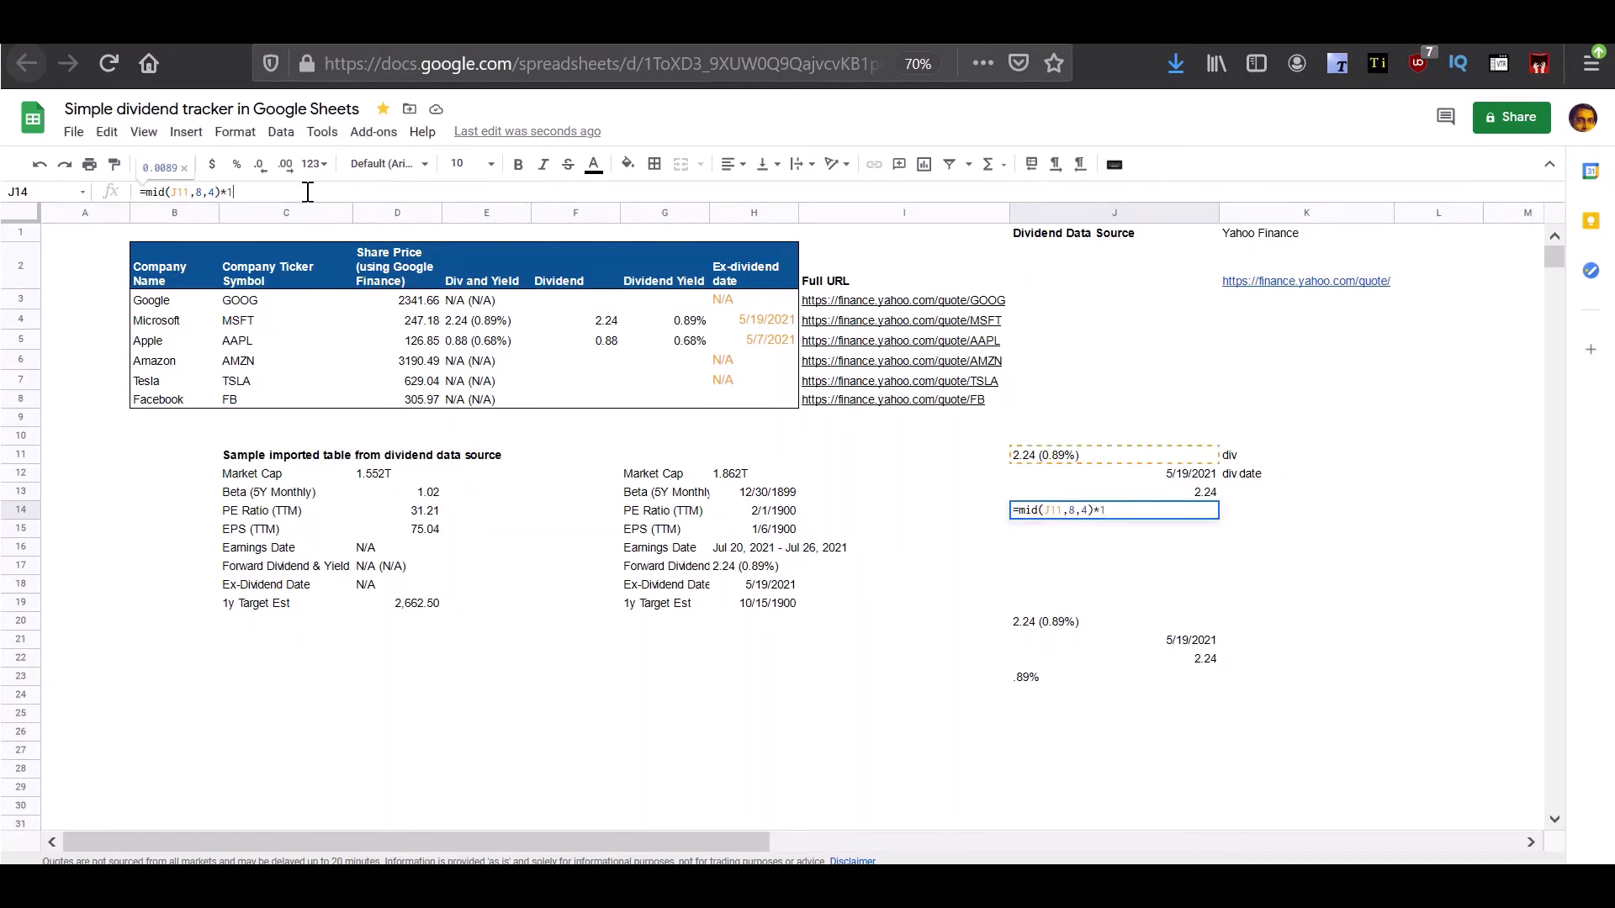
pyautogui.press('Return')
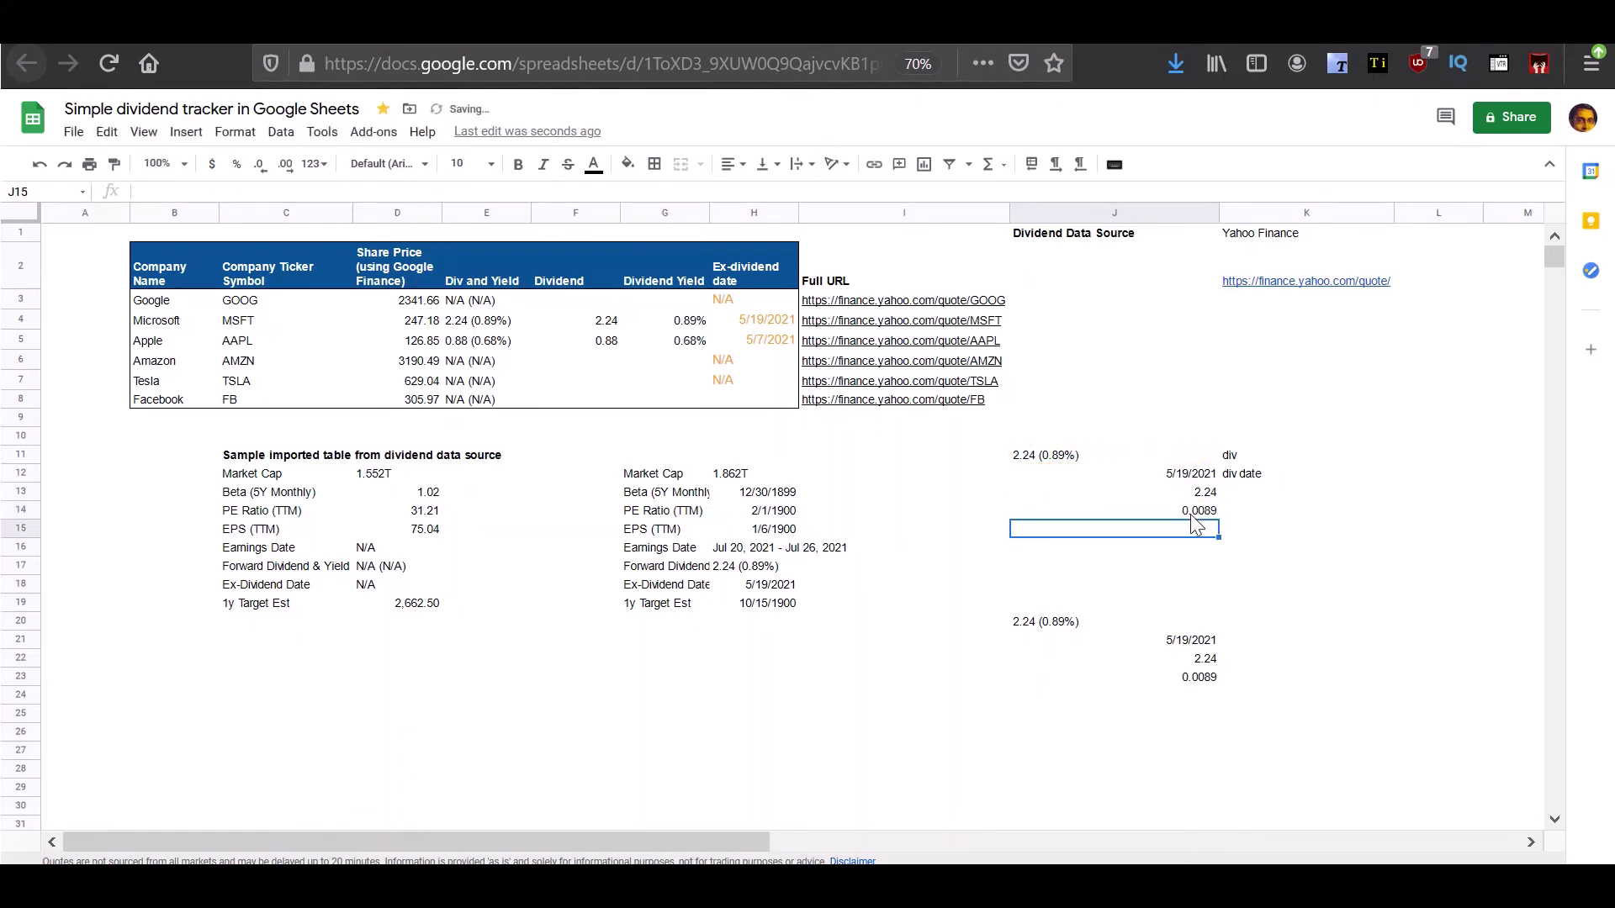
pyautogui.click(1190, 513)
pyautogui.click(318, 164)
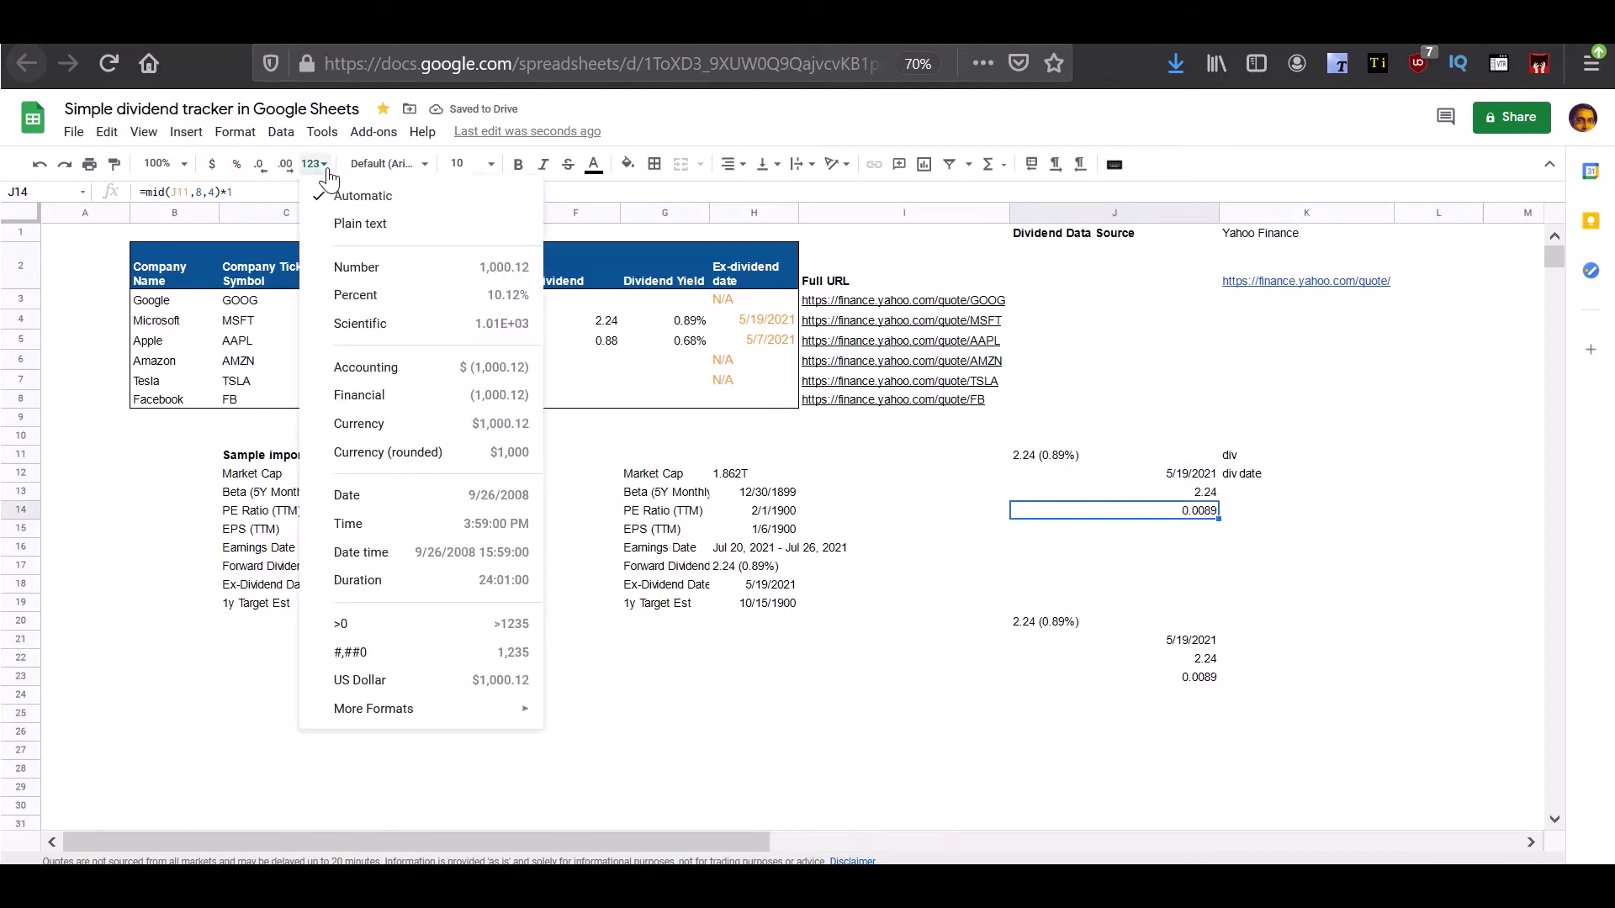
pyautogui.click(374, 296)
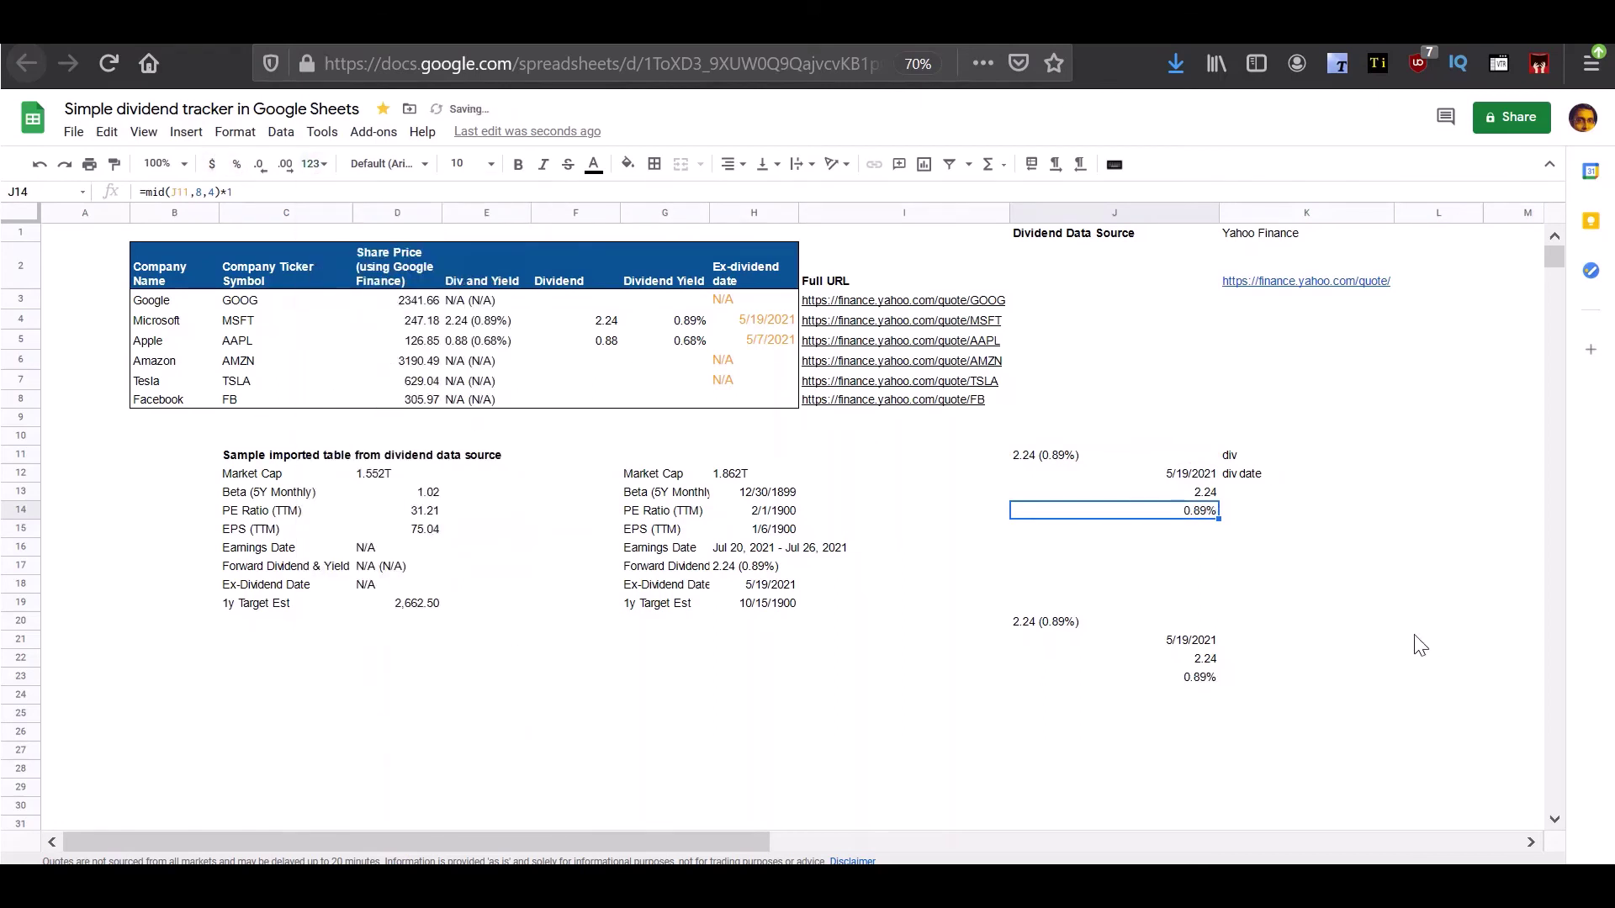
pyautogui.click(1304, 566)
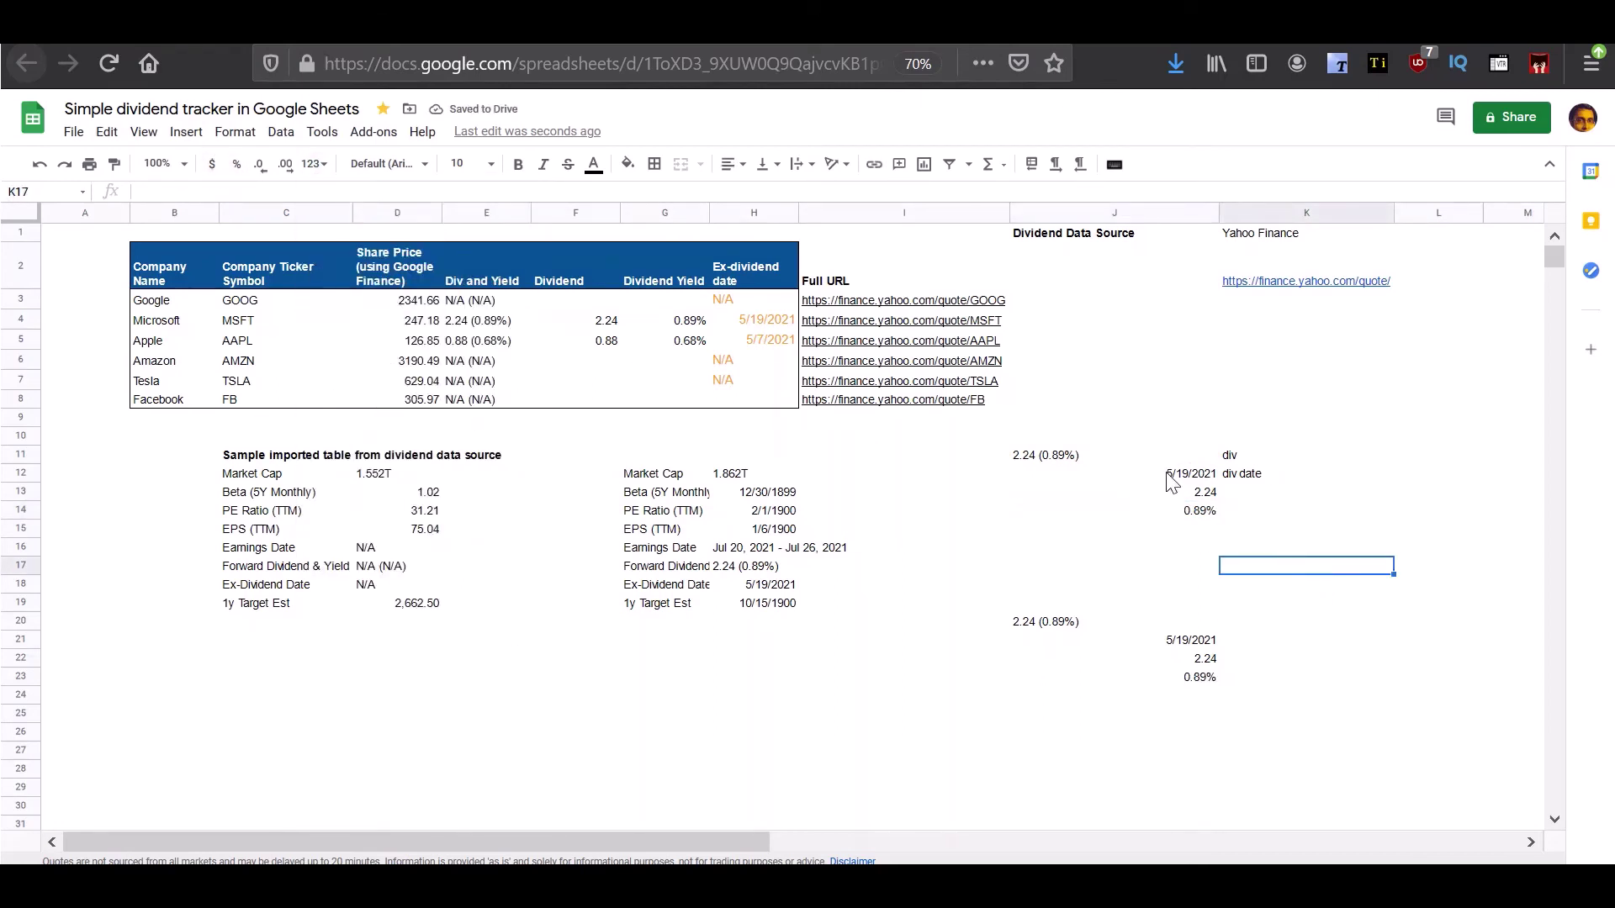
pyautogui.moveTo(1166, 476); pyautogui.dragTo(1161, 510)
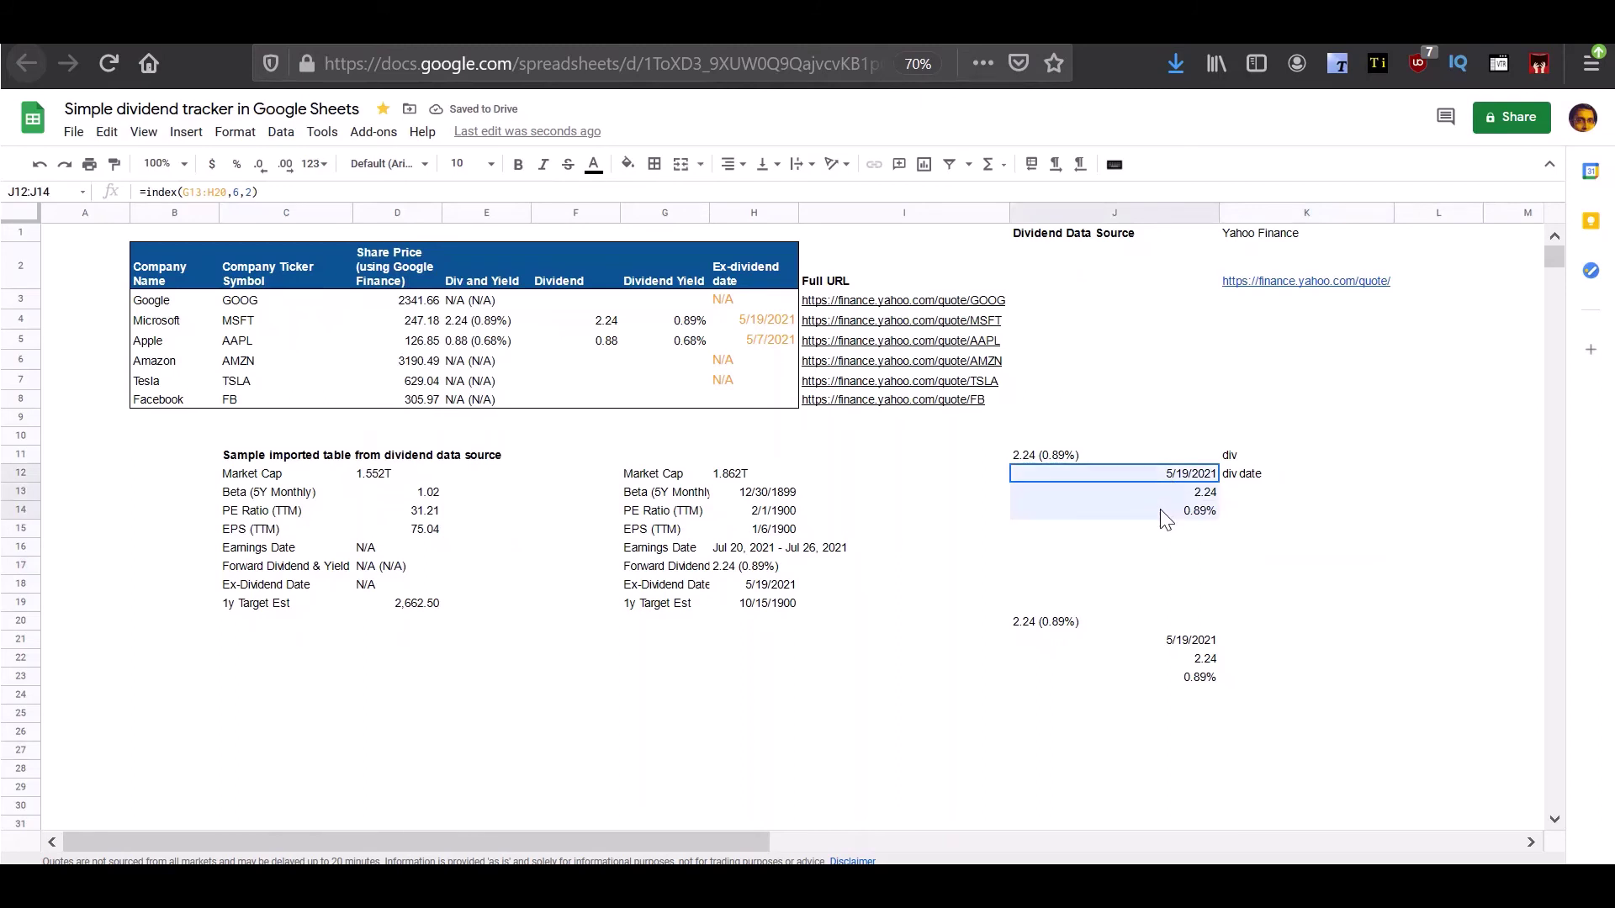
pyautogui.click(1303, 517)
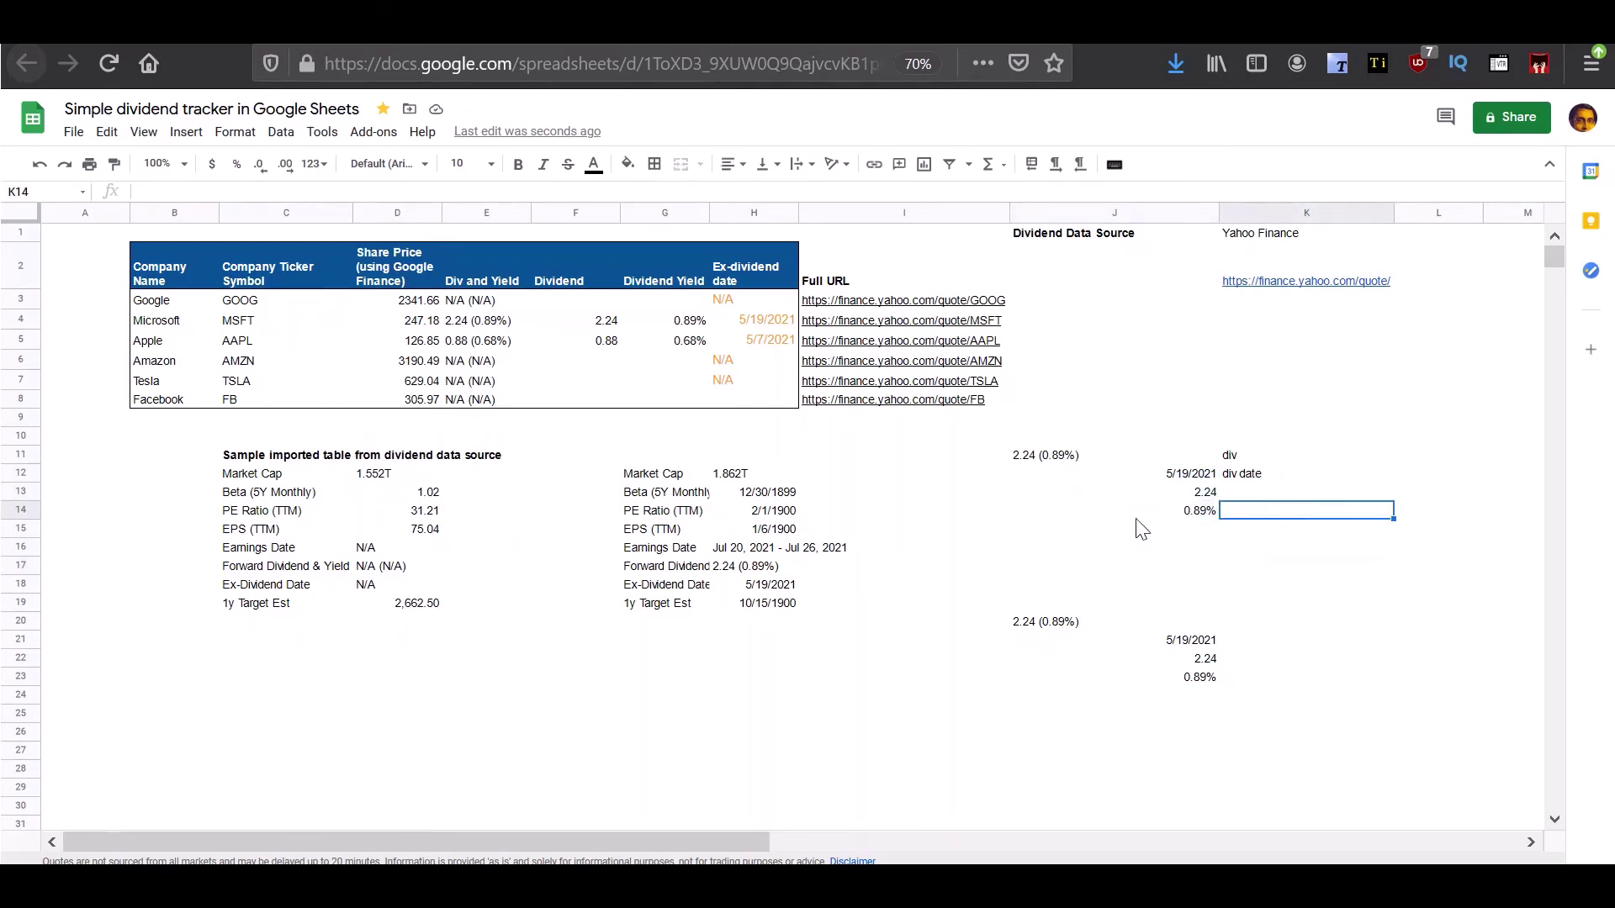
pyautogui.click(661, 479)
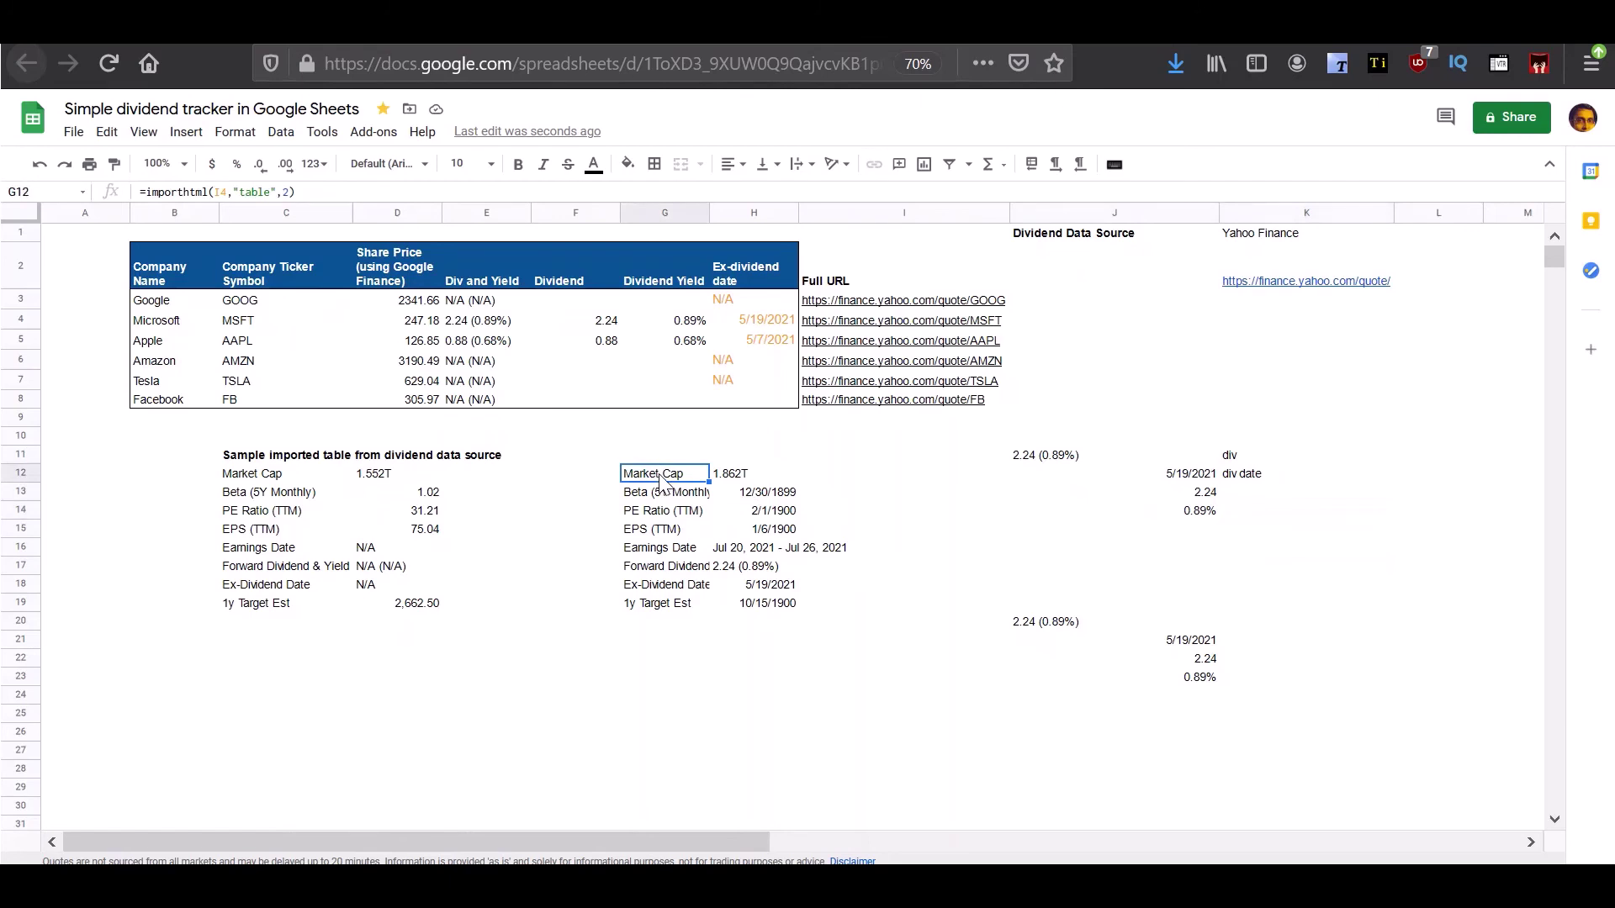
pyautogui.click(1015, 461)
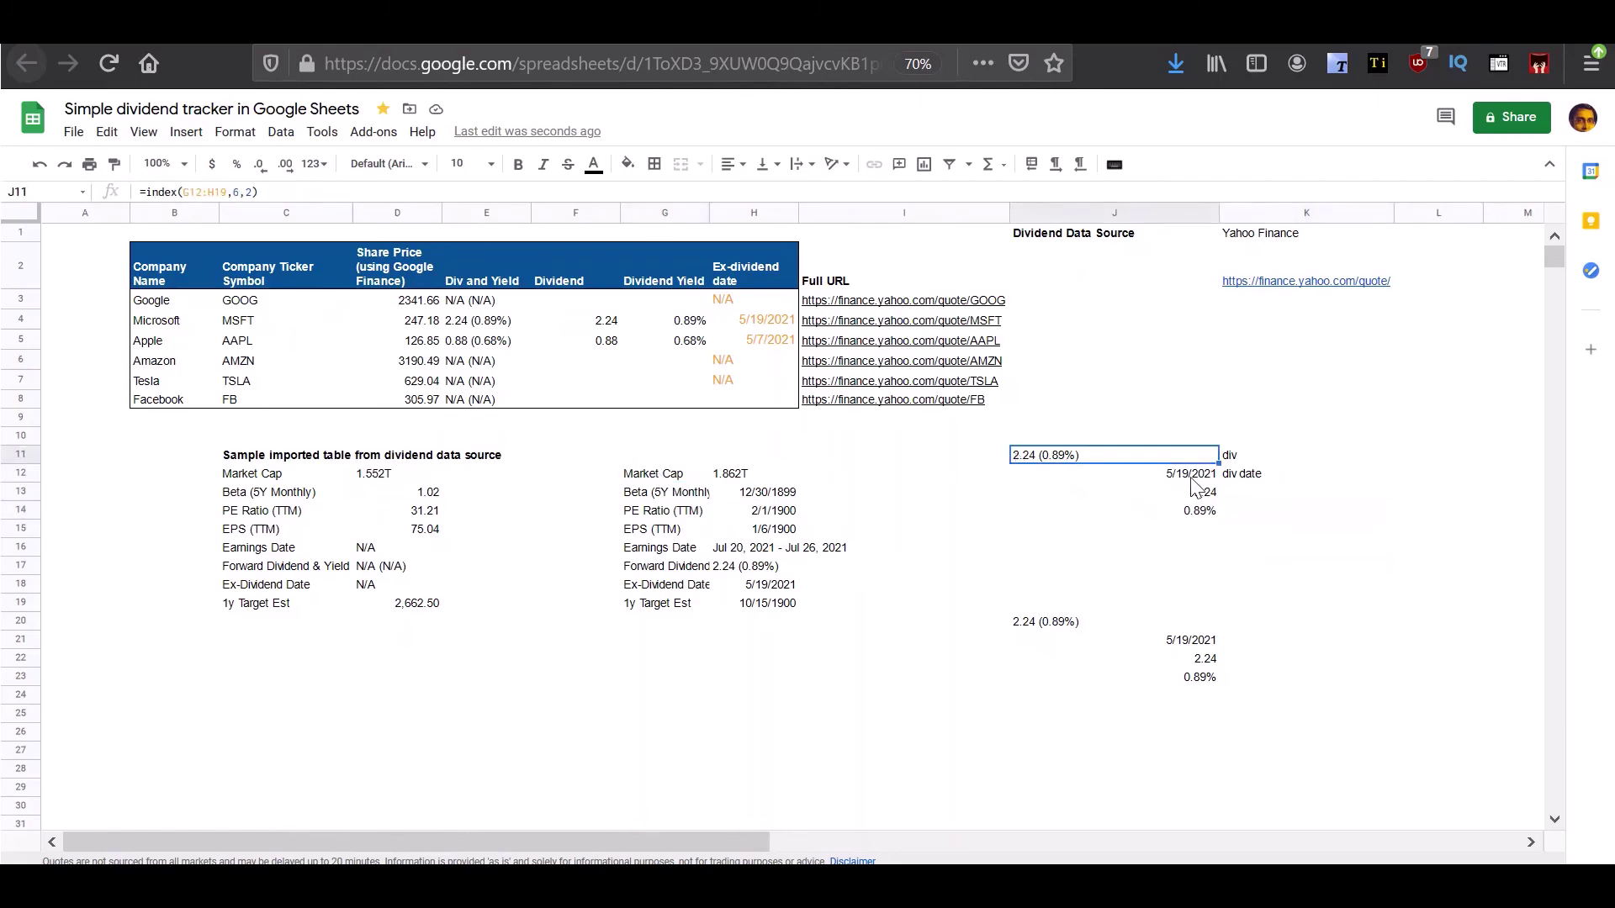
pyautogui.click(1191, 474)
pyautogui.click(1186, 493)
pyautogui.click(1175, 515)
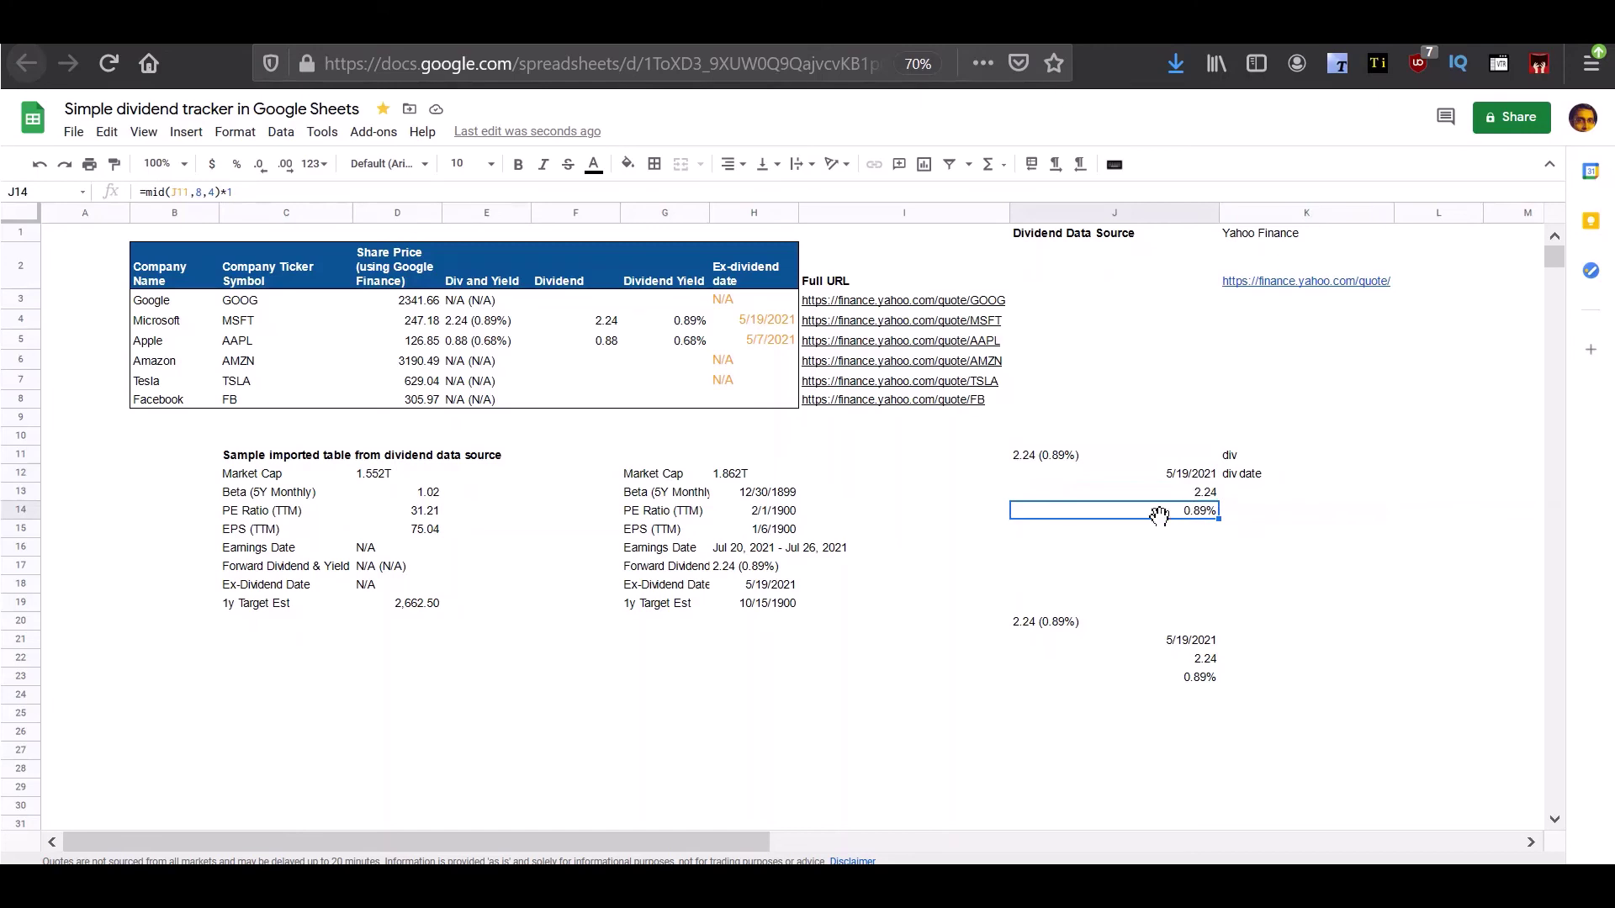
pyautogui.click(460, 309)
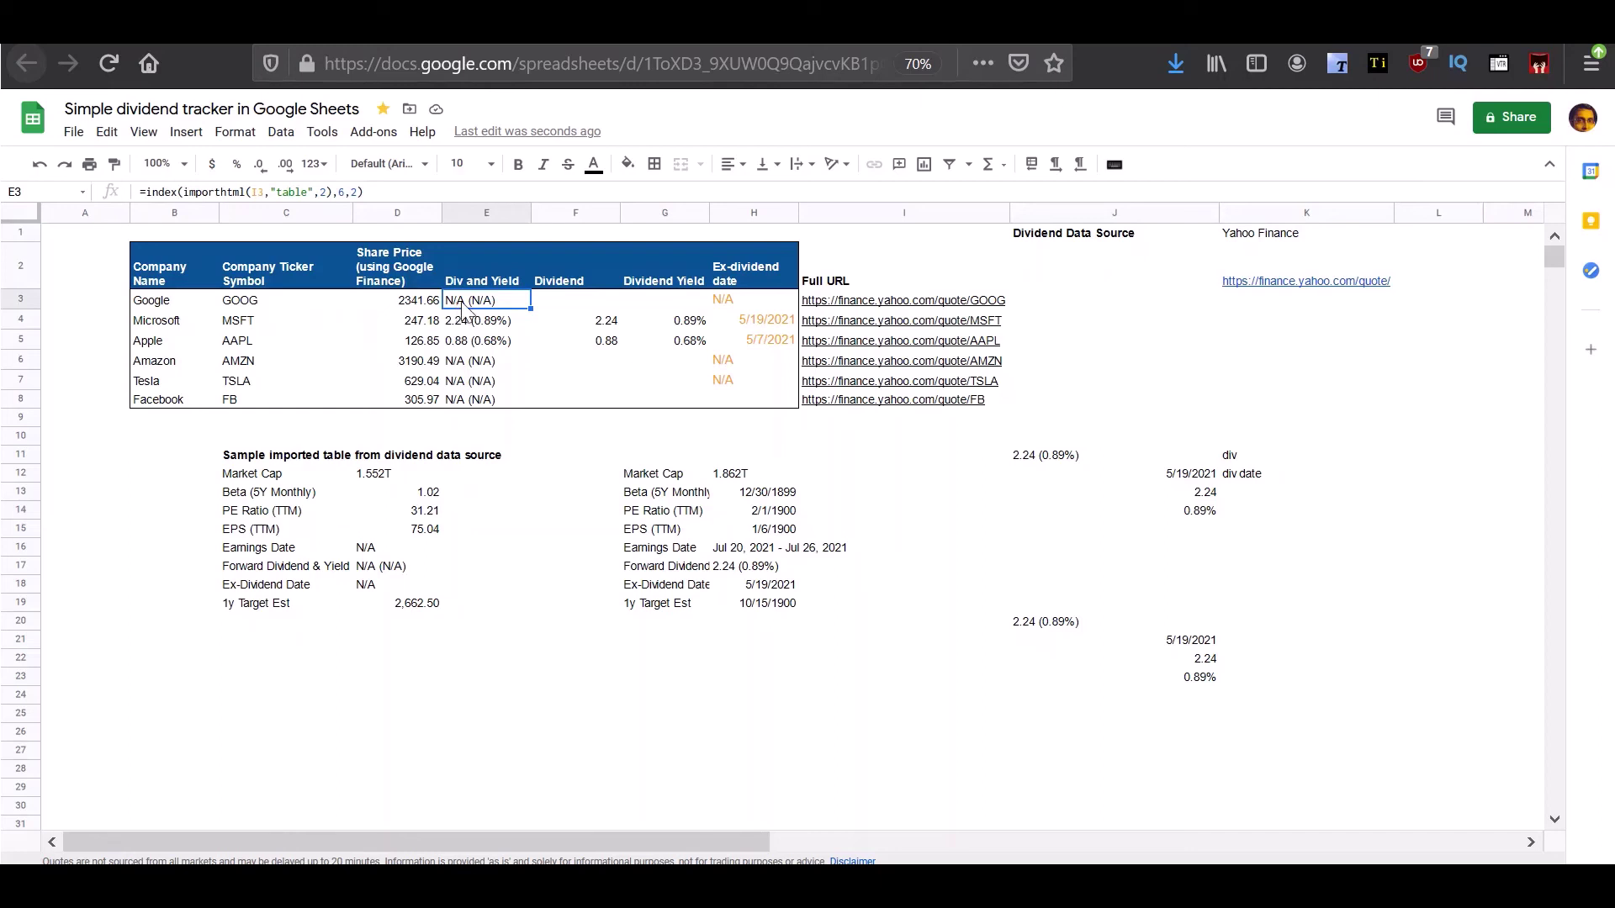
pyautogui.click(551, 310)
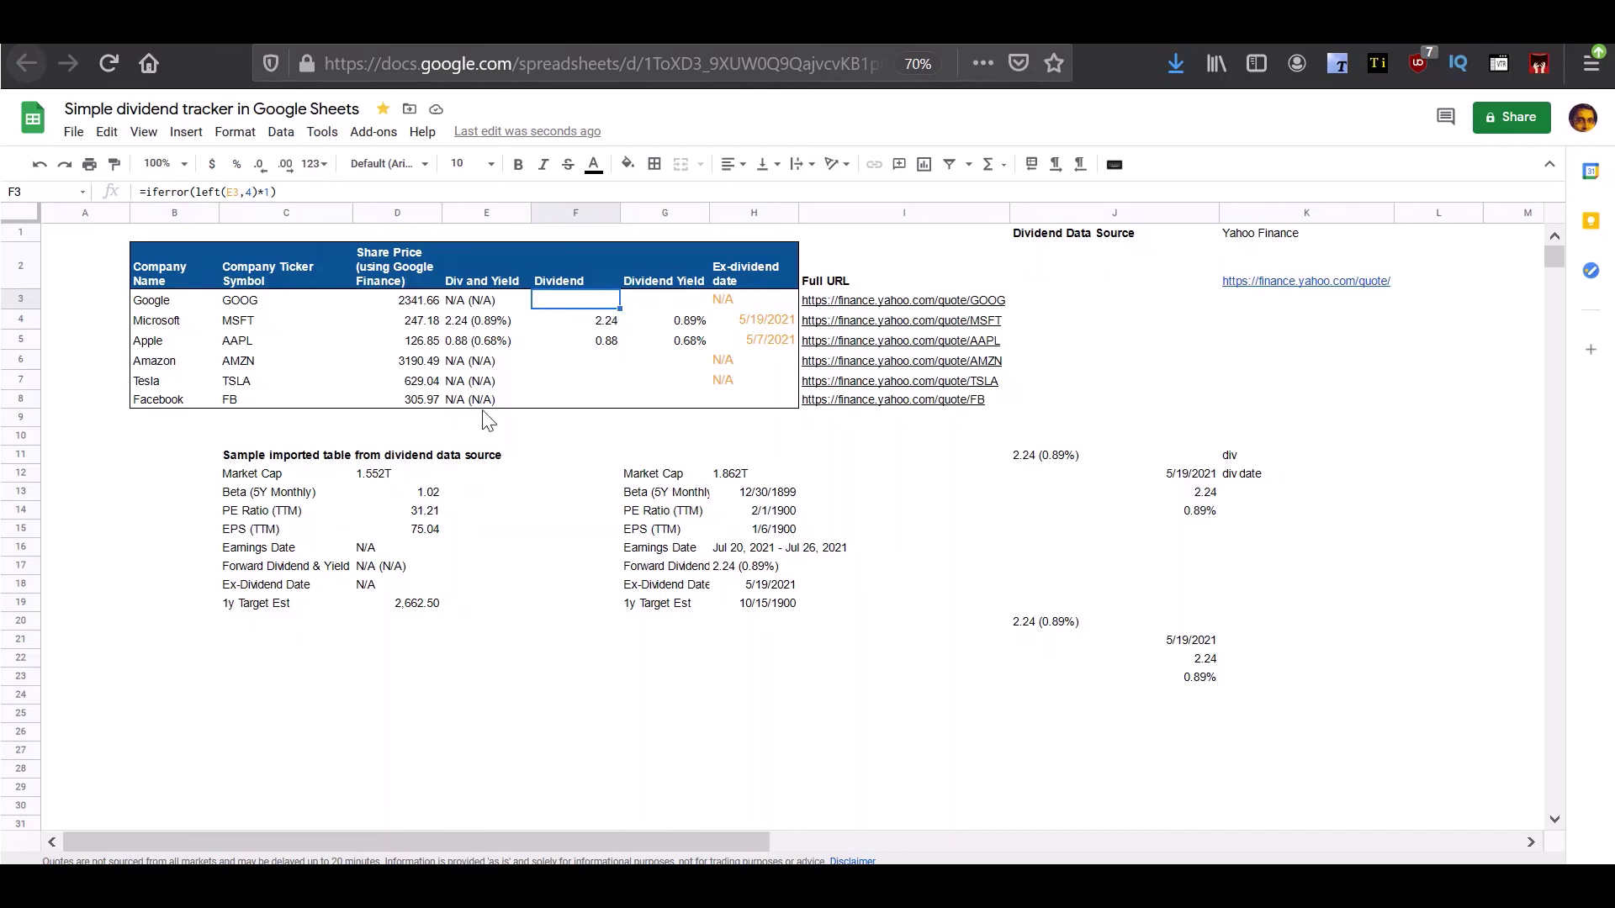
pyautogui.click(677, 302)
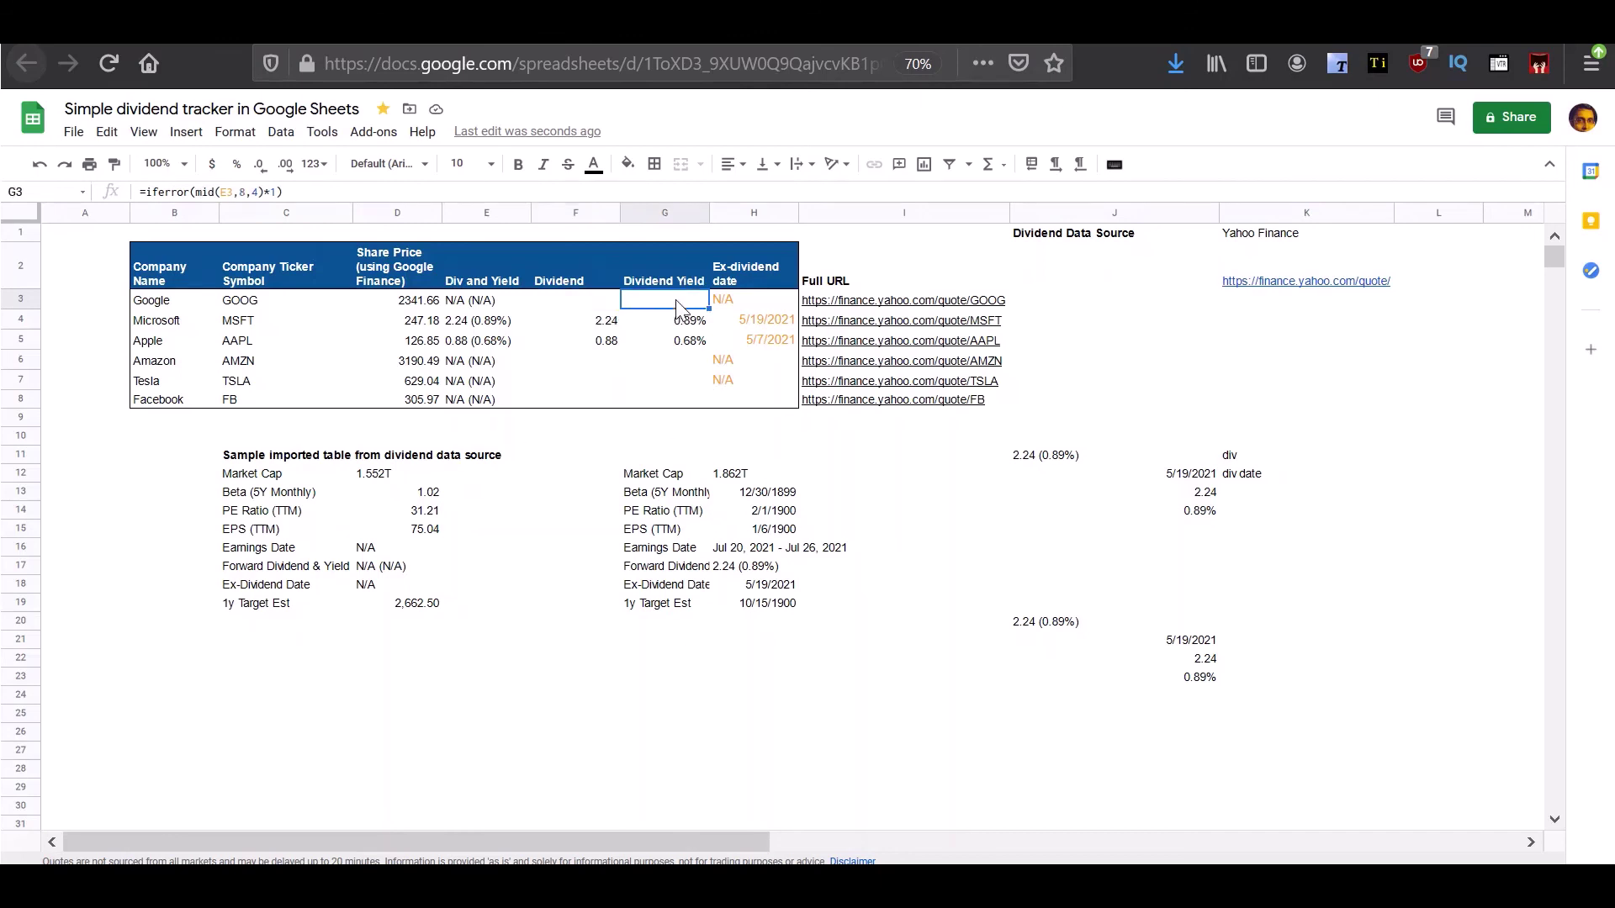
pyautogui.click(664, 529)
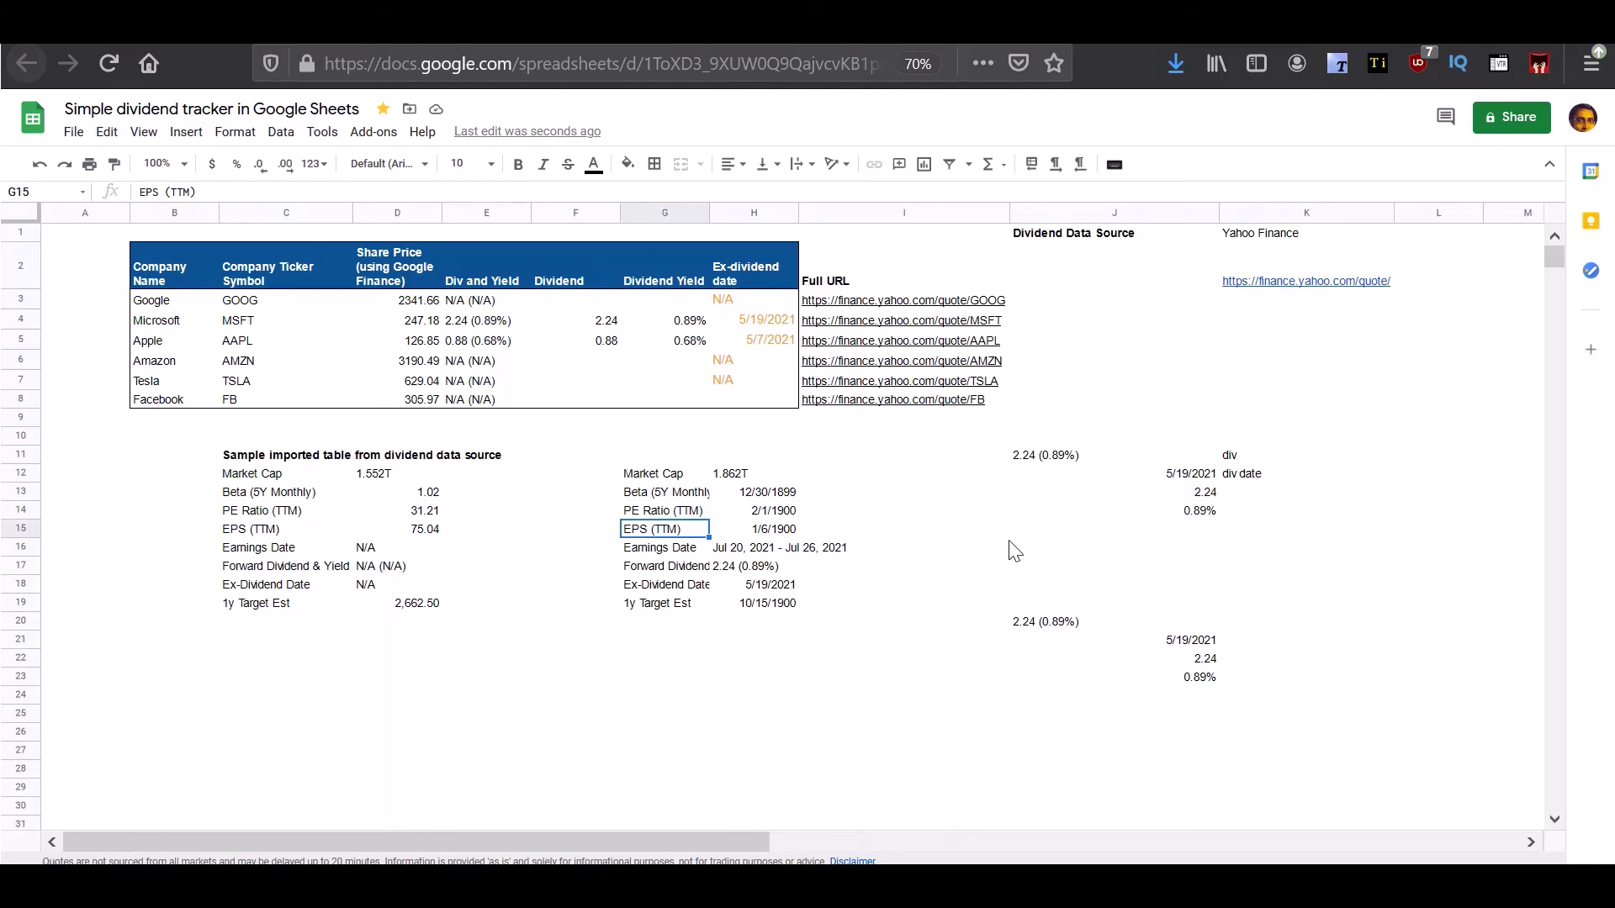
pyautogui.click(507, 289)
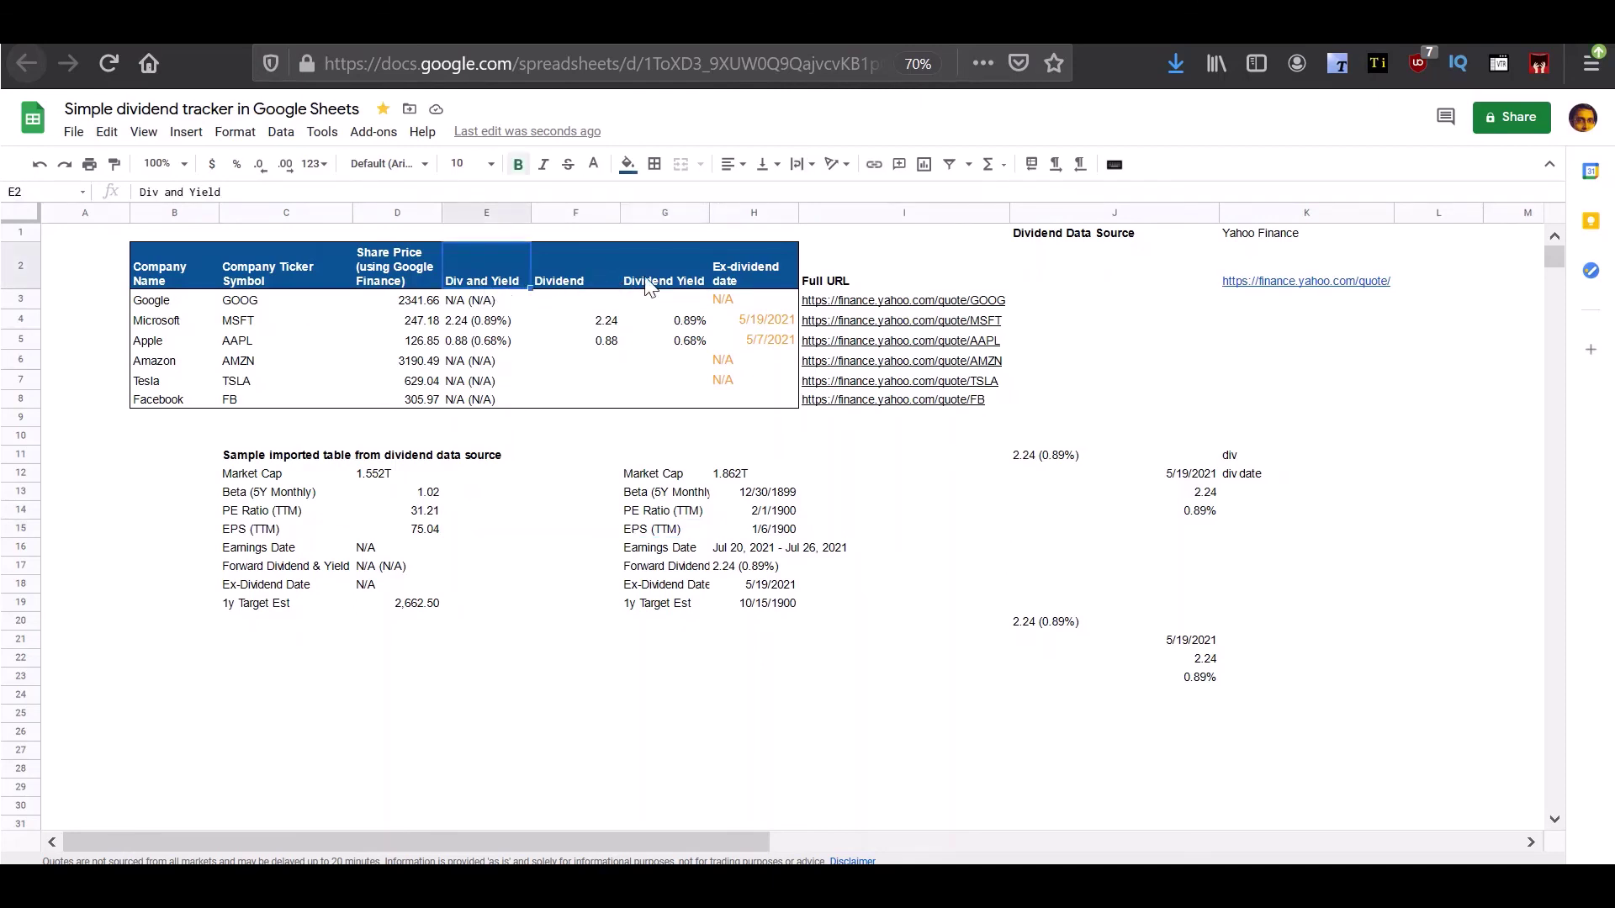
pyautogui.click(669, 285)
pyautogui.click(758, 271)
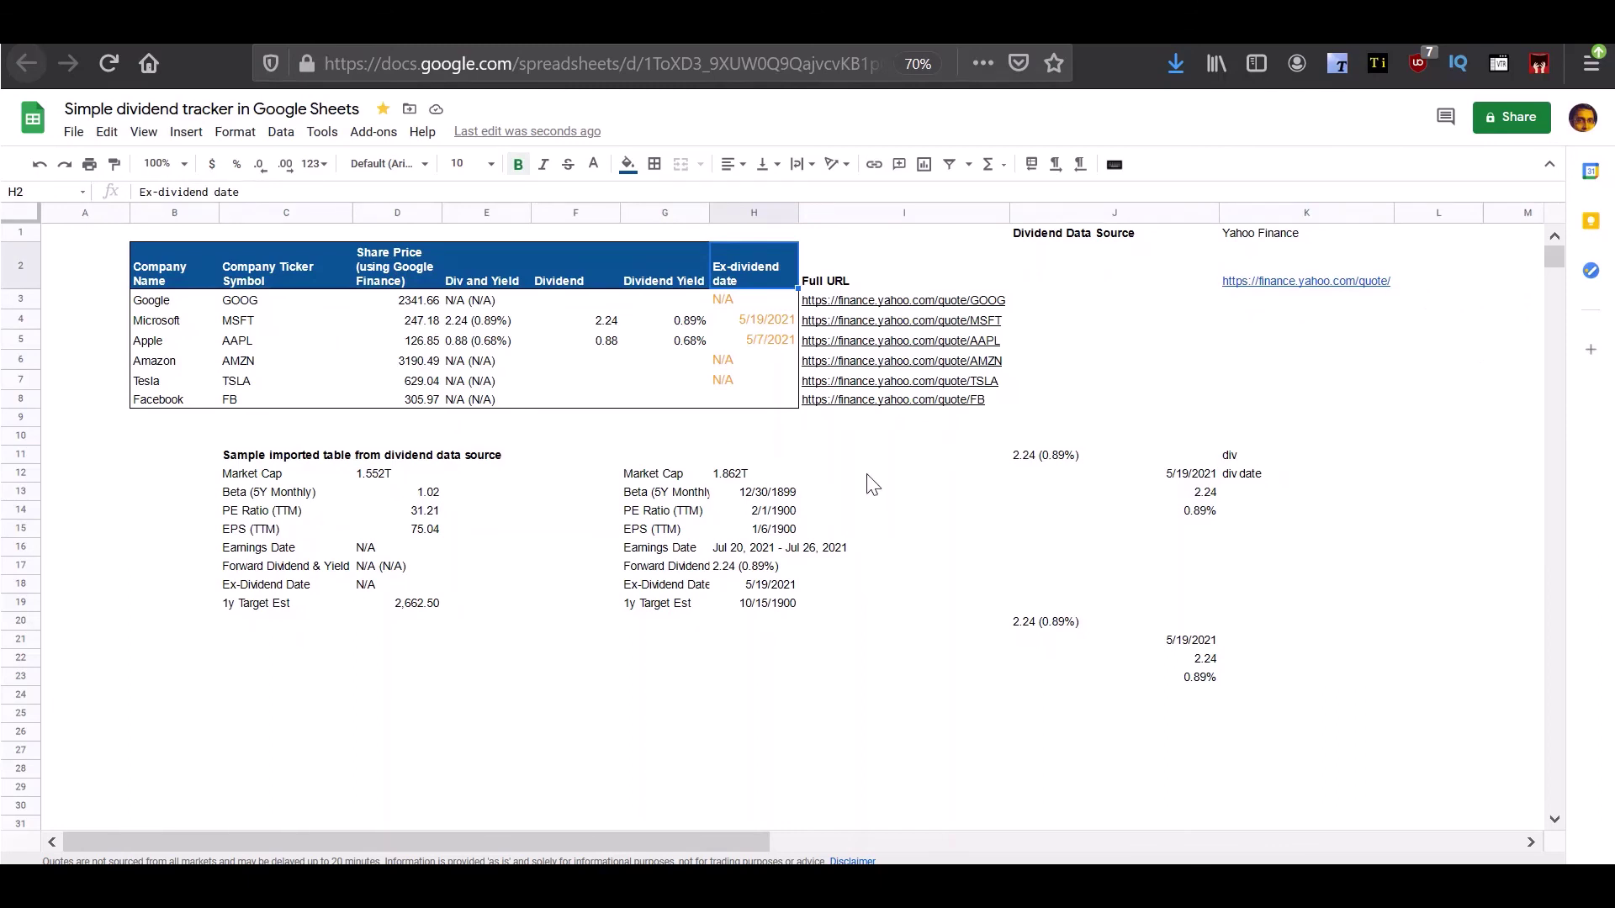
pyautogui.click(396, 305)
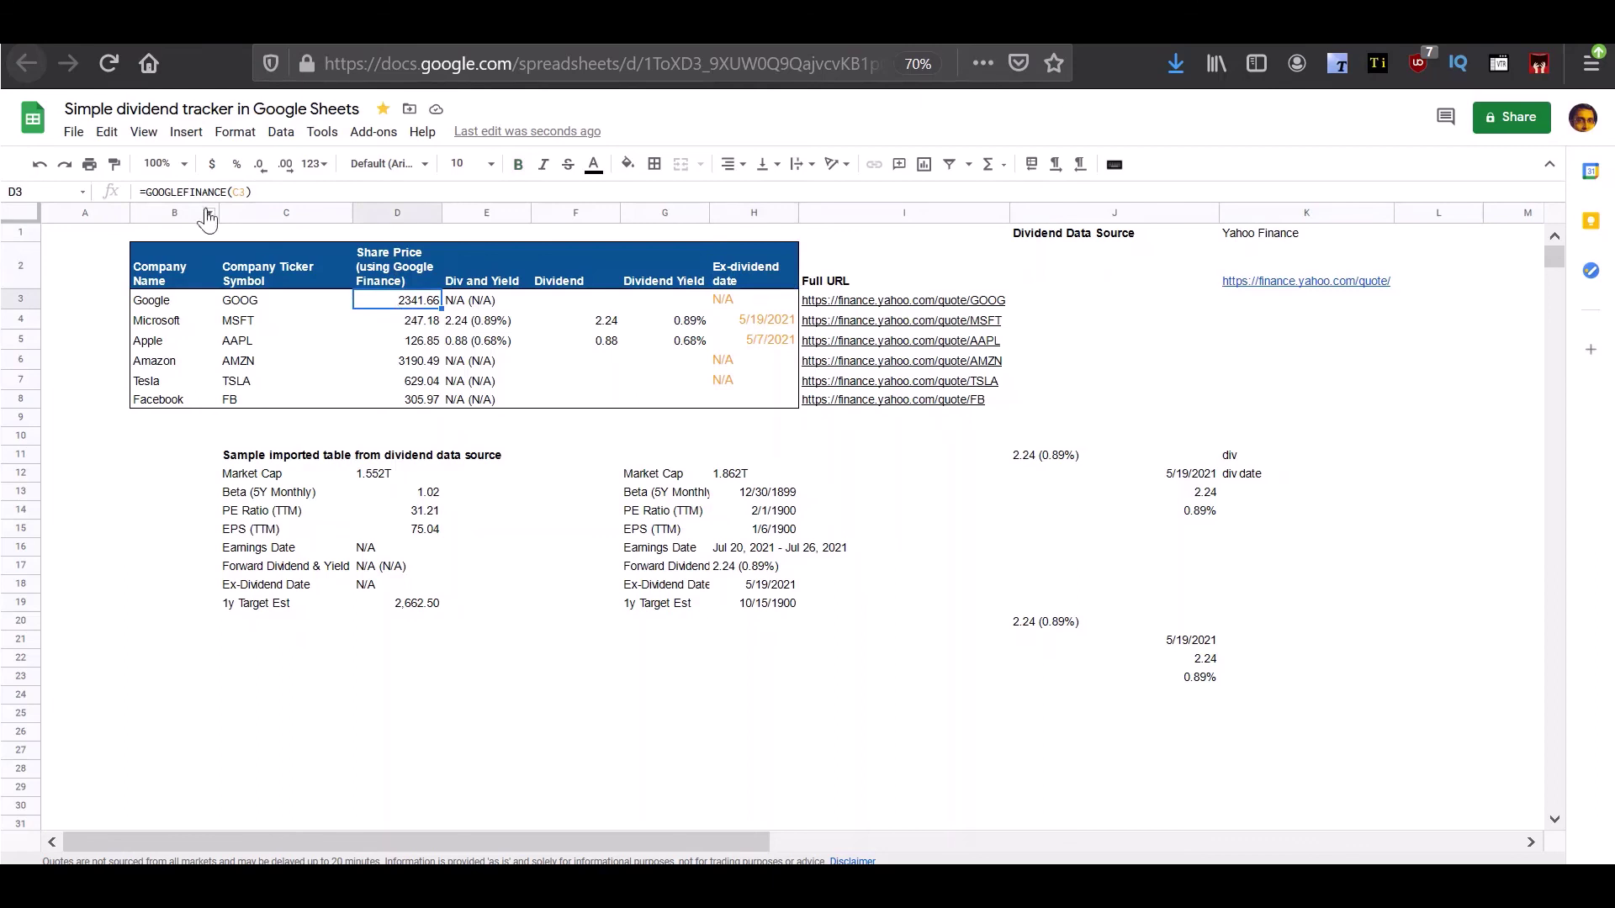
pyautogui.click(252, 305)
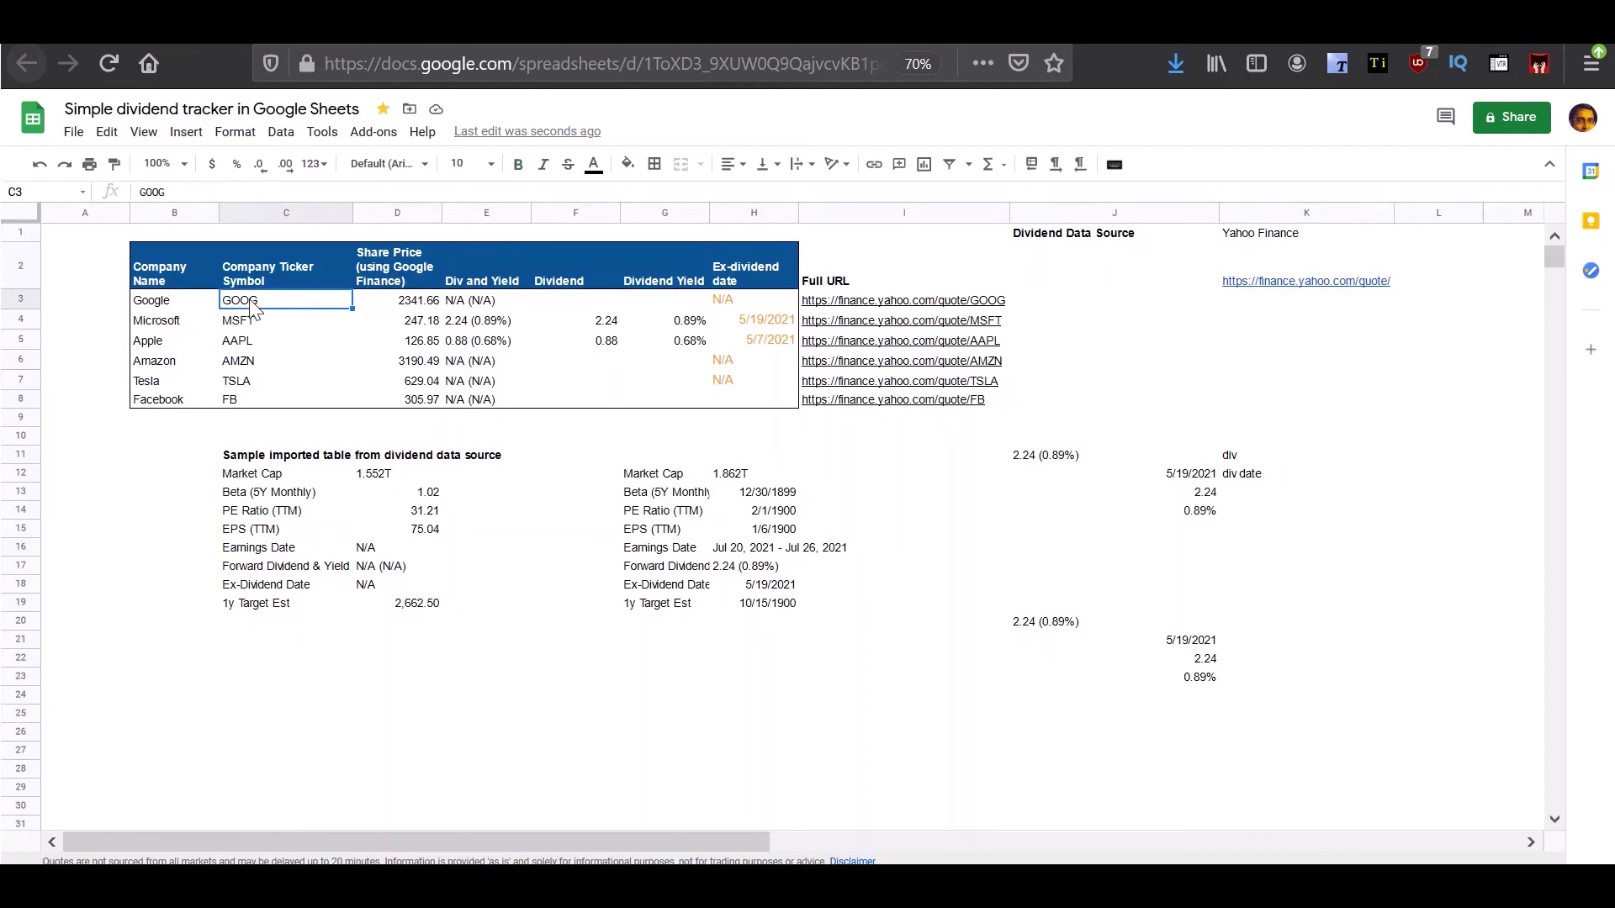
pyautogui.moveTo(400, 307); pyautogui.dragTo(390, 413)
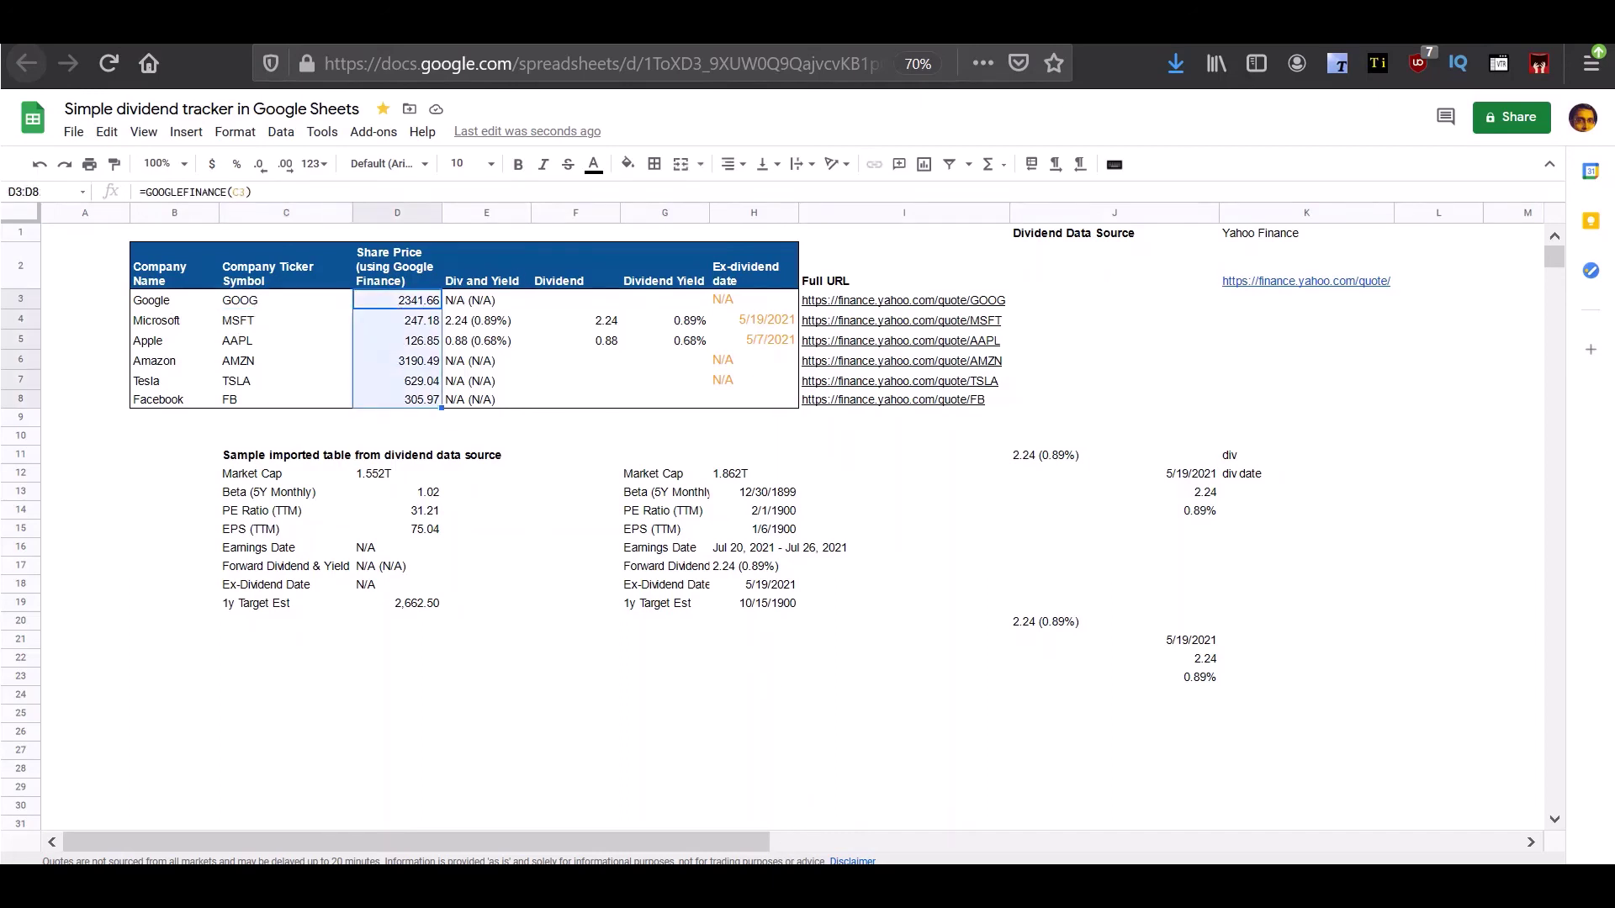